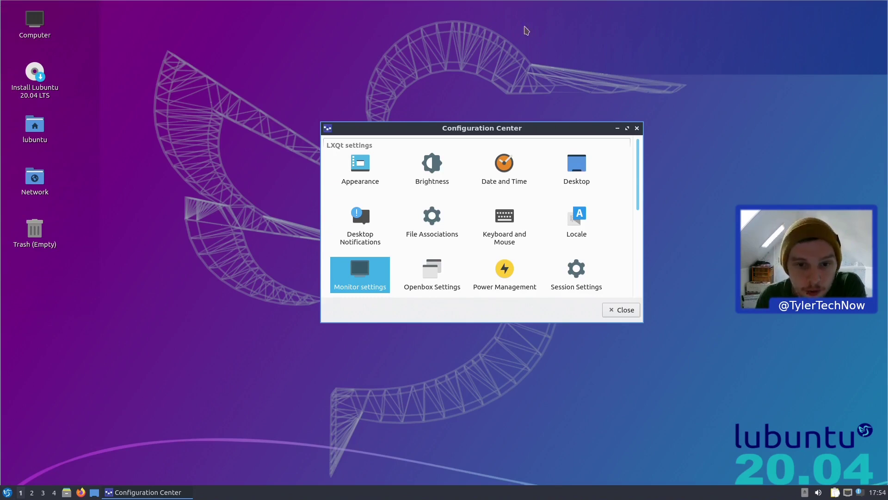
Close the Configuration Center and launch the Lubuntu 20.04 LTS installer.
{"action": "left_click_drag", "start_coordinate": [488, 131], "coordinate": [457, 139]}
{"action": "left_click", "coordinate": [605, 136]}
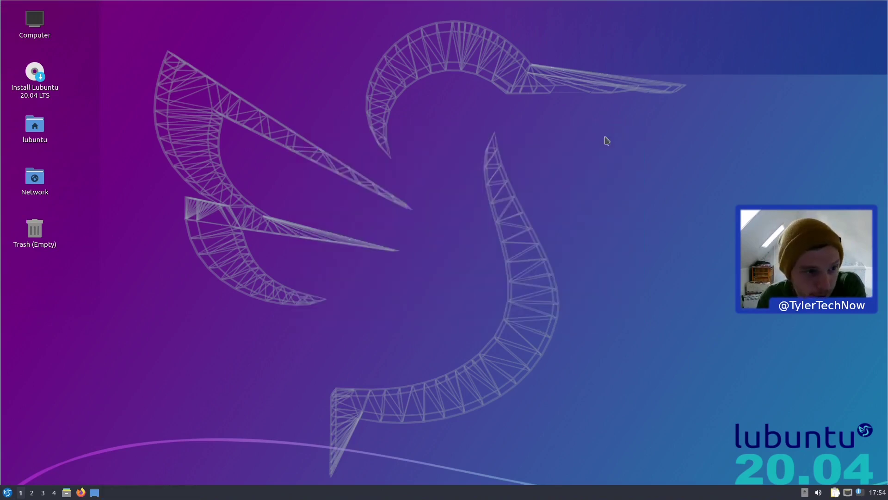
{"action": "double_click", "coordinate": [35, 90]}
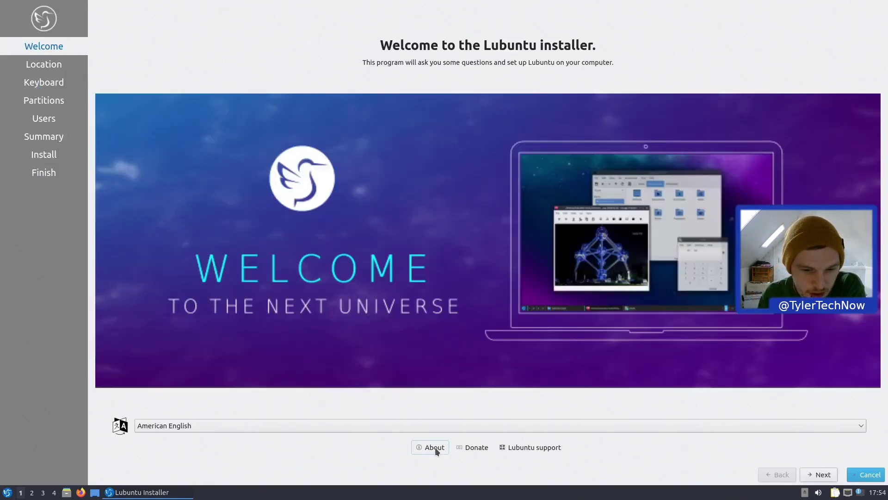
View the installer's About information and dismiss it.
{"action": "left_click", "coordinate": [434, 447]}
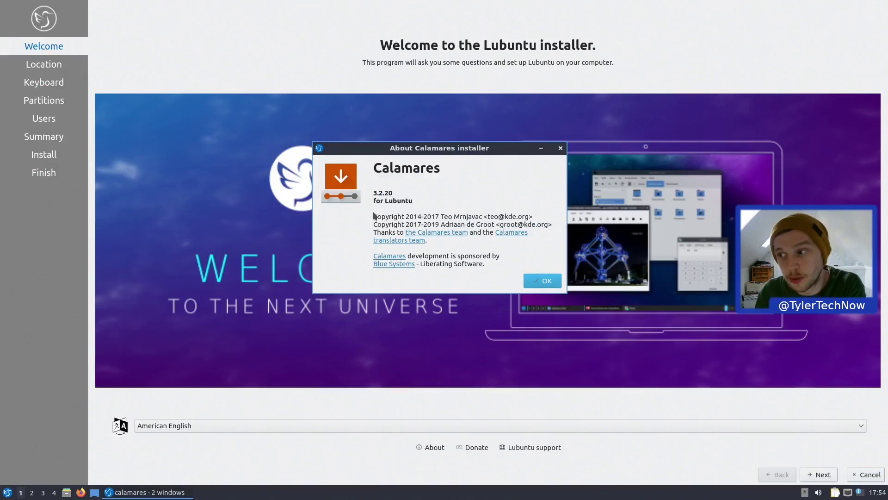
{"action": "left_click", "coordinate": [543, 281]}
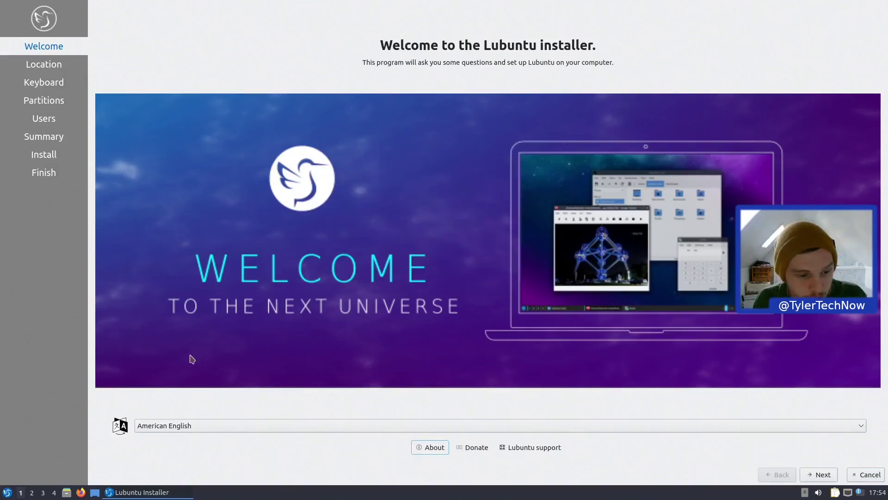
Set the installer language to British English (United Kingdom) and accept Europe/London as the location.
{"action": "left_click", "coordinate": [188, 422]}
{"action": "scroll", "coordinate": [185, 373], "scroll_direction": "down", "scroll_amount": 4}
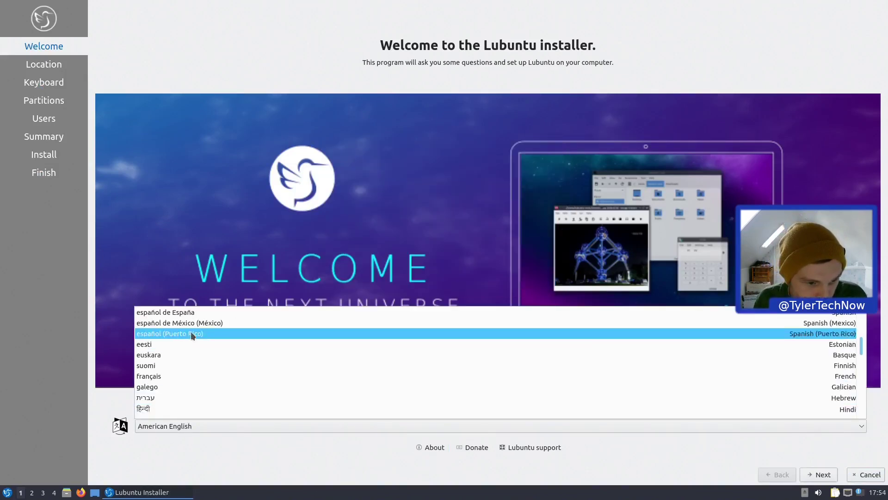
{"action": "scroll", "coordinate": [204, 351], "scroll_direction": "up", "scroll_amount": 2}
{"action": "left_click", "coordinate": [178, 354]}
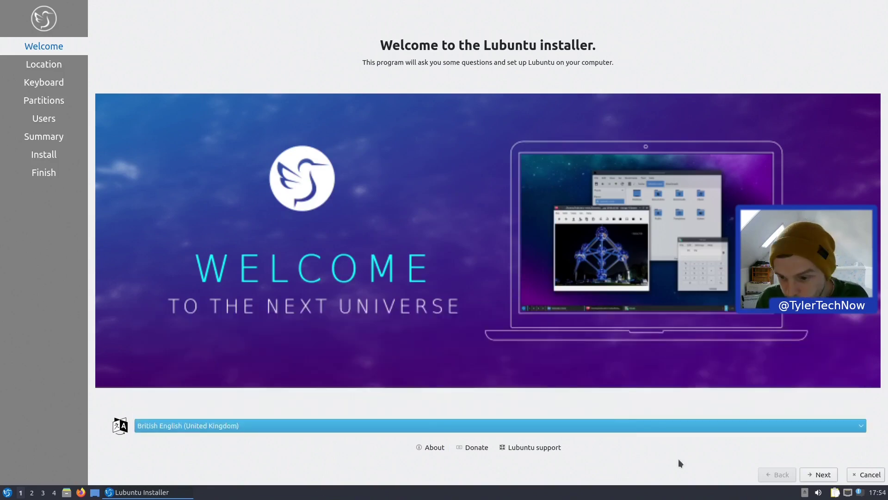
{"action": "left_click", "coordinate": [824, 474]}
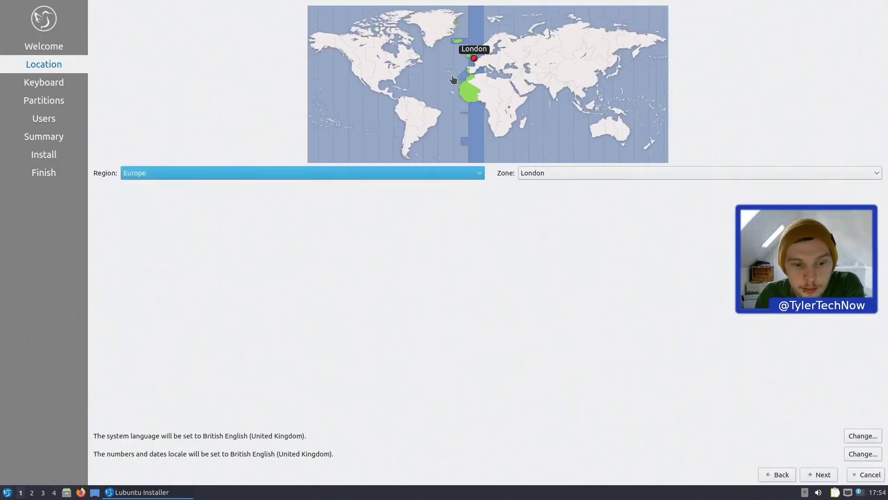
{"action": "left_click", "coordinate": [832, 475]}
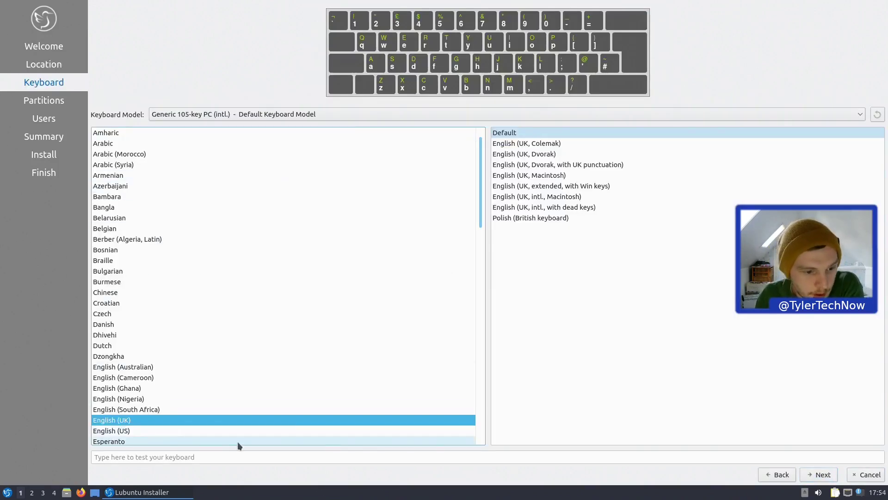
Test the English (UK) keyboard layout with the characters @# and proceed to partitioning.
{"action": "left_click", "coordinate": [164, 456]}
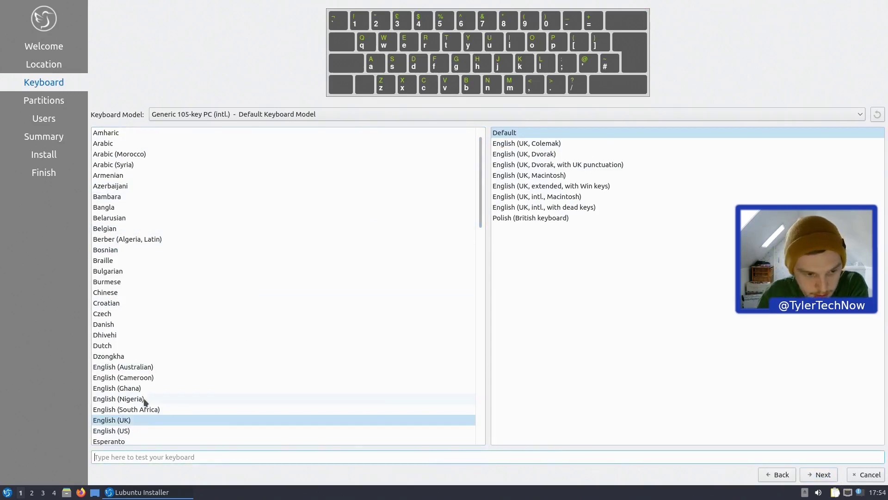
{"action": "type", "text": "@"}
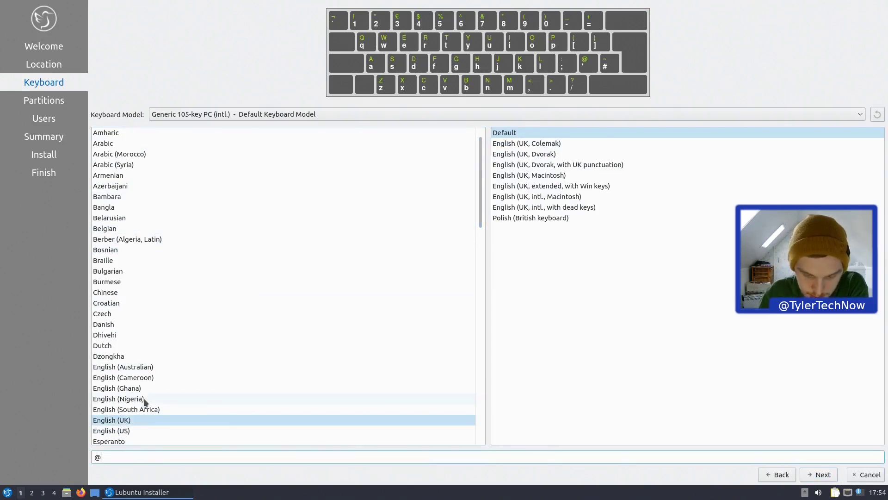
{"action": "type", "text": "#"}
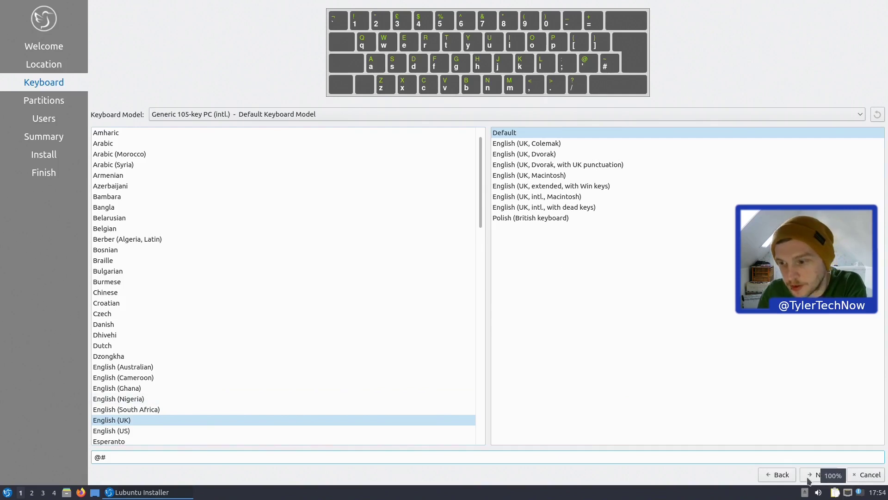
{"action": "left_click", "coordinate": [827, 476]}
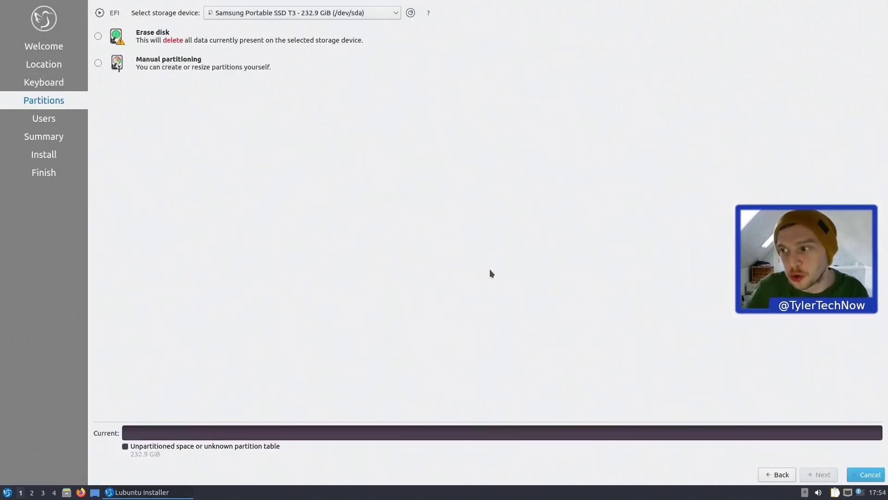
Review the available storage devices without changing the selection, and search the installed applications for "disk".
{"action": "left_click", "coordinate": [261, 16]}
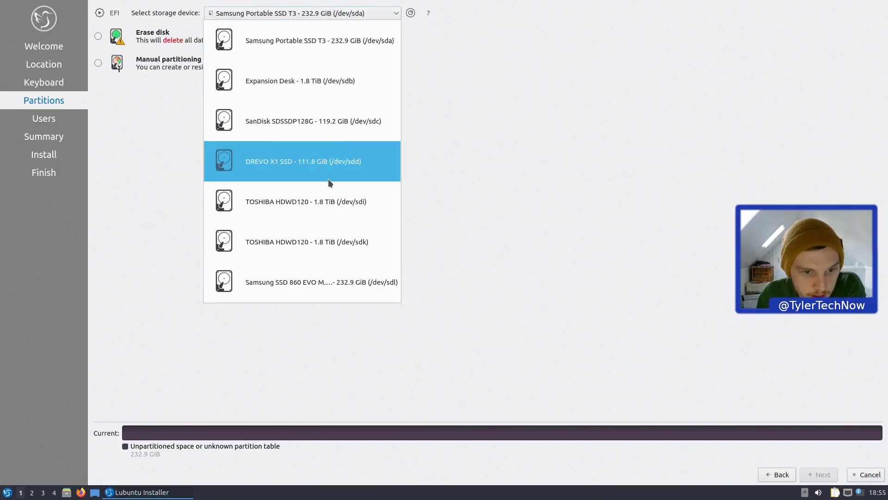
{"action": "key", "text": "Escape"}
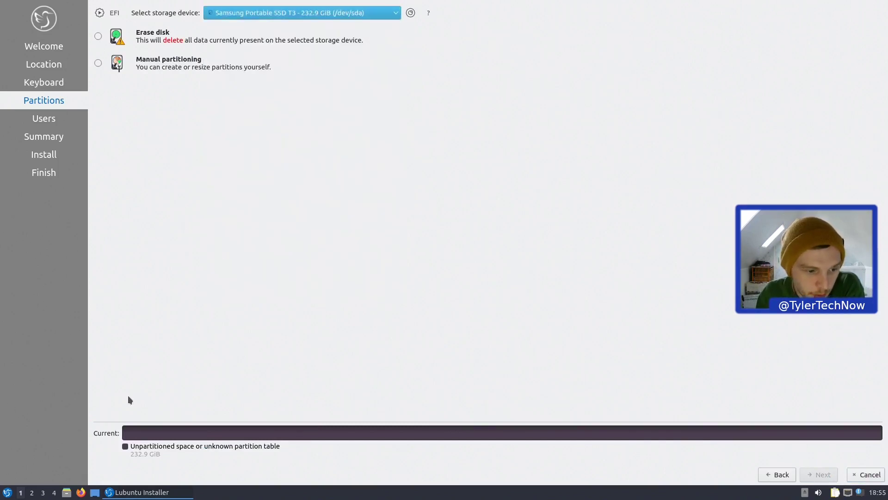
{"action": "left_click", "coordinate": [8, 492]}
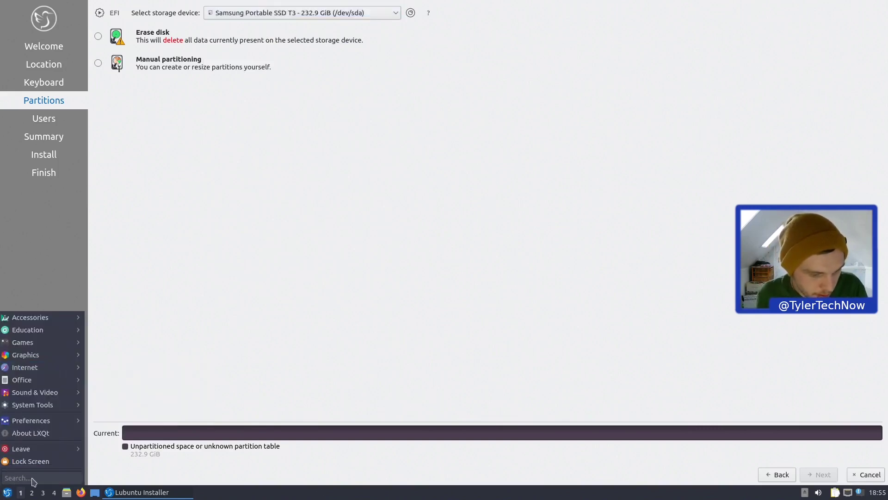
{"action": "type", "text": "disk"}
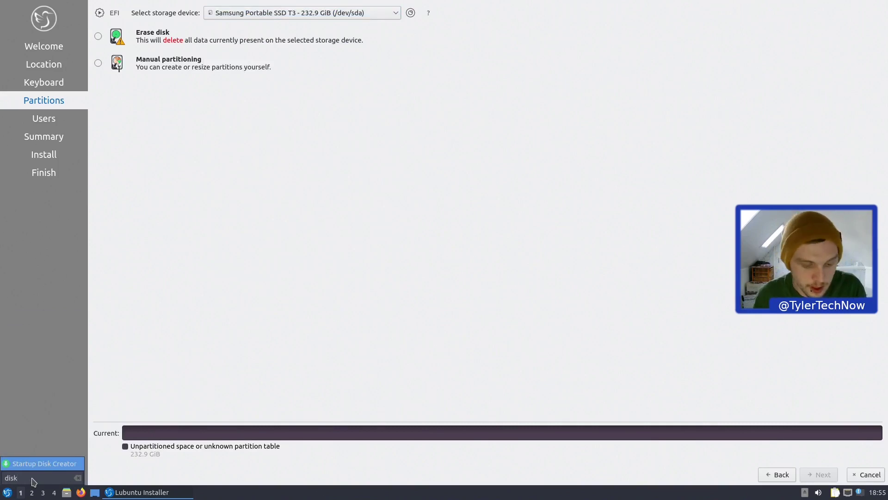
{"action": "key", "text": "Escape"}
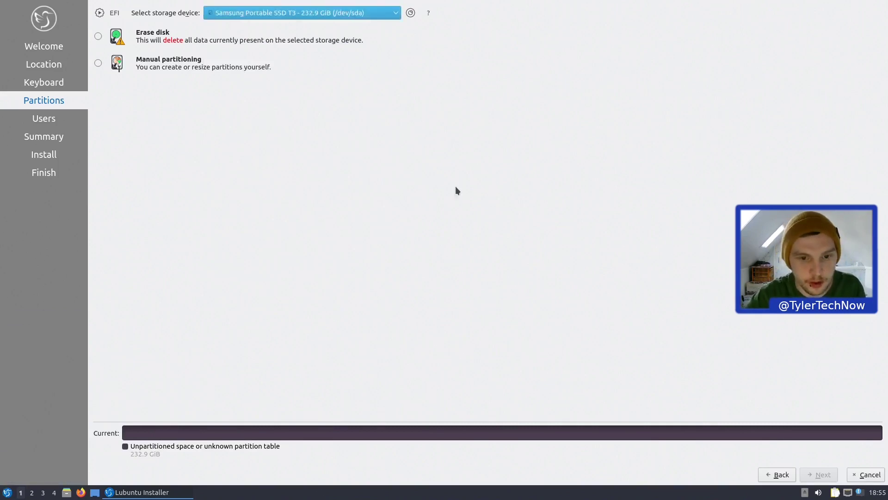
List the block devices with lsblk in a terminal and check the sdc entry before closing the terminal.
{"action": "key", "text": "ctrl+alt+t"}
{"action": "type", "text": "lsblk"}
{"action": "key", "text": "Return"}
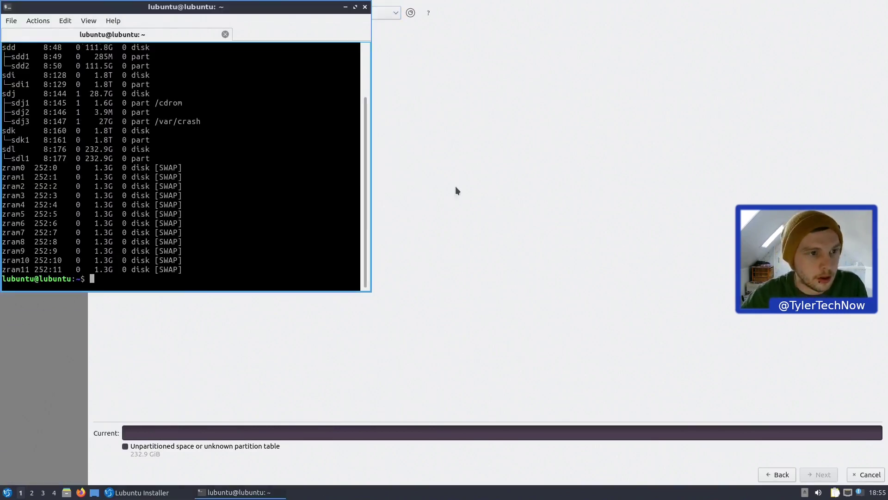
{"action": "scroll", "coordinate": [185, 188], "scroll_direction": "up", "scroll_amount": 3}
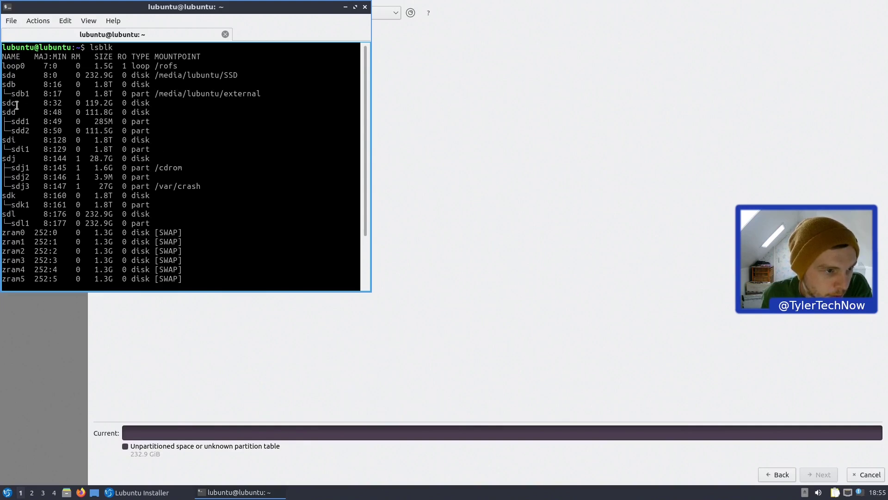
{"action": "left_click_drag", "start_coordinate": [2, 103], "coordinate": [198, 105]}
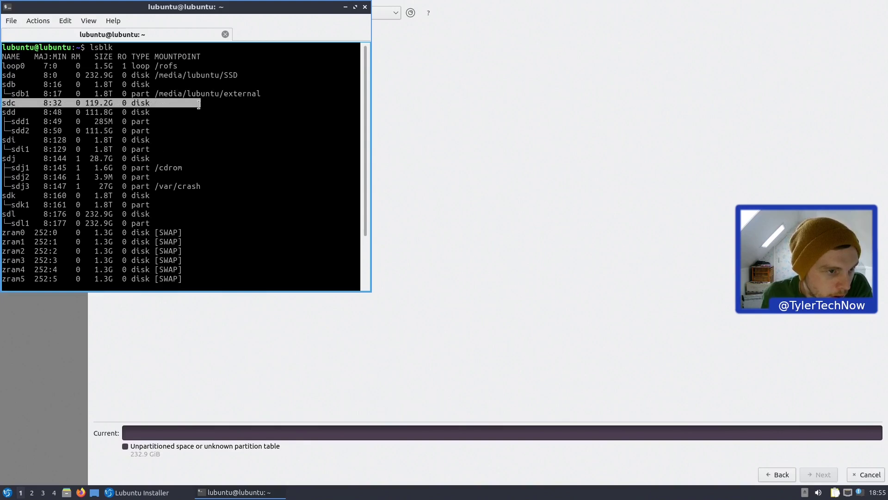
{"action": "left_click", "coordinate": [365, 7]}
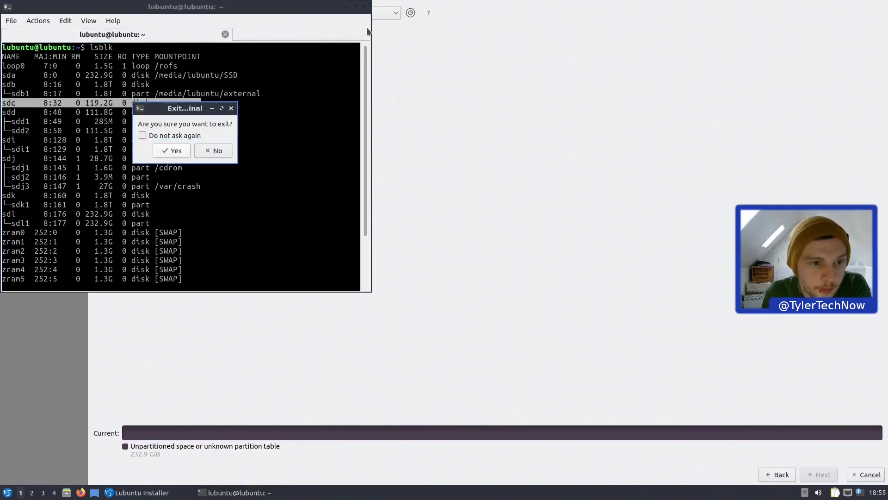
{"action": "left_click", "coordinate": [205, 151]}
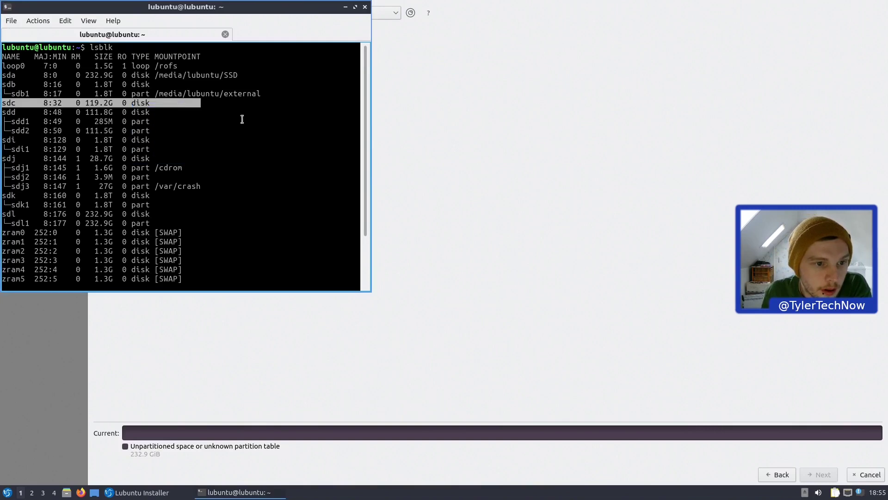
{"action": "left_click", "coordinate": [365, 7]}
{"action": "left_click", "coordinate": [184, 150]}
Select SanDisk SDSSDP128G (/dev/sdc) as the storage device and accept Erase disk as the partitioning method.
{"action": "left_click", "coordinate": [317, 13]}
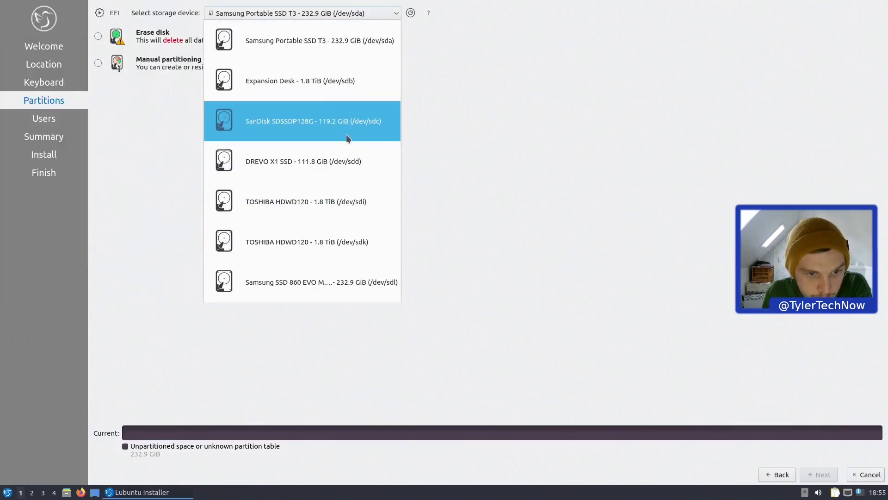
{"action": "left_click", "coordinate": [307, 132]}
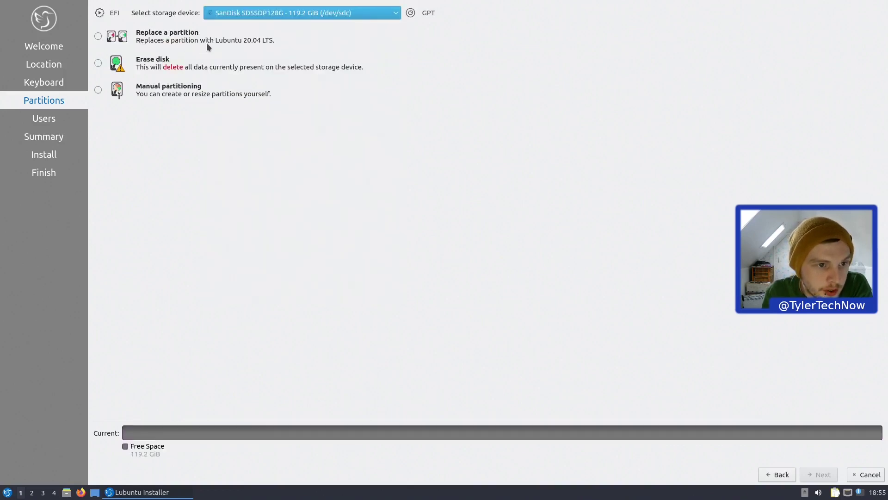
{"action": "left_click", "coordinate": [98, 62]}
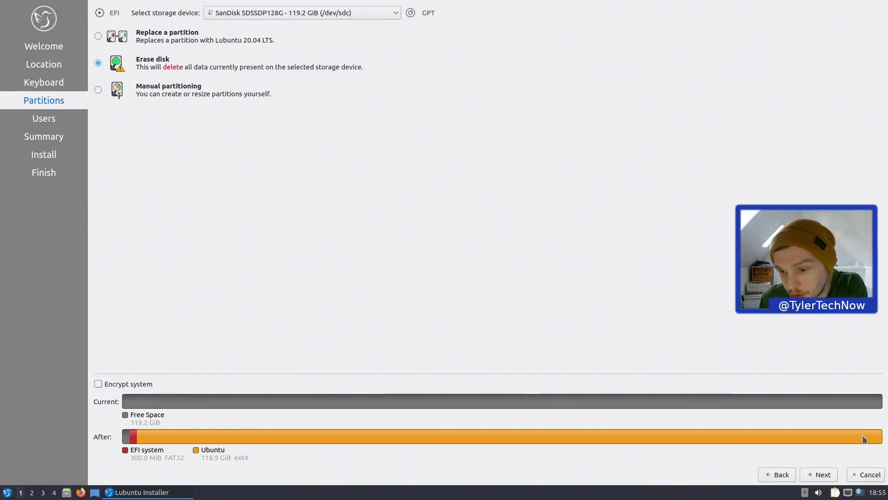
{"action": "left_click", "coordinate": [819, 474]}
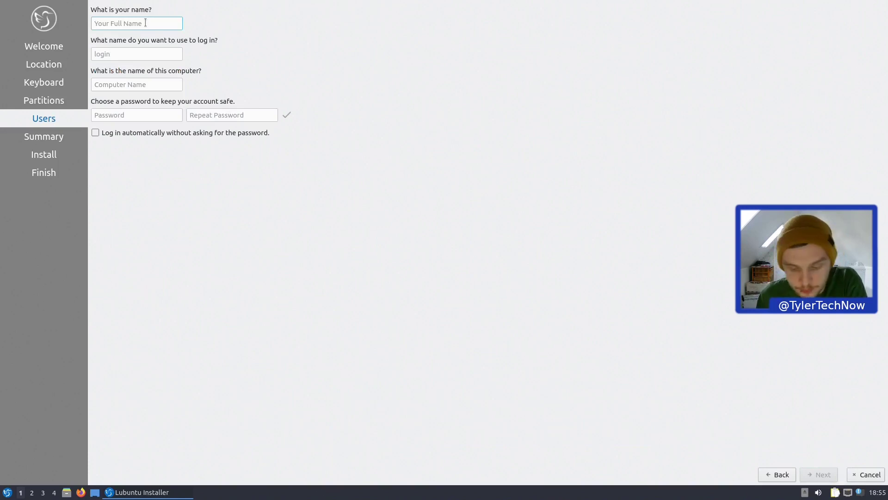
Enter the account holder's name and the name of the computer.
{"action": "type", "text": "tyler"}
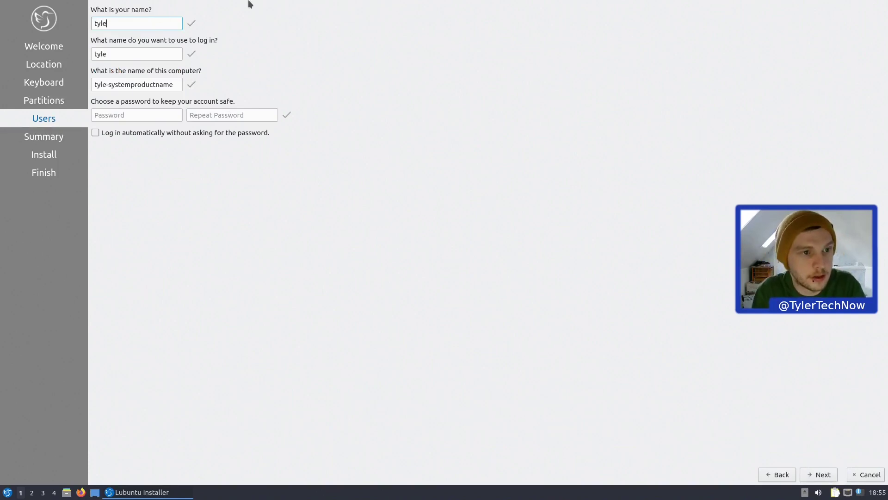
{"action": "key", "text": "Tab"}
{"action": "key", "text": "Tab"}
{"action": "type", "text": "tyler-pc"}
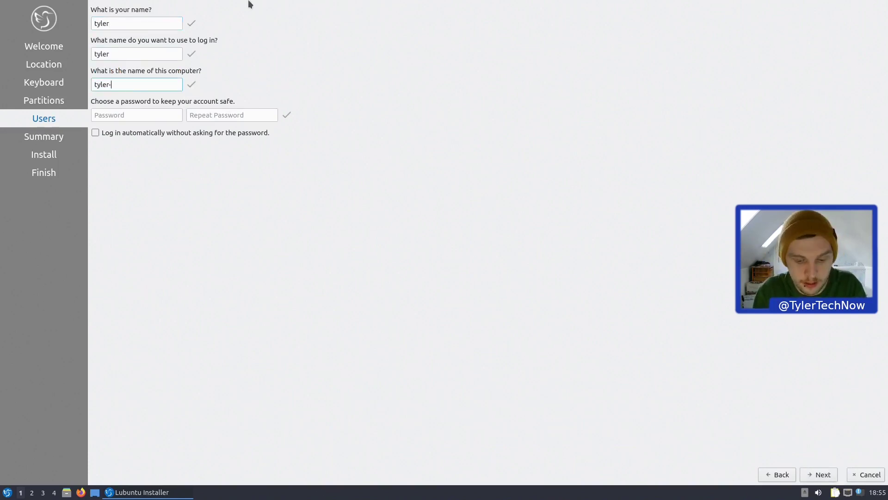
Enter and repeat the account password, and proceed to the installation summary.
{"action": "key", "text": "Tab"}
{"action": "type", "text": "••"}
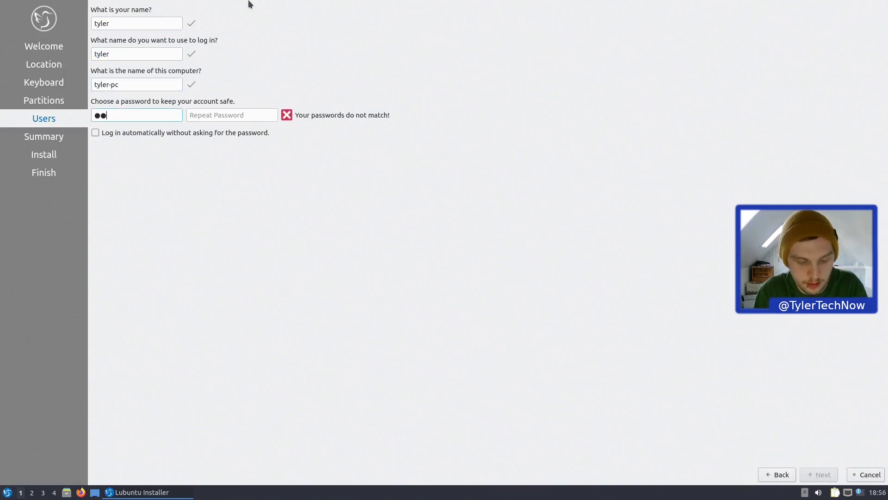
{"action": "type", "text": "••••••"}
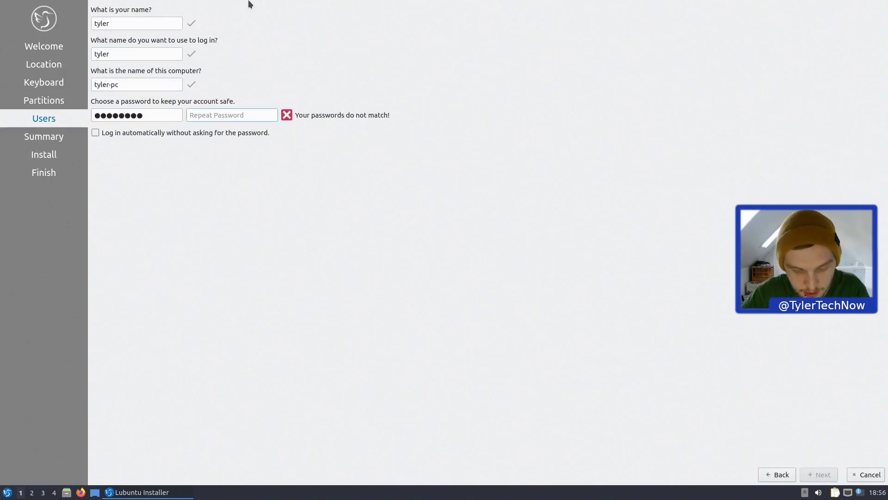
{"action": "type", "text": "••••••••"}
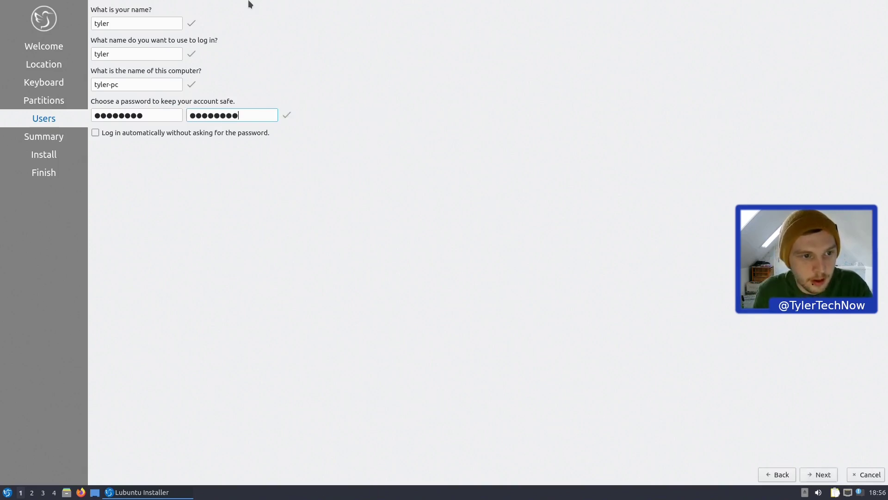
{"action": "left_click", "coordinate": [189, 133]}
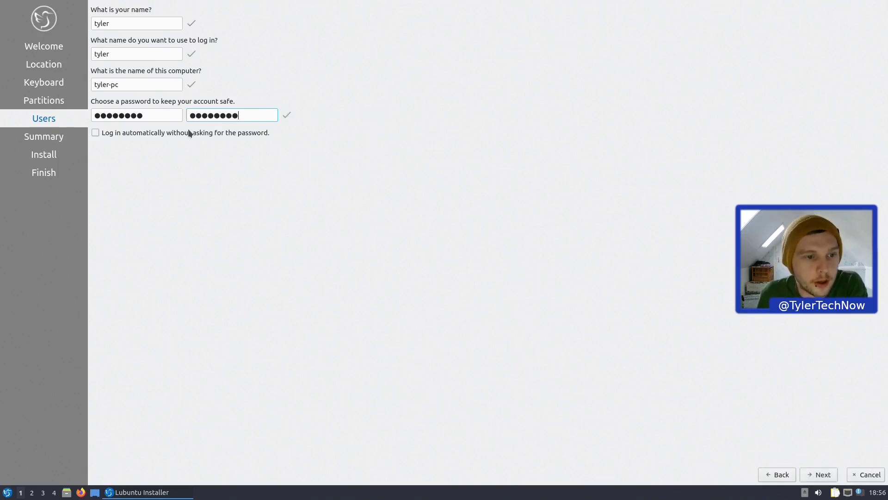
{"action": "left_click", "coordinate": [823, 475]}
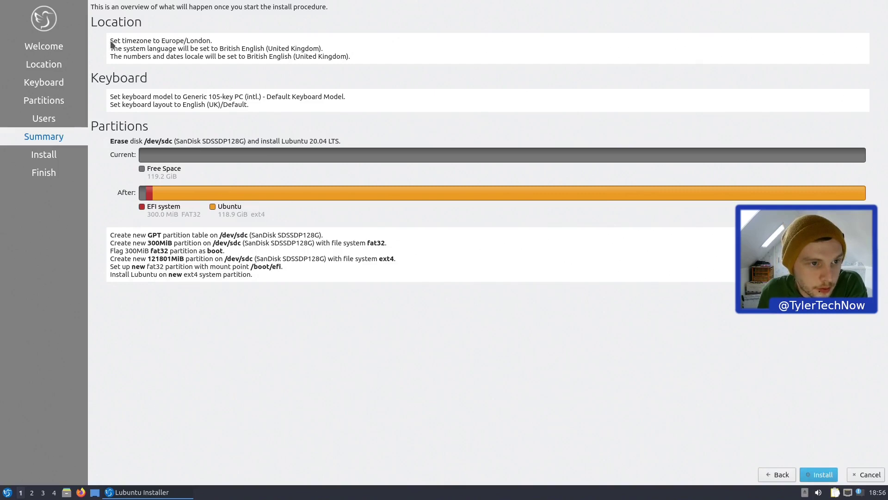
Start the Lubuntu installation and confirm making the changes to the disk.
{"action": "left_click", "coordinate": [819, 475]}
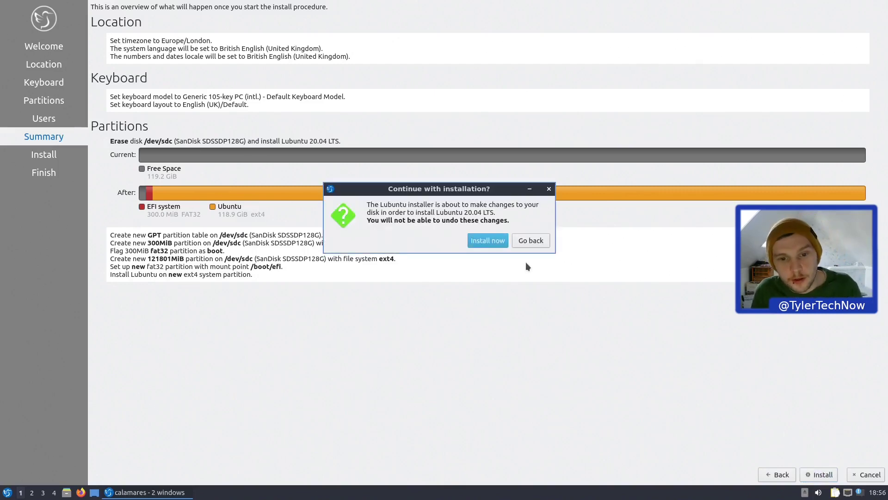
{"action": "left_click", "coordinate": [496, 238]}
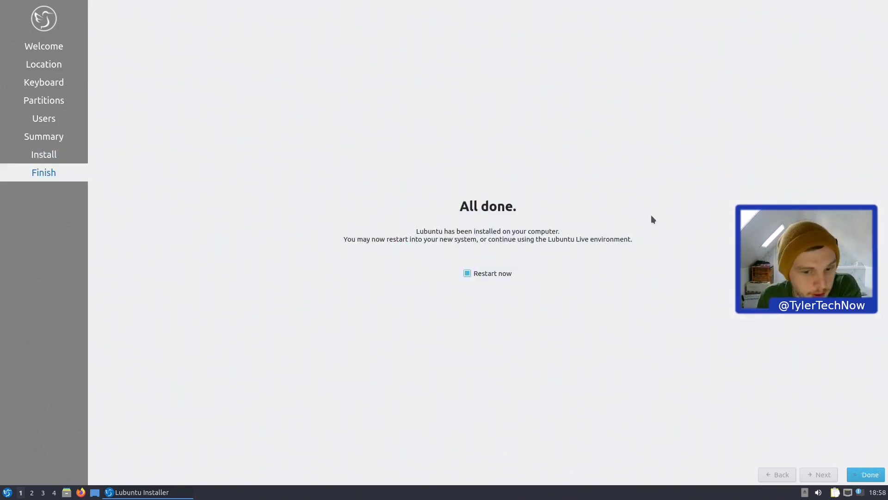
Finish the installer with a restart, continue past the installation medium prompt, and boot the installed Ubuntu system from the GRUB menu.
{"action": "left_click", "coordinate": [868, 475]}
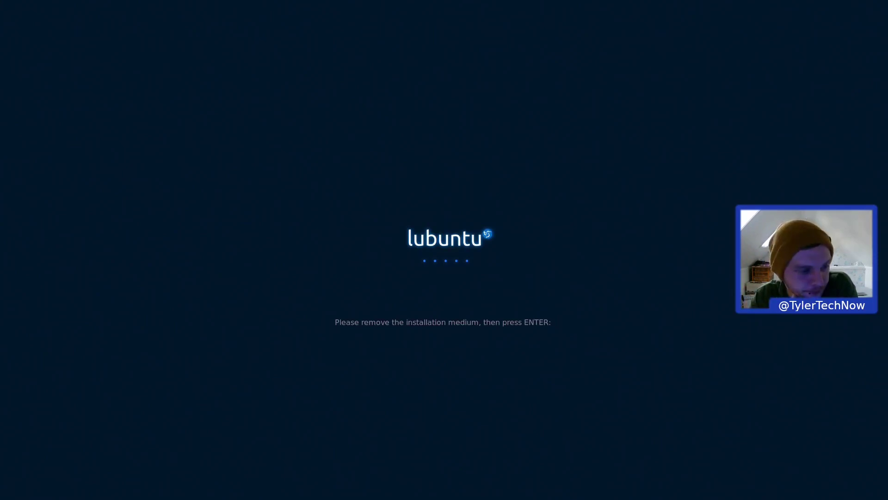
{"action": "key", "text": "Return"}
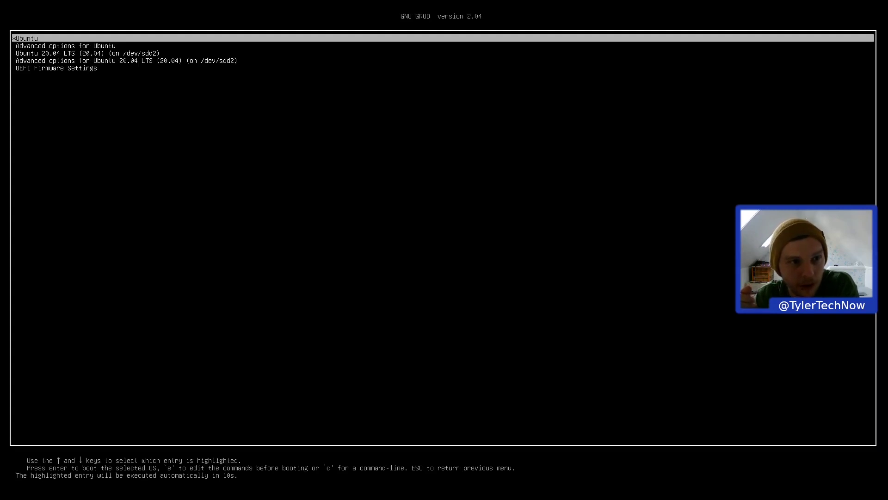
{"action": "key", "text": "Down"}
{"action": "key", "text": "Down"}
{"action": "key", "text": "Down"}
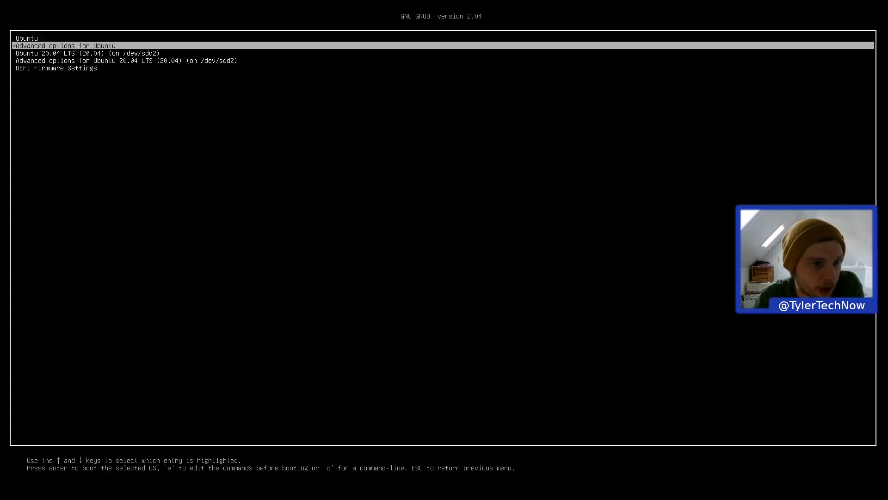
{"action": "key", "text": "Up"}
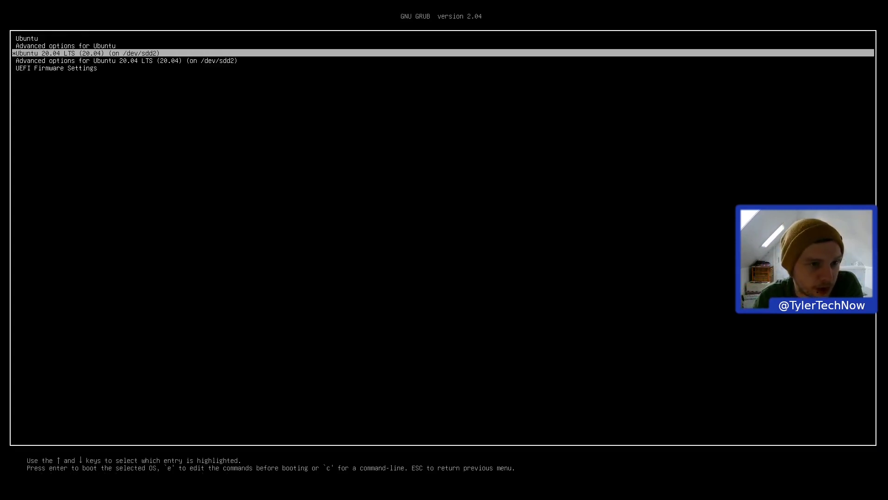
{"action": "key", "text": "Up"}
{"action": "key", "text": "Up"}
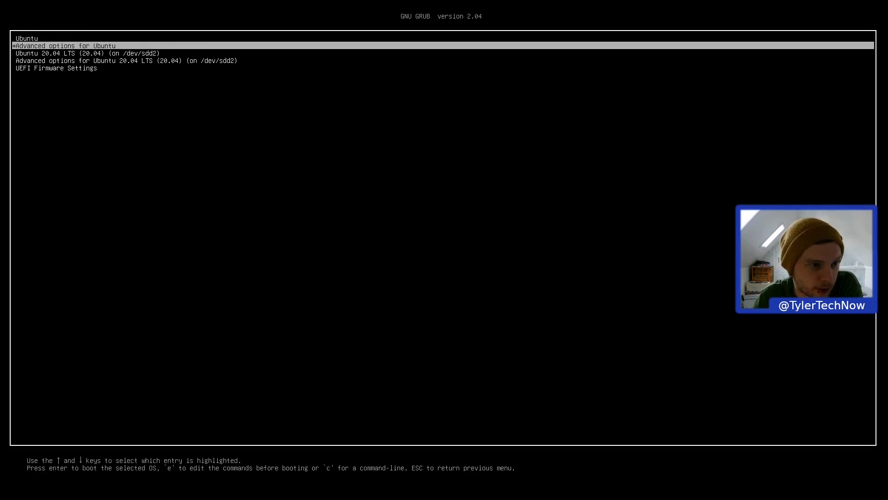
{"action": "key", "text": "Return"}
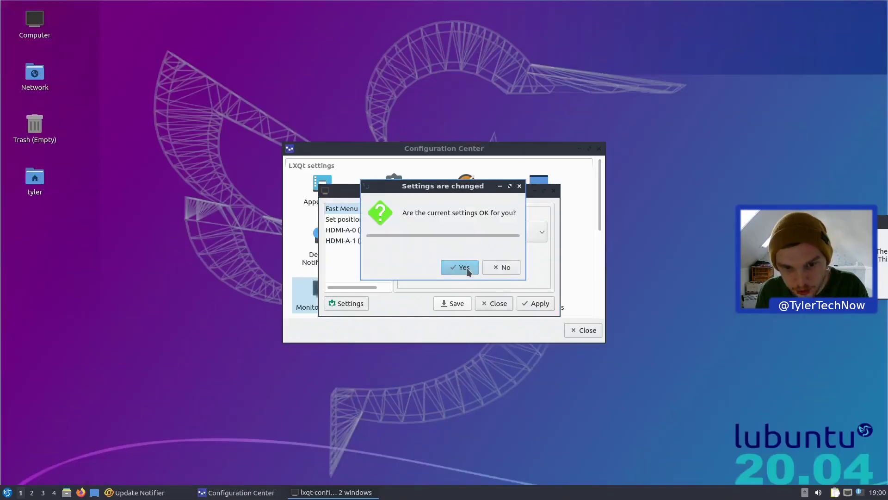
Apply and keep the Unified view display layout, and close Monitor Settings.
{"action": "left_click", "coordinate": [464, 268]}
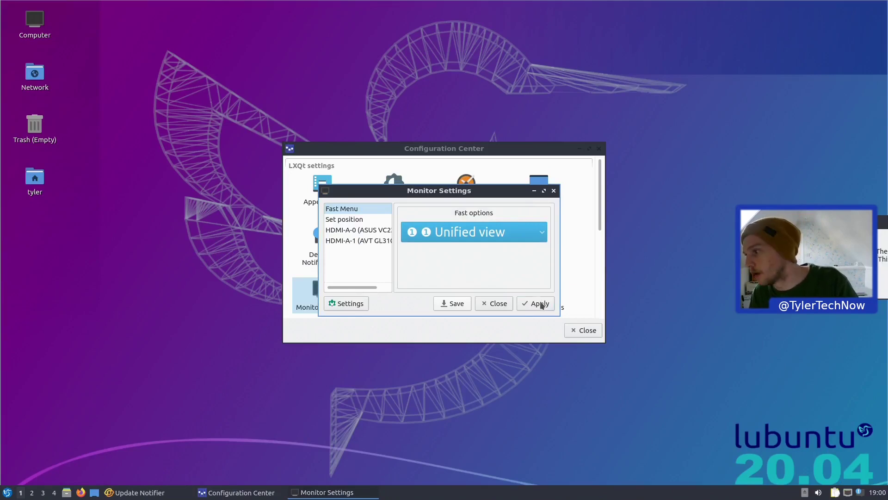
{"action": "left_click", "coordinate": [541, 304]}
{"action": "left_click", "coordinate": [466, 268]}
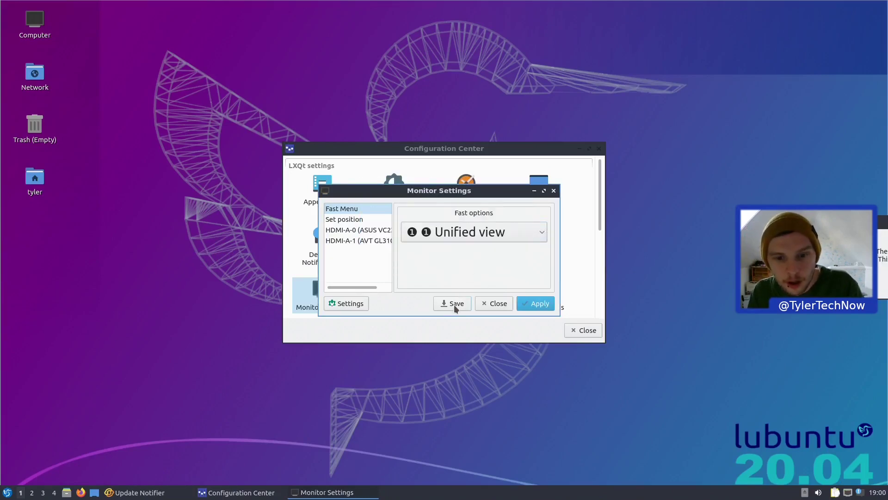
{"action": "left_click", "coordinate": [554, 191]}
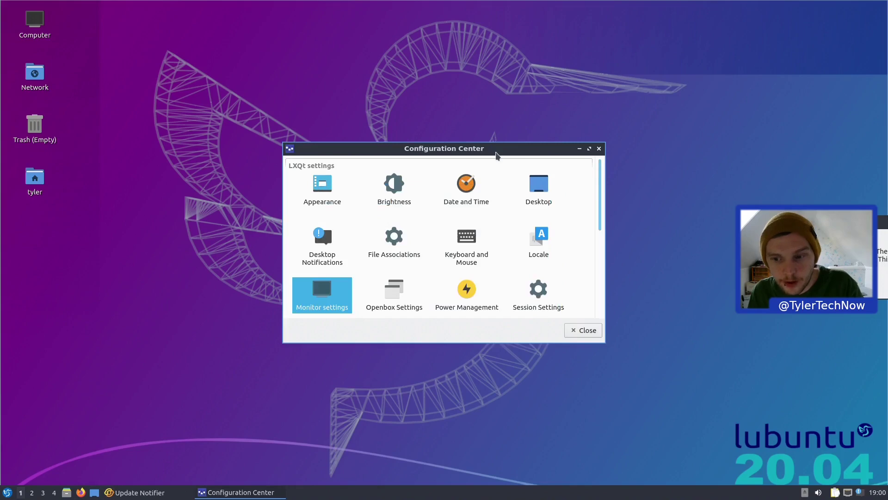
Bring the Update Notifier fully into view beside Configuration Center, and minimise both windows to clear the desktop.
{"action": "left_click", "coordinate": [580, 148]}
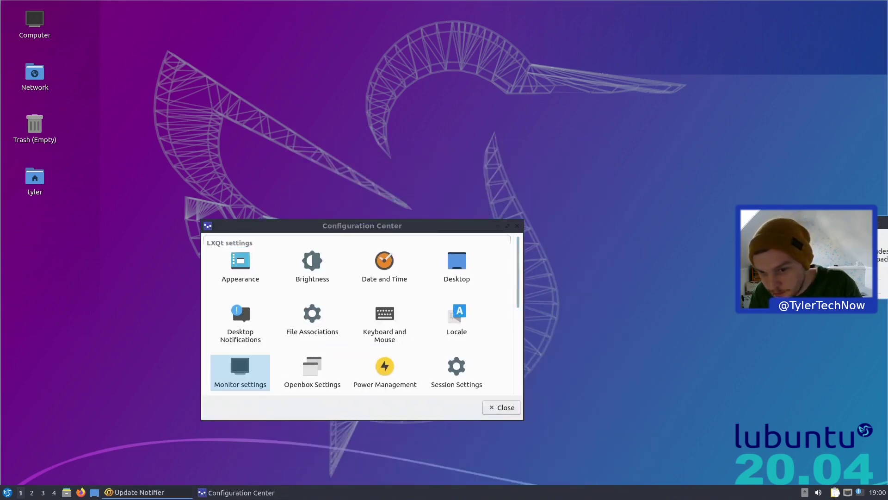
{"action": "key", "text": "alt+Tab"}
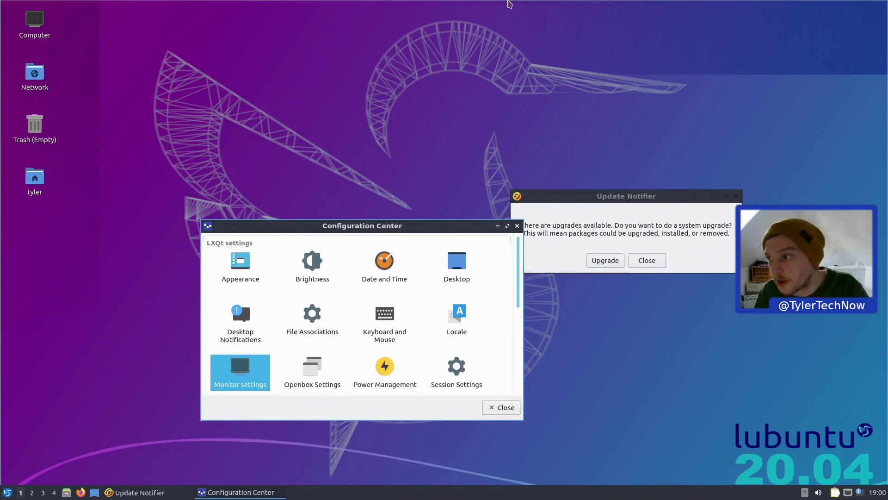
{"action": "left_click_drag", "start_coordinate": [413, 226], "coordinate": [320, 169]}
{"action": "left_click_drag", "start_coordinate": [529, 194], "coordinate": [453, 202]}
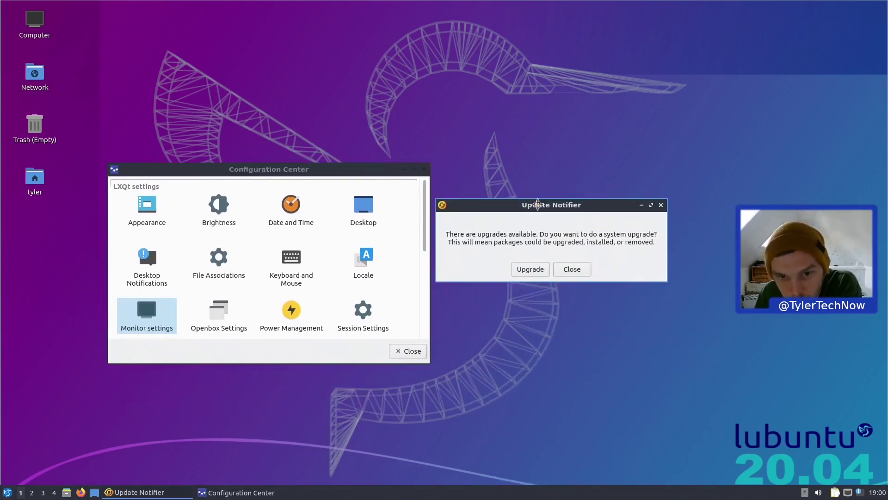
{"action": "left_click", "coordinate": [641, 205]}
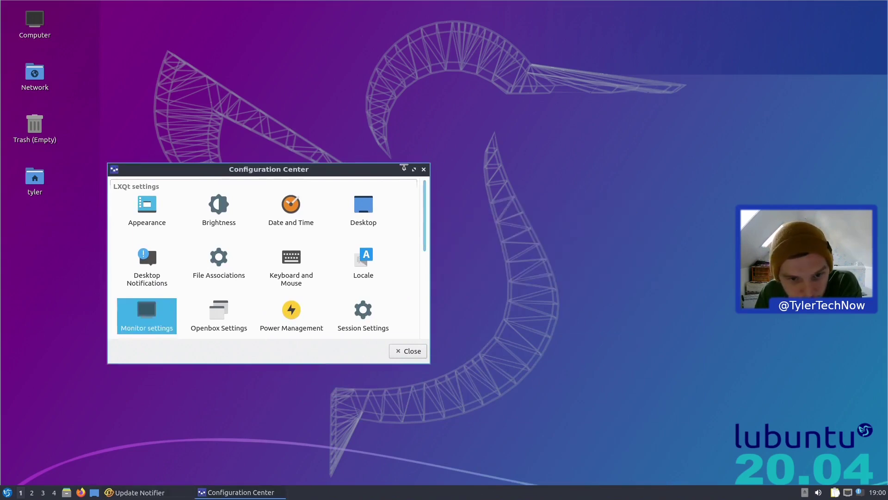
{"action": "left_click", "coordinate": [406, 171]}
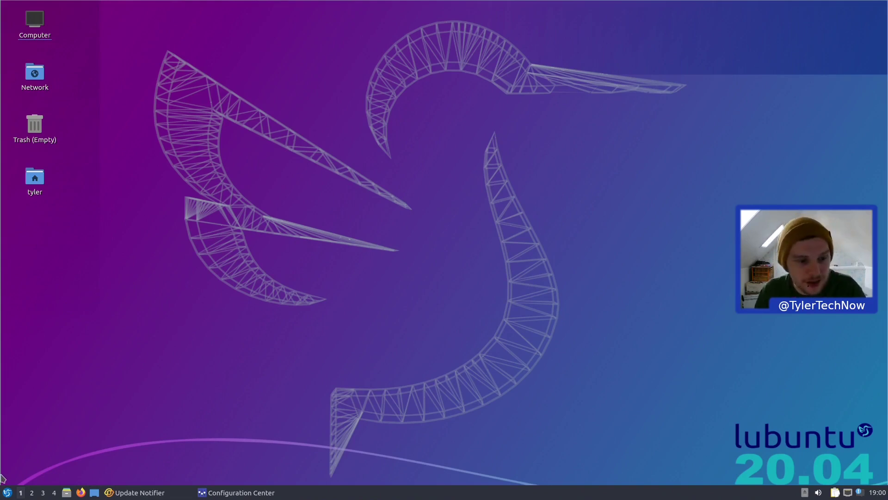
Find About LXQt by searching for "about", open it to view the desktop version, and move its window aside.
{"action": "left_click", "coordinate": [6, 493]}
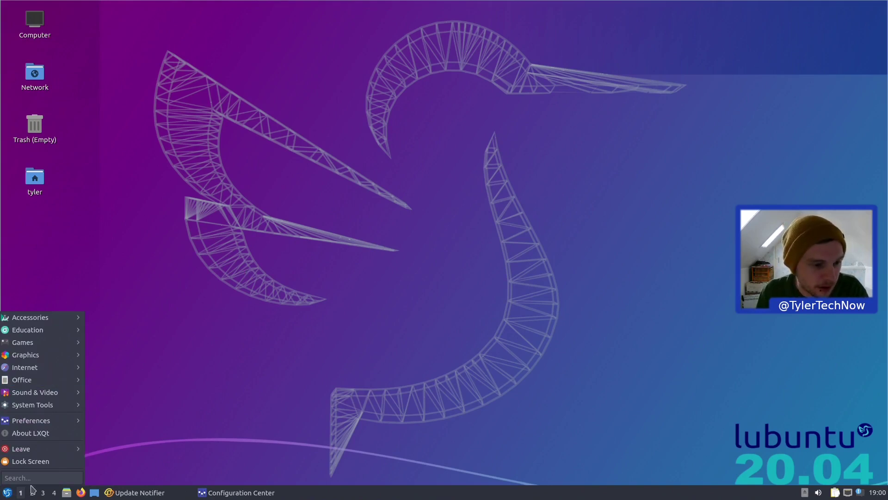
{"action": "type", "text": "about"}
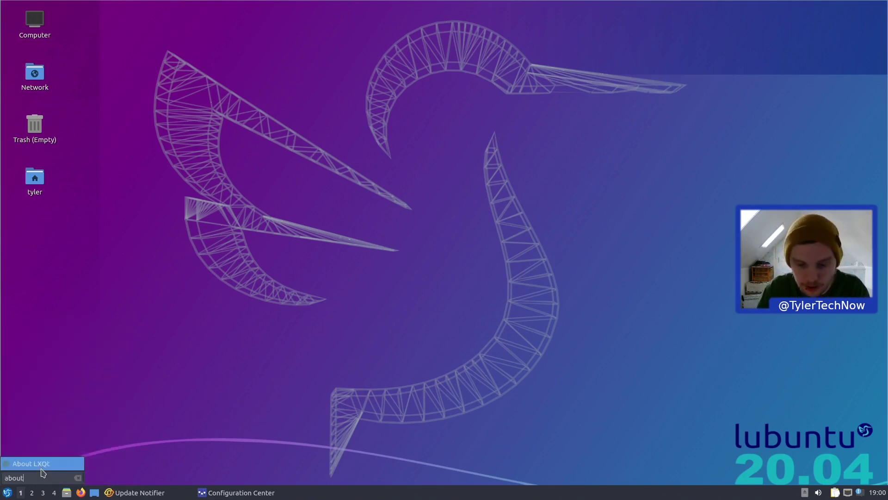
{"action": "key", "text": "Return"}
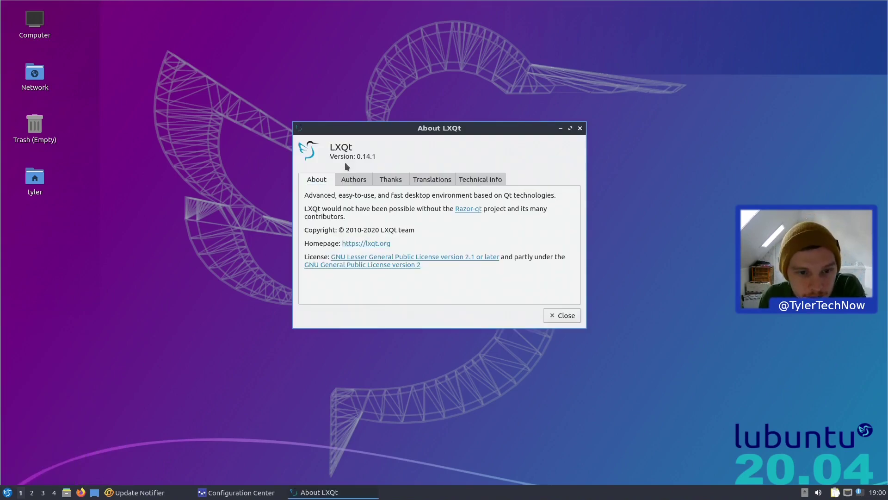
{"action": "left_click_drag", "start_coordinate": [410, 130], "coordinate": [597, 157]}
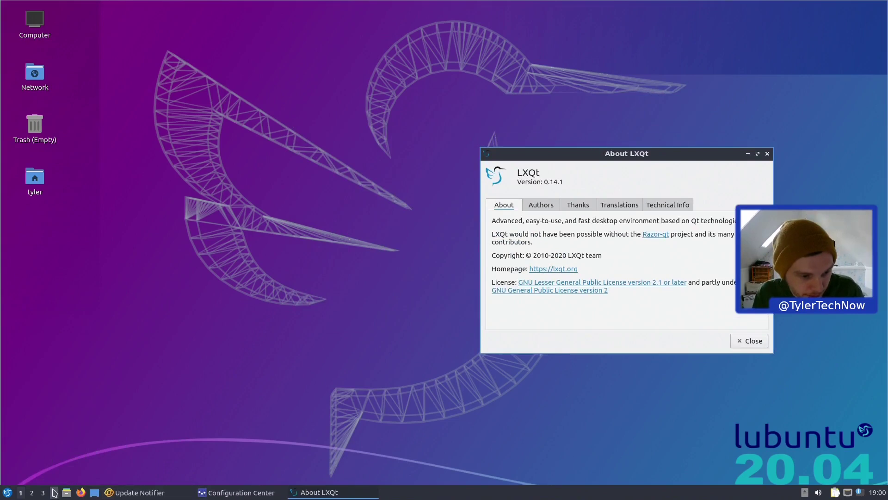
Run the system upgrade offered by the Update Notifier, authorising it with the account password, and close the finished Full Upgrade window.
{"action": "left_click", "coordinate": [151, 493]}
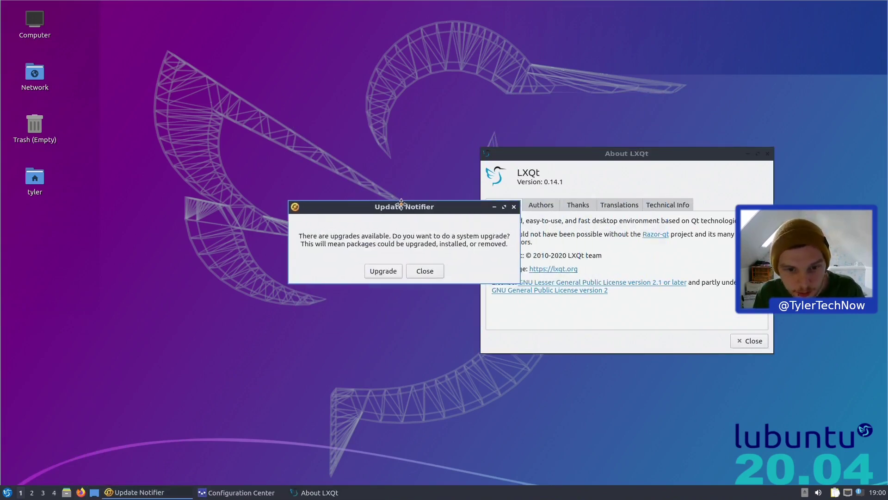
{"action": "left_click", "coordinate": [317, 272]}
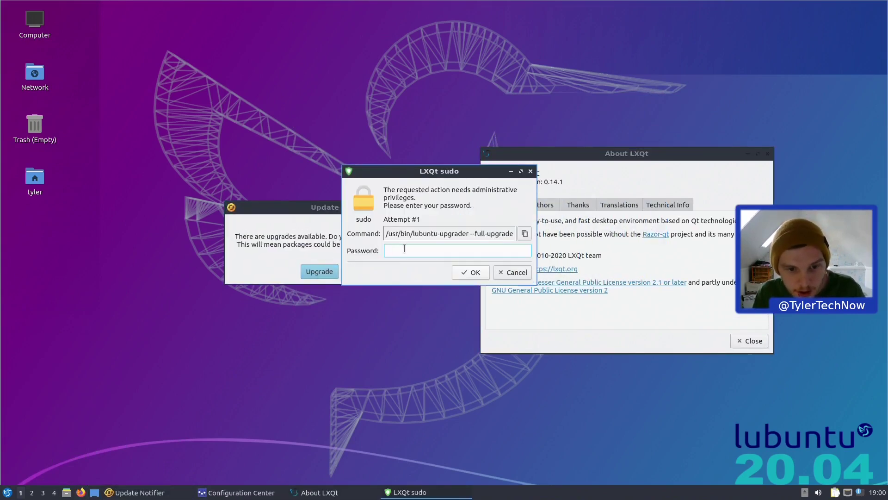
{"action": "type", "text": "********"}
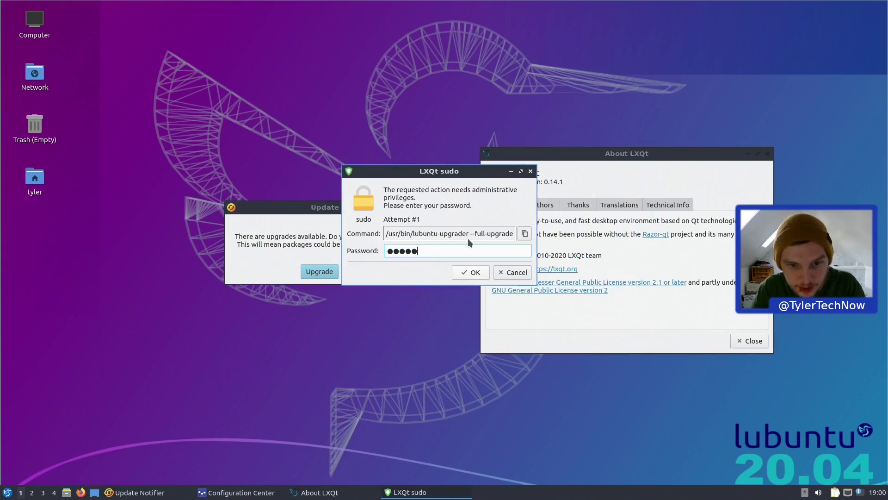
{"action": "key", "text": "Return"}
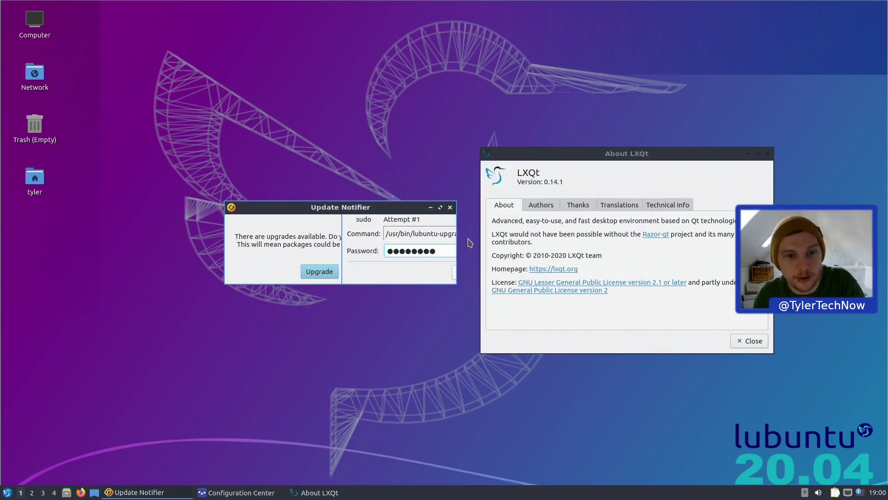
{"action": "left_click_drag", "start_coordinate": [310, 208], "coordinate": [303, 89]}
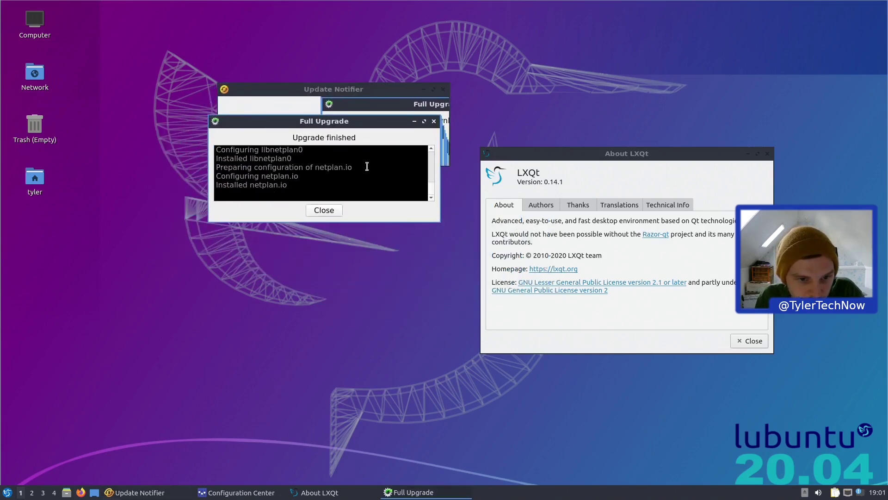
{"action": "left_click", "coordinate": [324, 210]}
Close the About LXQt window, and check the file manager's PCManFM-Qt version information before dismissing it.
{"action": "left_click_drag", "start_coordinate": [643, 155], "coordinate": [509, 152]}
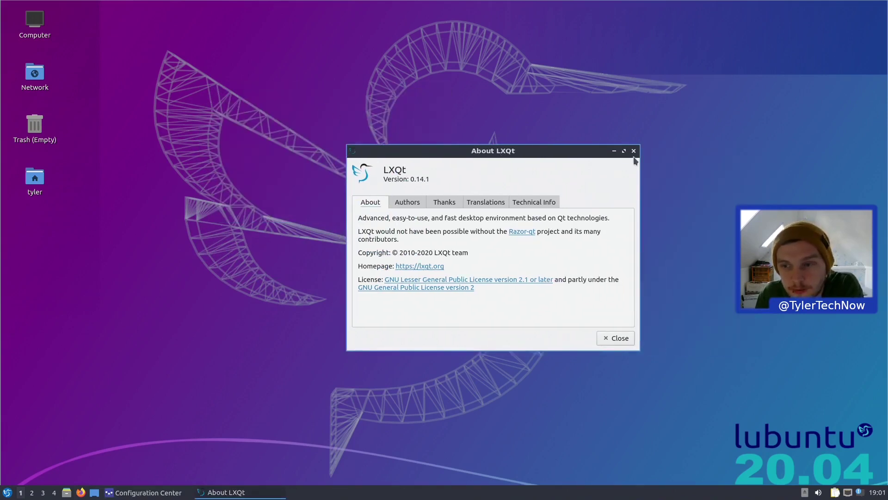
{"action": "left_click", "coordinate": [634, 150]}
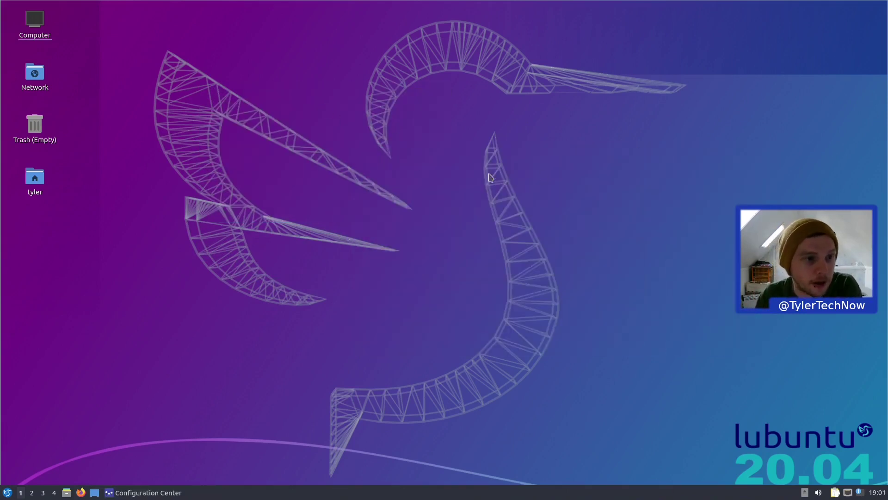
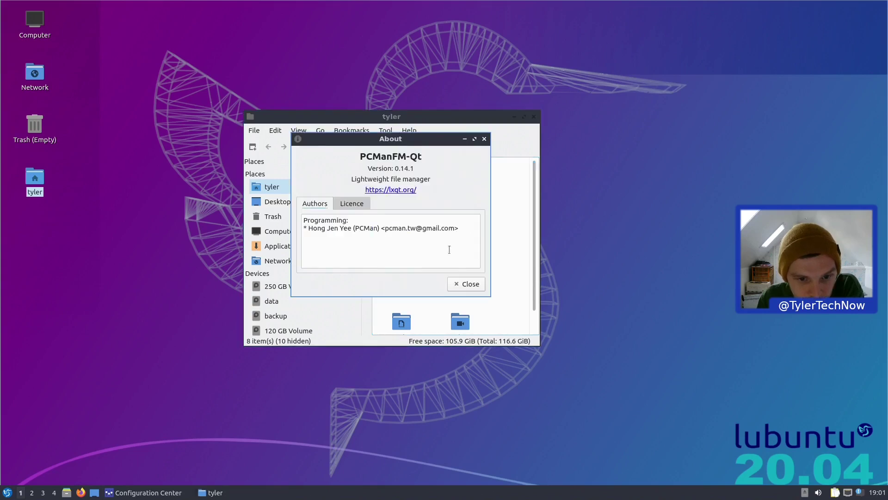
{"action": "left_click_drag", "start_coordinate": [415, 142], "coordinate": [718, 146]}
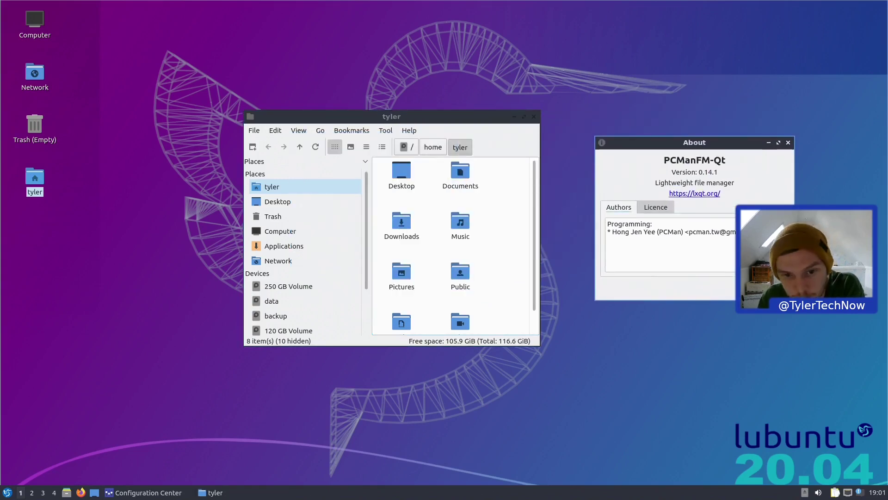
{"action": "key", "text": "Escape"}
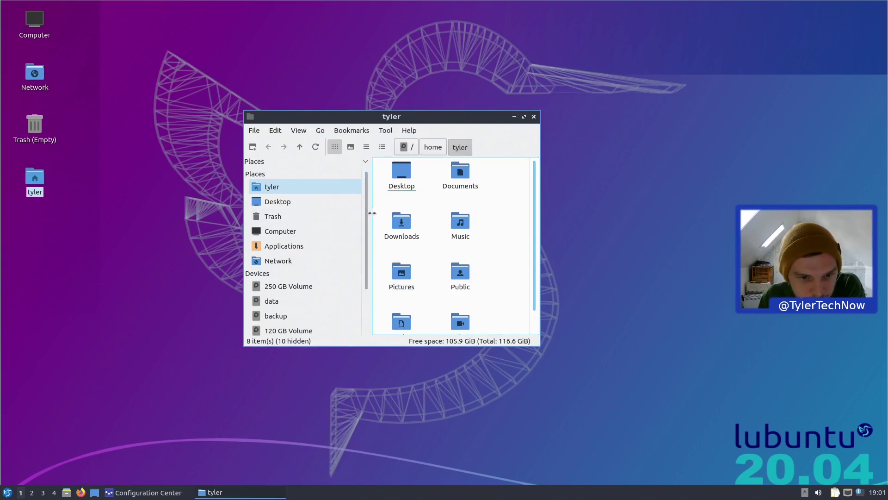
Narrow the Places pane of the file manager, and make its window wider and shorter.
{"action": "left_click_drag", "start_coordinate": [372, 213], "coordinate": [334, 214]}
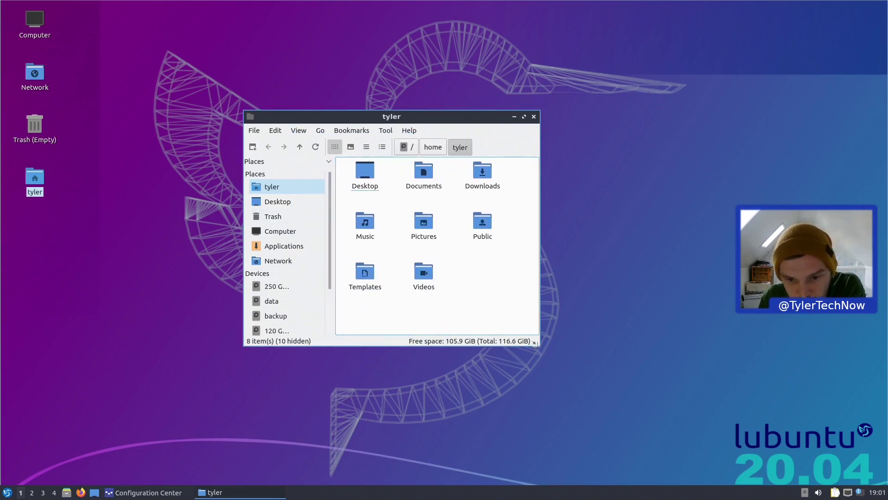
{"action": "left_click_drag", "start_coordinate": [535, 343], "coordinate": [607, 320]}
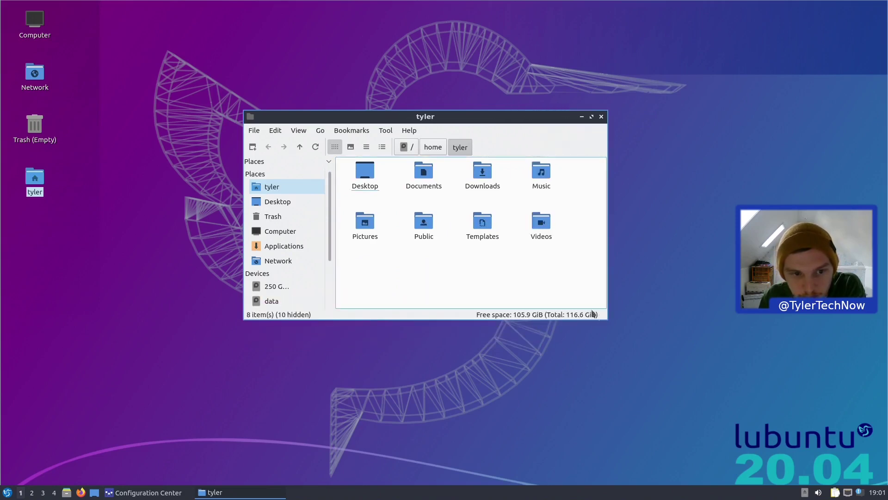
{"action": "left_click_drag", "start_coordinate": [324, 116], "coordinate": [308, 118]}
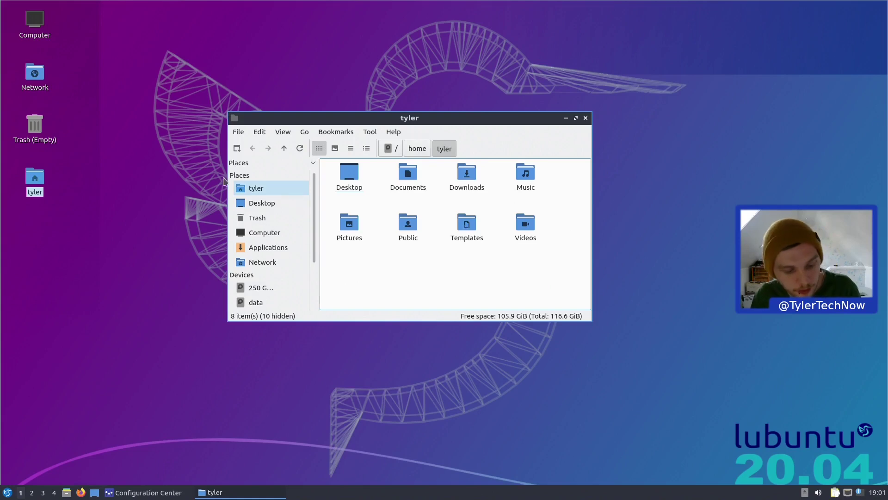
Open LXQt Appearance Configuration by searching for "appe", and arrange it side by side with the file manager window.
{"action": "key", "text": "super"}
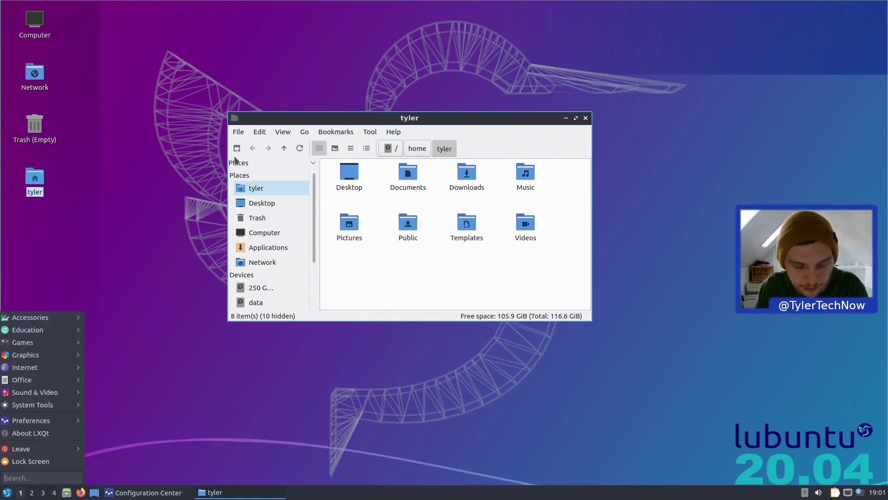
{"action": "type", "text": "appe"}
{"action": "key", "text": "Return"}
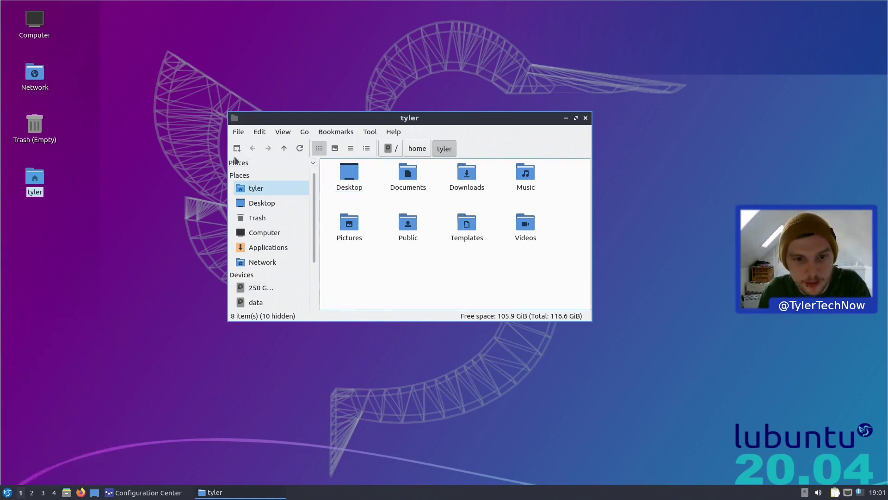
{"action": "left_click_drag", "start_coordinate": [463, 122], "coordinate": [666, 121]}
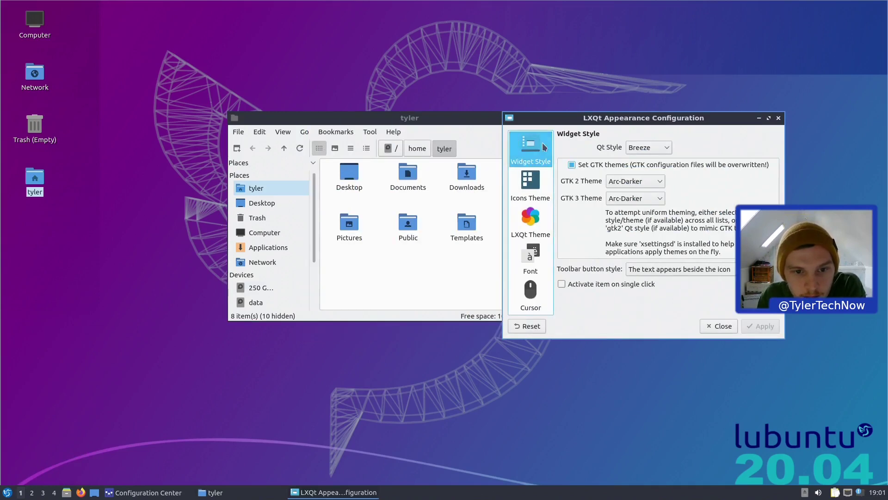
{"action": "left_click_drag", "start_coordinate": [407, 117], "coordinate": [287, 123]}
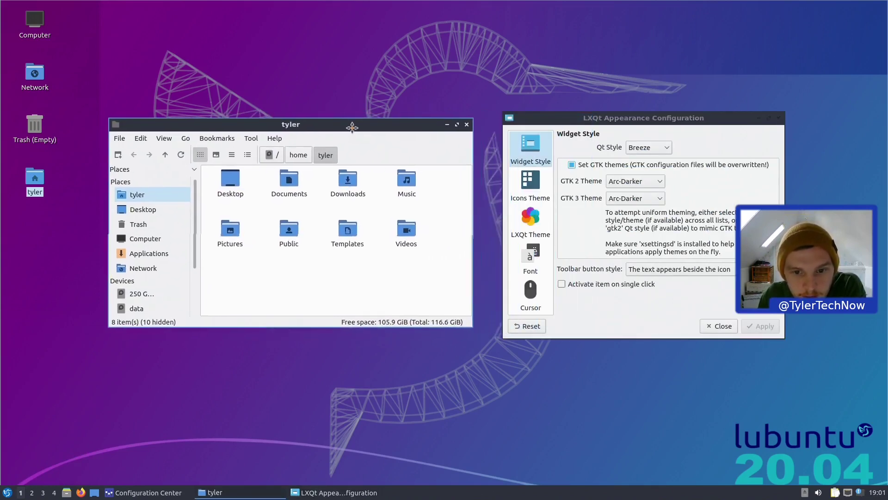
Set both the GTK 2 and GTK 3 themes to Arc-Dark and apply the widget style, checking the file manager window.
{"action": "left_click", "coordinate": [635, 179]}
{"action": "left_click", "coordinate": [632, 225]}
{"action": "left_click", "coordinate": [639, 197]}
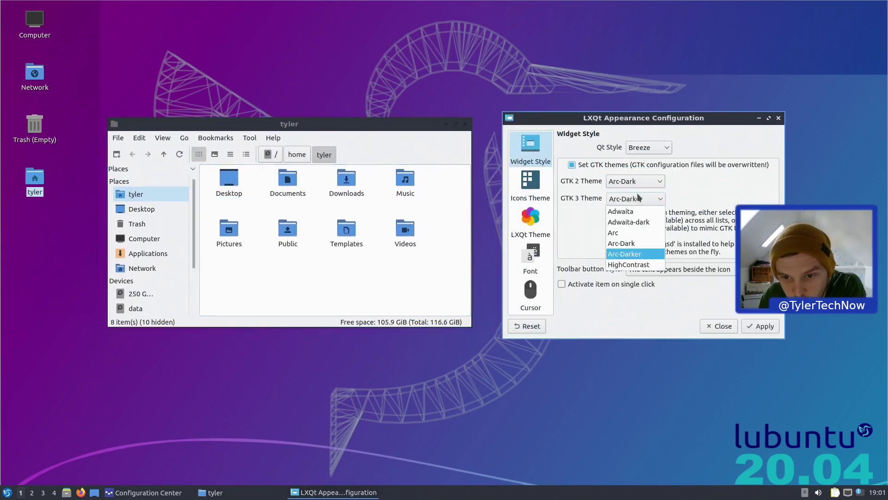
{"action": "left_click", "coordinate": [634, 239]}
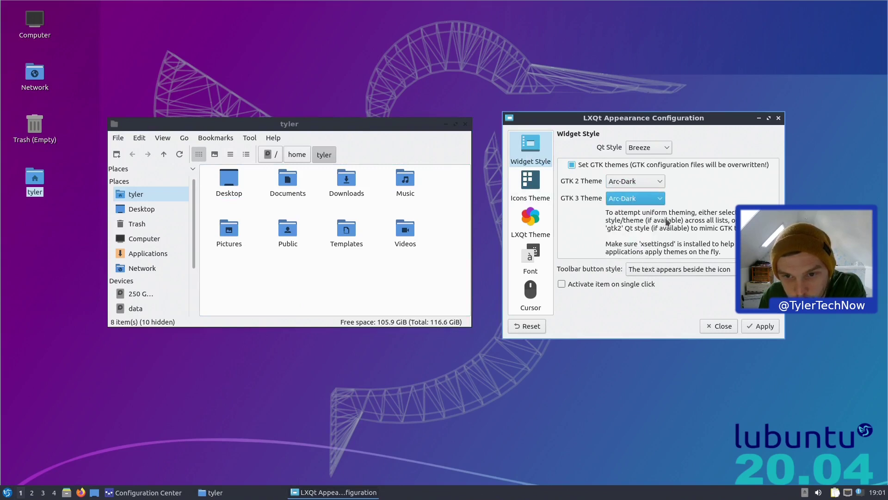
{"action": "left_click", "coordinate": [764, 330]}
{"action": "left_click_drag", "start_coordinate": [260, 129], "coordinate": [266, 131]}
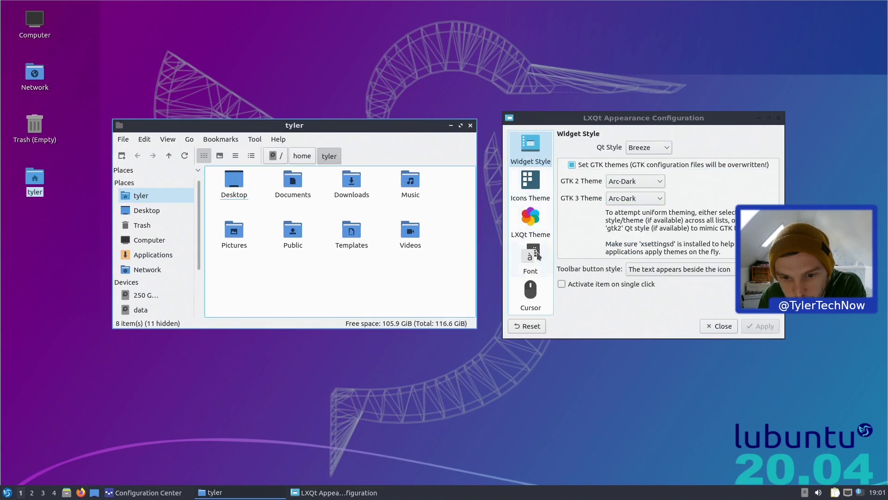
Review the available LXQt themes and Qt styles without changing them, and close the appearance configuration.
{"action": "left_click", "coordinate": [537, 229]}
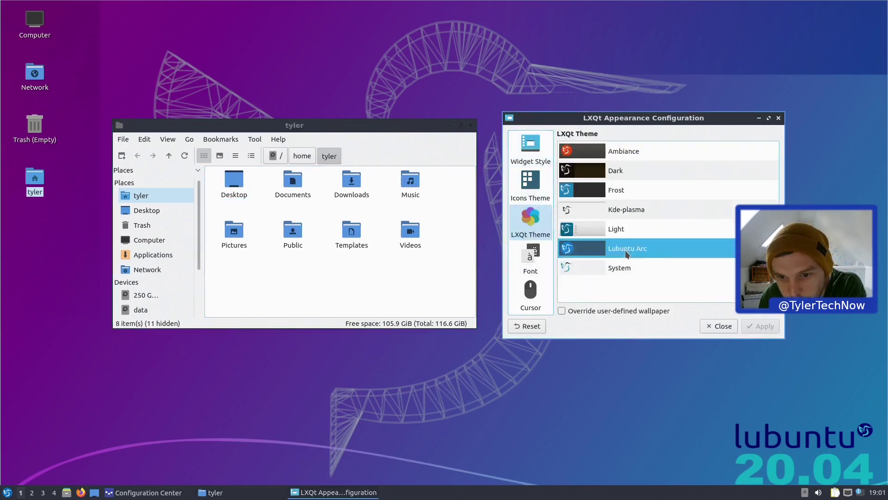
{"action": "left_click", "coordinate": [385, 132]}
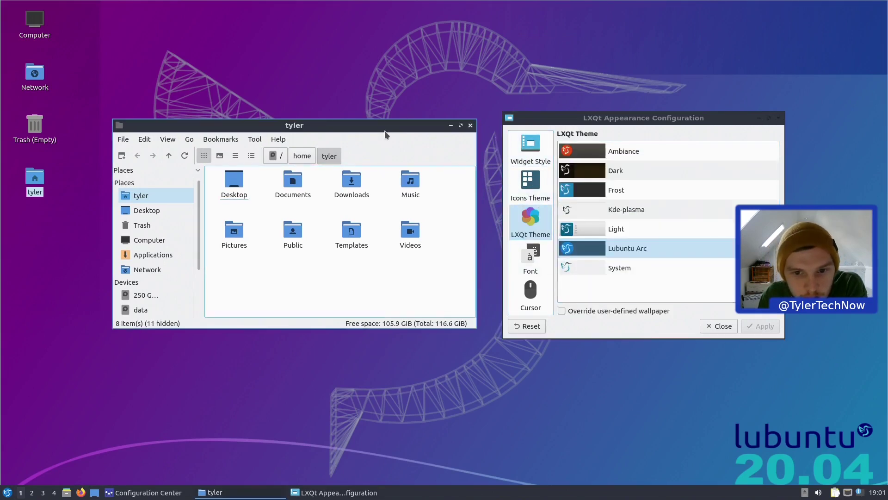
{"action": "left_click", "coordinate": [535, 155]}
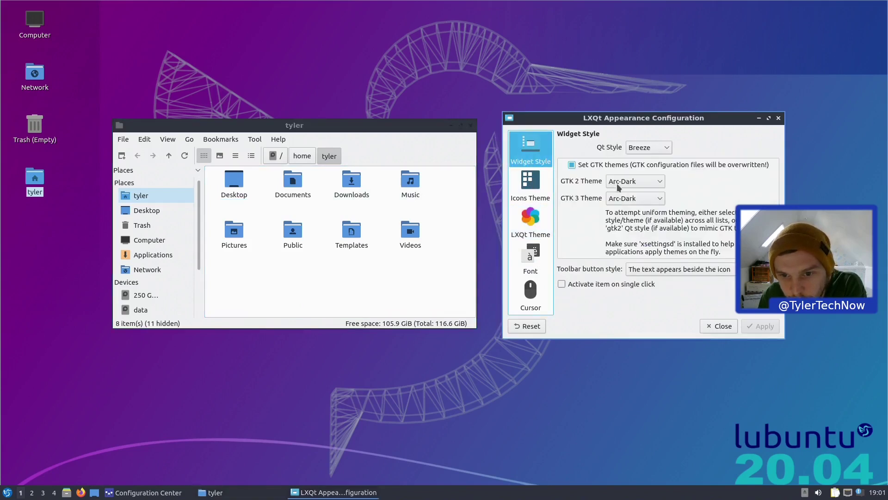
{"action": "left_click", "coordinate": [640, 153]}
{"action": "left_click", "coordinate": [641, 158]}
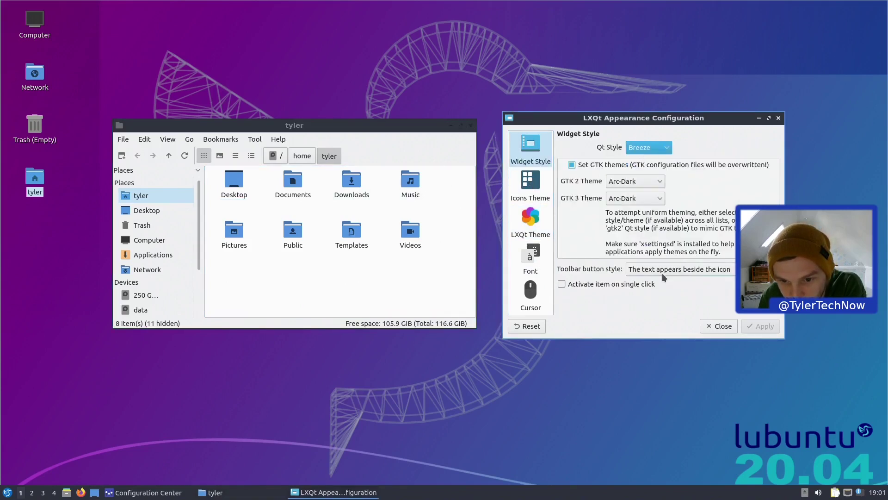
{"action": "left_click", "coordinate": [530, 221]}
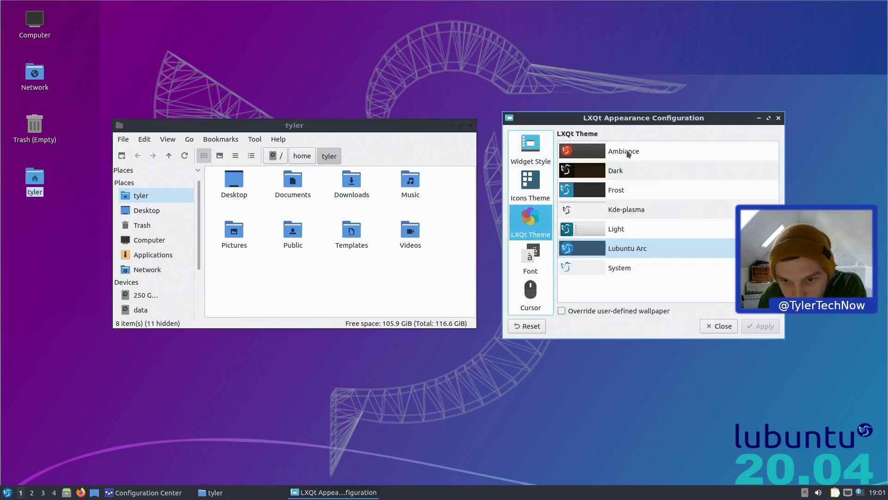
{"action": "left_click", "coordinate": [727, 329]}
Open Openbox Settings by searching the application menu for "op".
{"action": "left_click", "coordinate": [4, 493]}
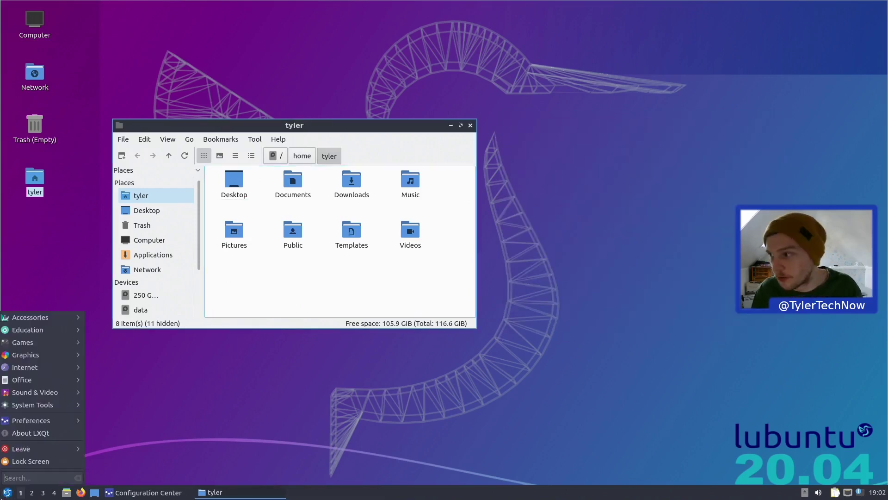
{"action": "mouse_move", "coordinate": [11, 404]}
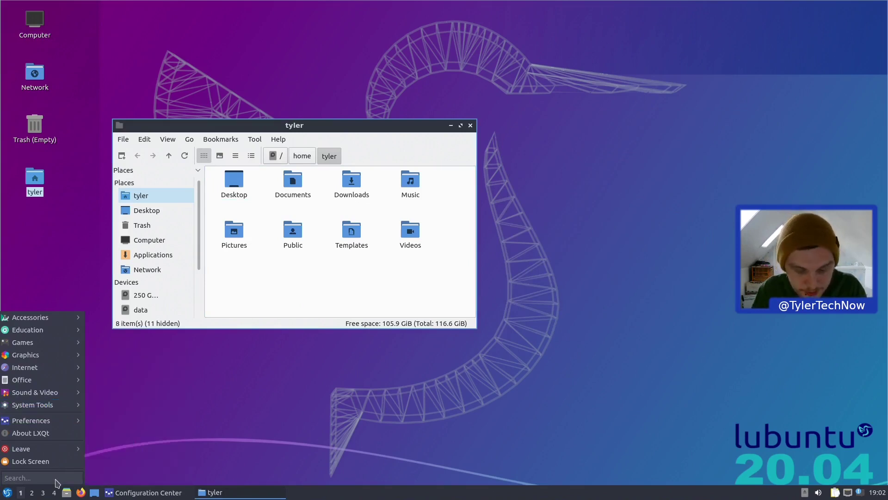
{"action": "type", "text": "op"}
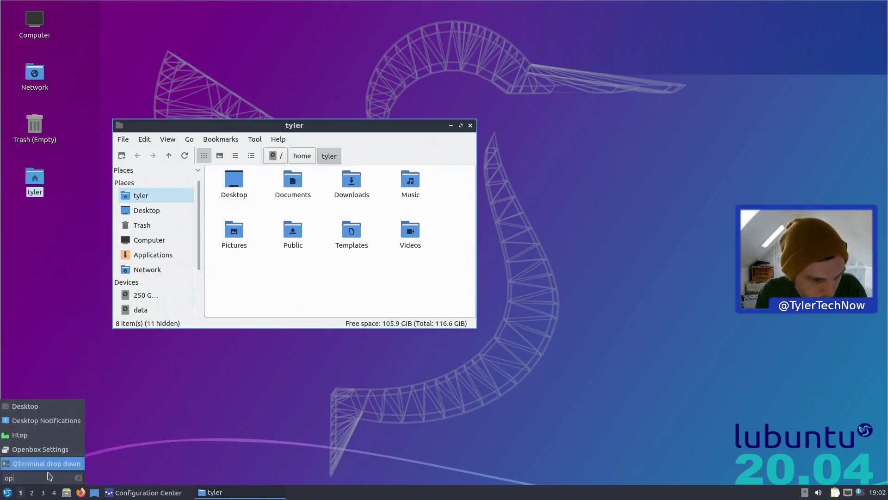
{"action": "left_click", "coordinate": [40, 449]}
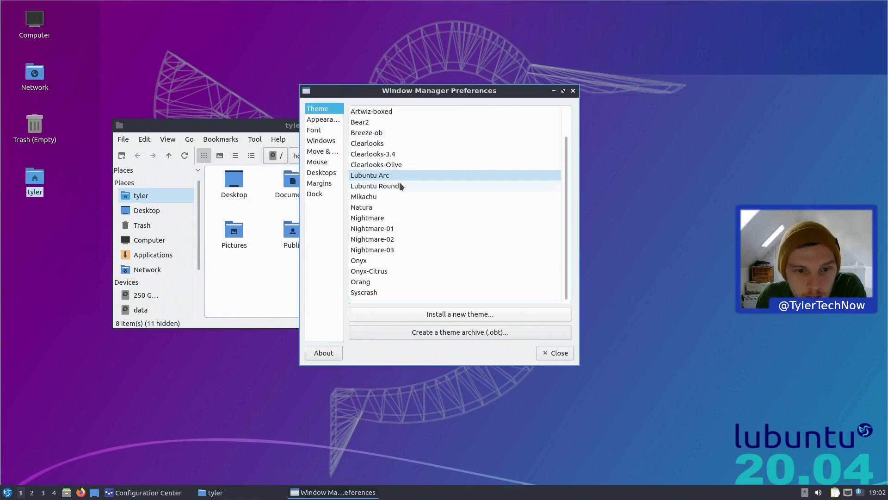
Look through the Appearance, Font and Windows preferences of the window manager, and return to its theme list.
{"action": "left_click", "coordinate": [330, 122]}
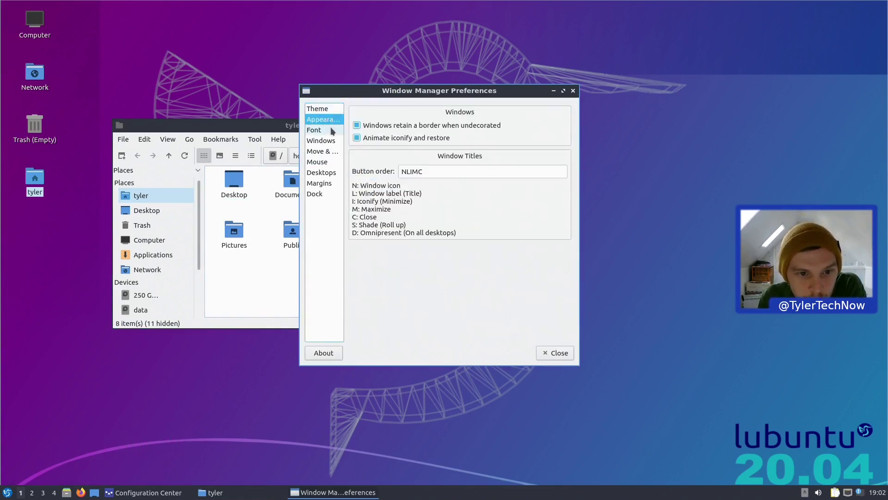
{"action": "left_click", "coordinate": [330, 130]}
{"action": "left_click", "coordinate": [329, 141]}
{"action": "left_click", "coordinate": [330, 119]}
{"action": "left_click", "coordinate": [330, 110]}
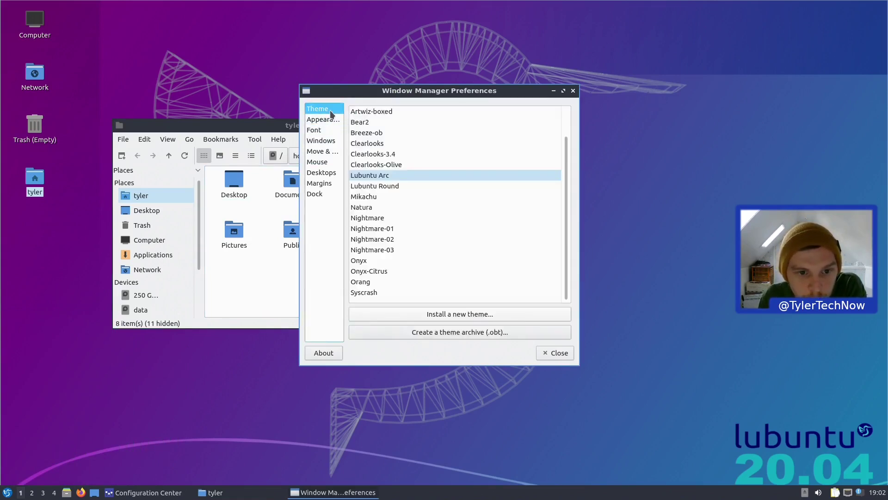
Try the Clearlooks-3.4 window theme beside the file manager, and switch back to Lubuntu Arc.
{"action": "left_click", "coordinate": [383, 178]}
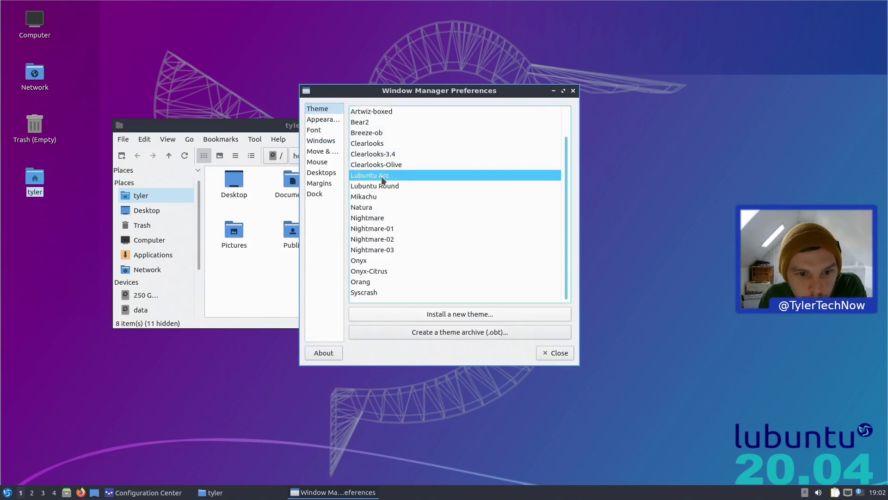
{"action": "left_click", "coordinate": [379, 153]}
{"action": "left_click_drag", "start_coordinate": [442, 91], "coordinate": [585, 92]}
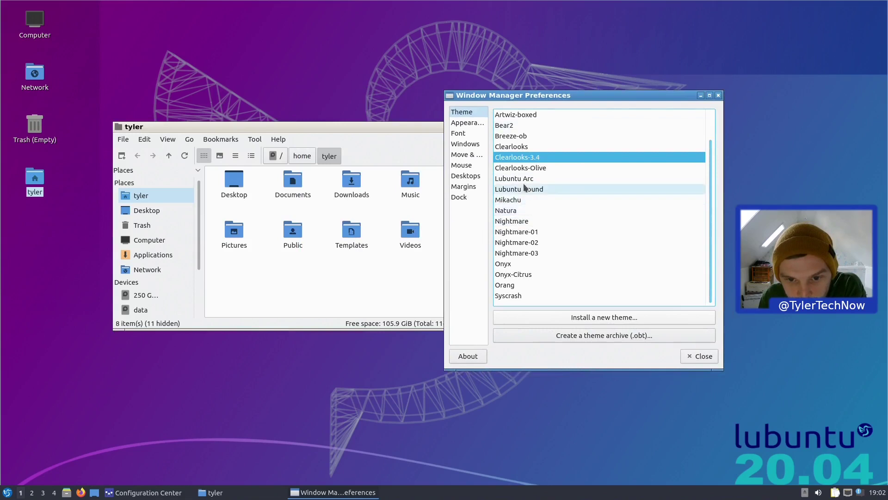
{"action": "left_click", "coordinate": [519, 179]}
{"action": "left_click", "coordinate": [383, 126]}
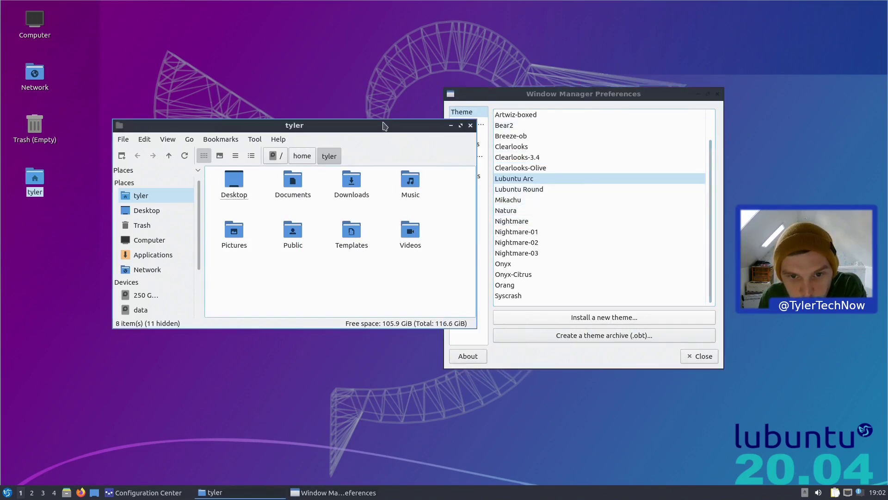
Apply the Arc-Dark window theme, and close Window Manager Preferences.
{"action": "left_click", "coordinate": [578, 97]}
{"action": "scroll", "coordinate": [564, 259], "scroll_direction": "up", "scroll_amount": 2}
{"action": "left_click", "coordinate": [526, 126]}
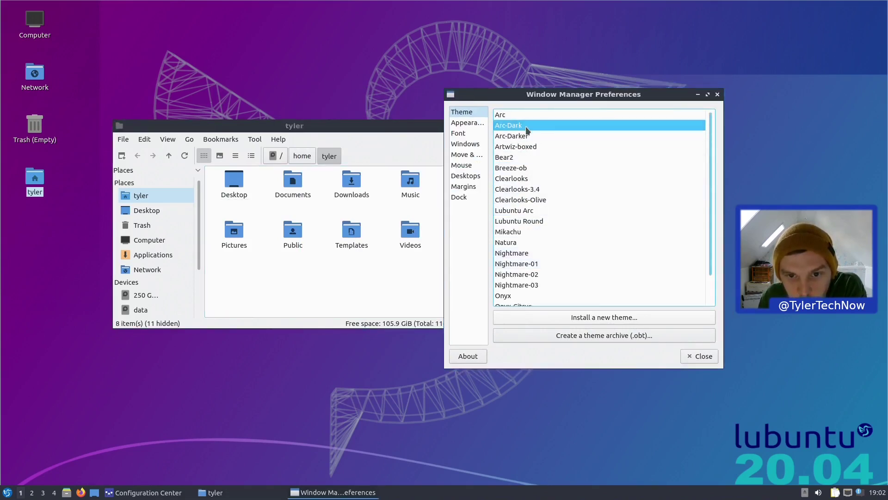
{"action": "left_click_drag", "start_coordinate": [490, 98], "coordinate": [536, 98]}
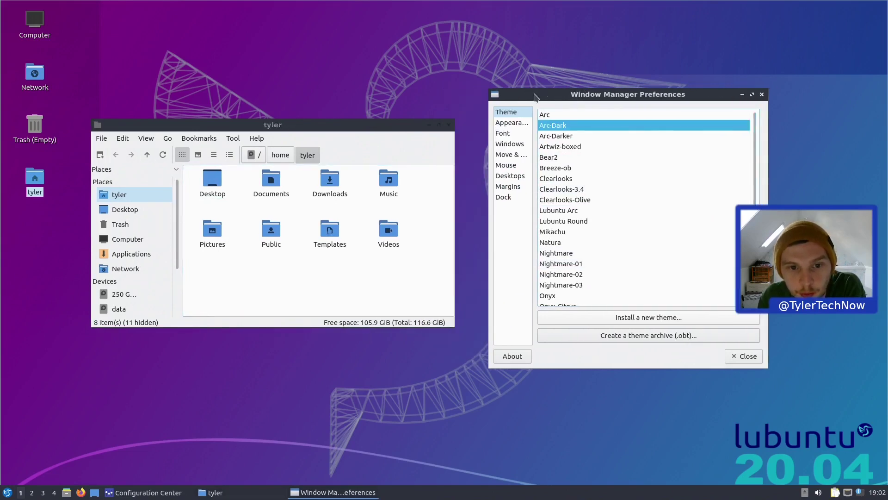
{"action": "left_click", "coordinate": [744, 355]}
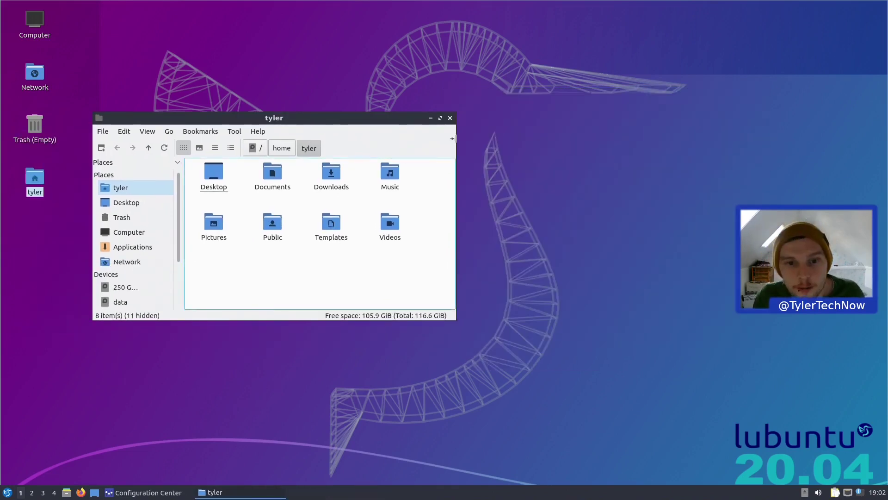
Close the file manager, and save a full-screen capture of the empty desktop to the Desktop folder as screen.jpg.
{"action": "left_click", "coordinate": [451, 118]}
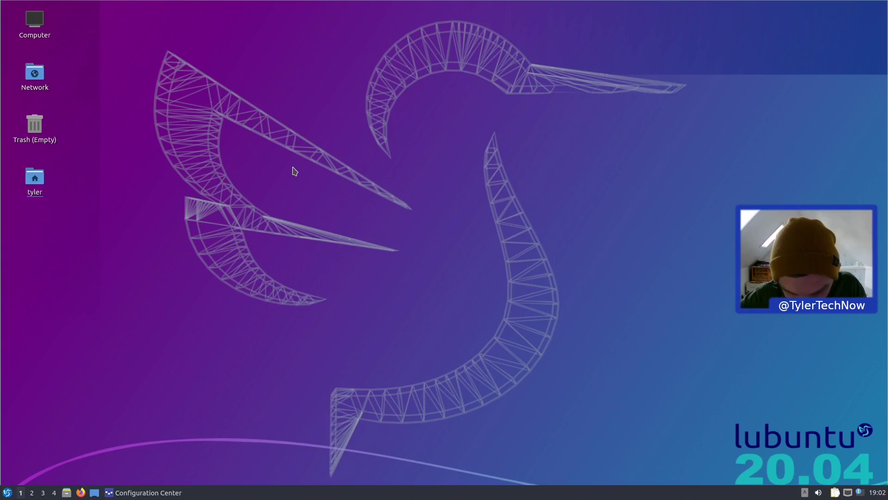
{"action": "key", "text": "Print"}
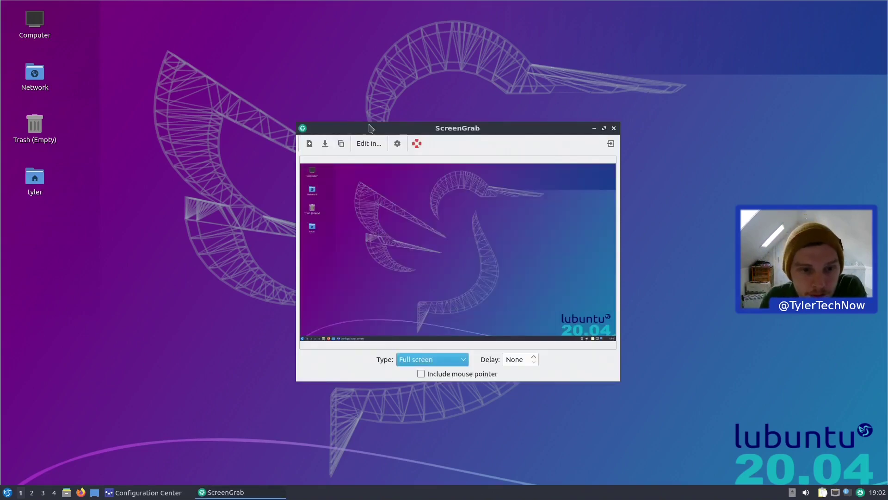
{"action": "left_click", "coordinate": [326, 145]}
{"action": "left_click", "coordinate": [356, 231]}
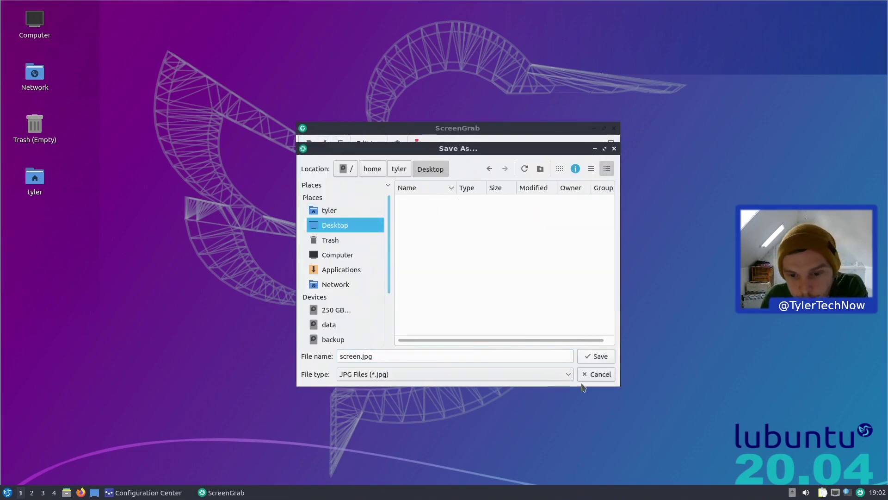
{"action": "left_click", "coordinate": [600, 357]}
Launch Firefox and check its version in the About Mozilla Firefox window, moving that window off the page.
{"action": "left_click", "coordinate": [281, 267]}
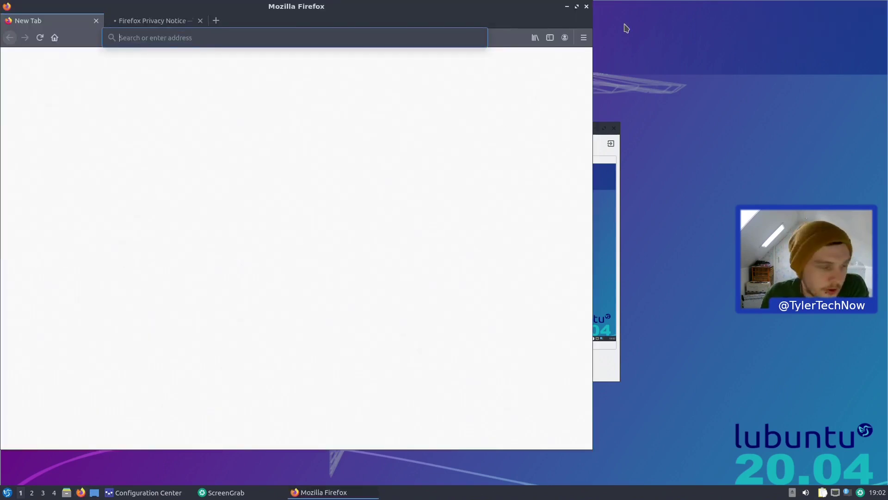
{"action": "left_click_drag", "start_coordinate": [509, 6], "coordinate": [597, 32]}
{"action": "left_click", "coordinate": [663, 64]}
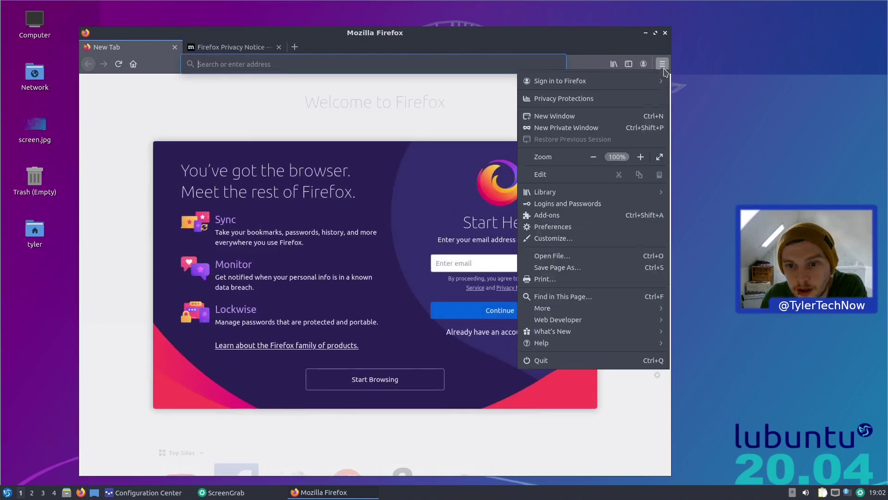
{"action": "left_click", "coordinate": [574, 347]}
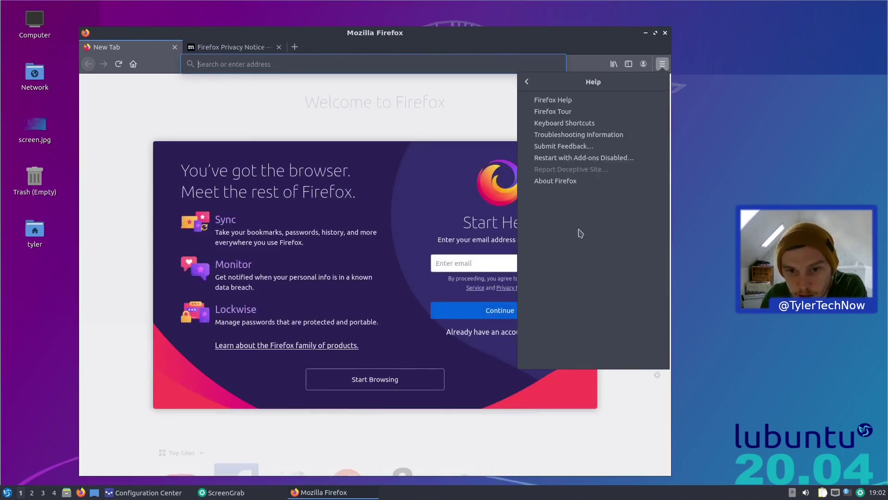
{"action": "left_click", "coordinate": [575, 184]}
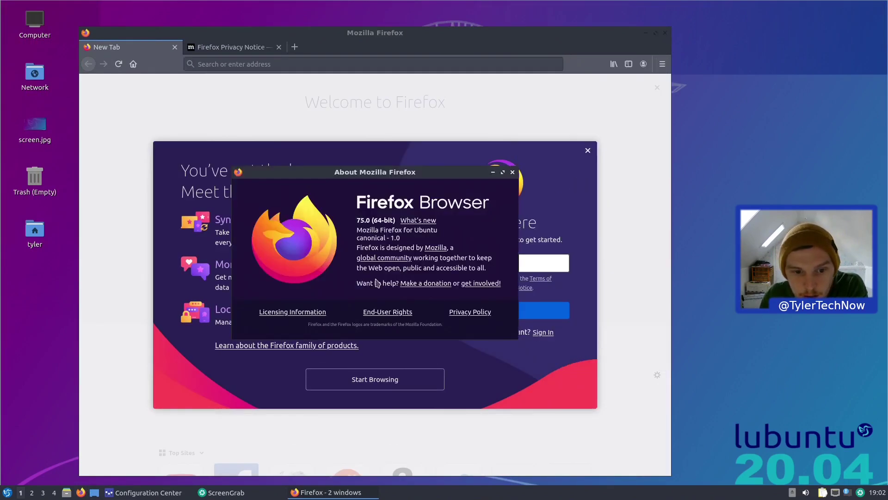
{"action": "left_click_drag", "start_coordinate": [387, 177], "coordinate": [697, 64]}
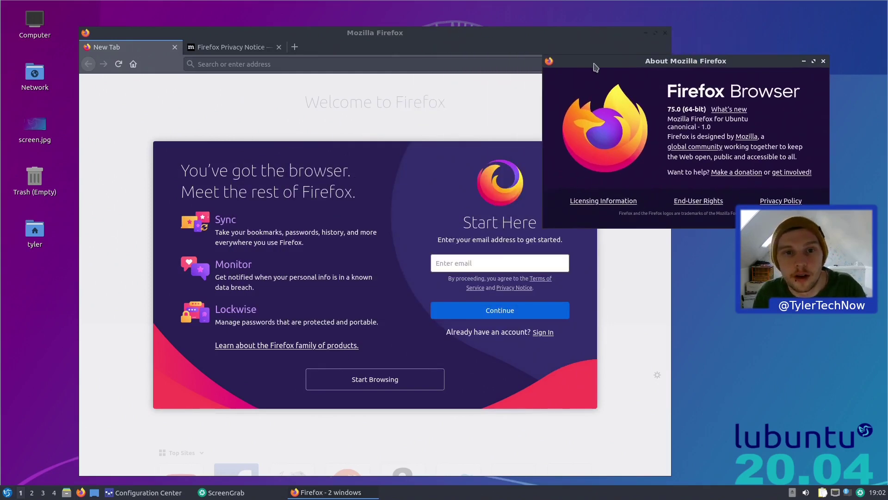
Search the web for "lubuntu 20.04" and open the Lubuntu 20.04 LTS (Focal Fossa) release announcement.
{"action": "left_click", "coordinate": [258, 55]}
{"action": "left_click", "coordinate": [228, 59]}
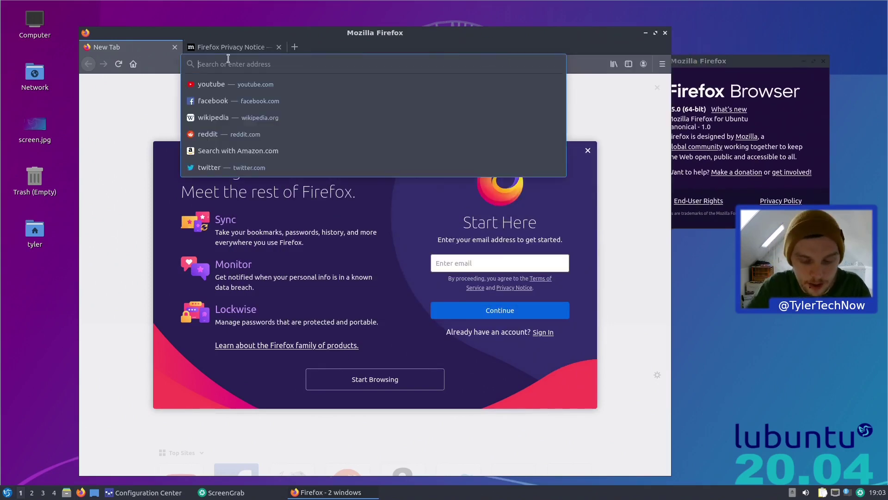
{"action": "type", "text": "lubuntu "}
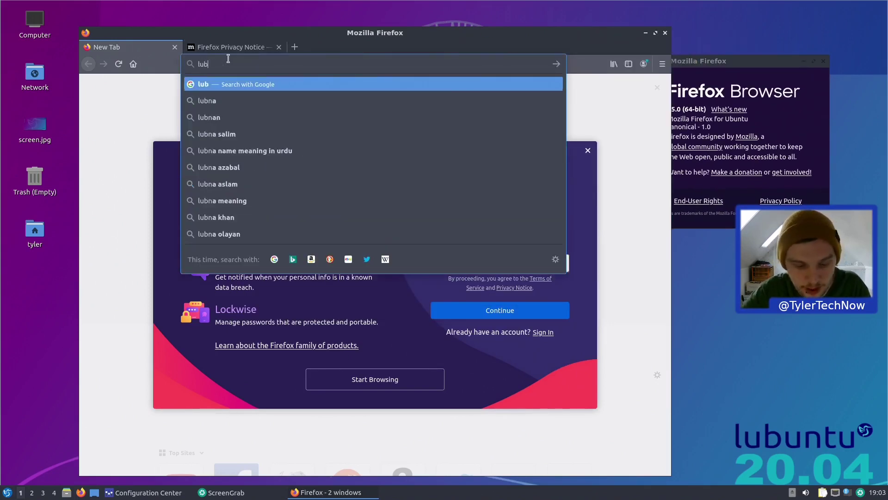
{"action": "type", "text": "20.04"}
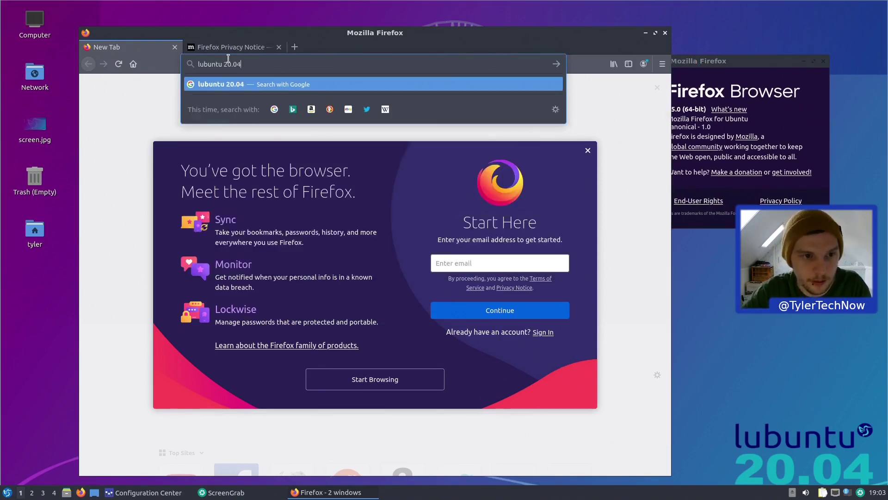
{"action": "key", "text": "Return"}
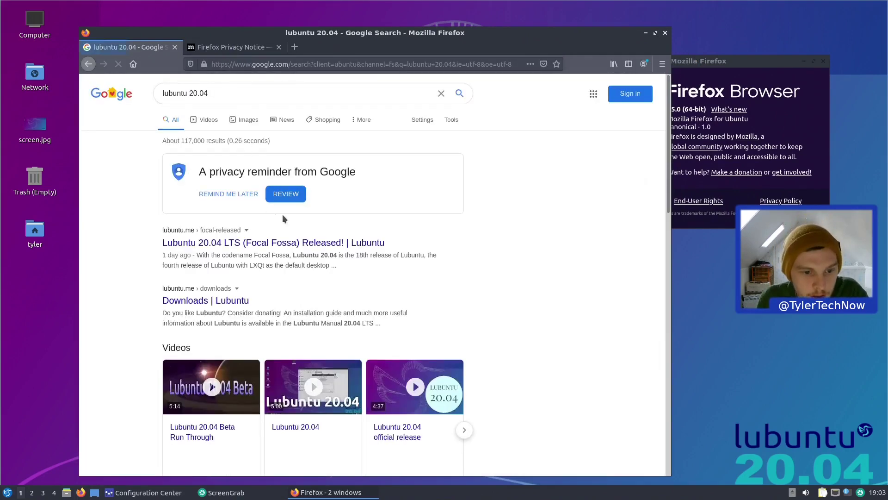
{"action": "left_click", "coordinate": [278, 243]}
Minimise the Firefox browser window, and close the ScreenGrab and About Mozilla Firefox windows.
{"action": "left_click", "coordinate": [647, 34]}
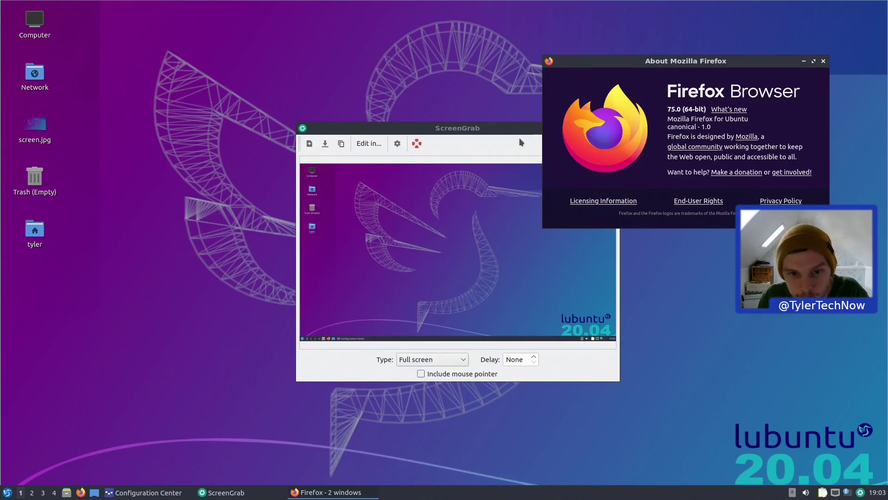
{"action": "left_click", "coordinate": [457, 110]}
{"action": "left_click", "coordinate": [460, 106]}
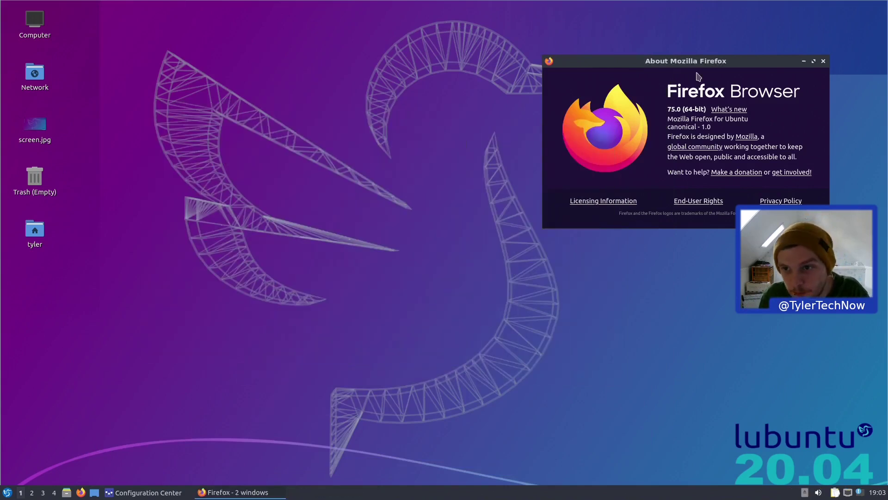
{"action": "left_click", "coordinate": [824, 61]}
{"action": "right_click", "coordinate": [410, 92]}
{"action": "left_click", "coordinate": [476, 195]}
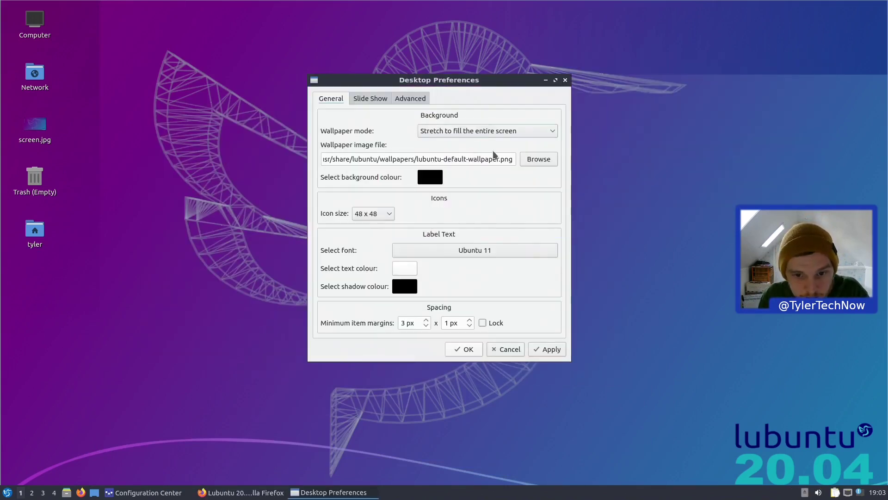
{"action": "left_click", "coordinate": [539, 158]}
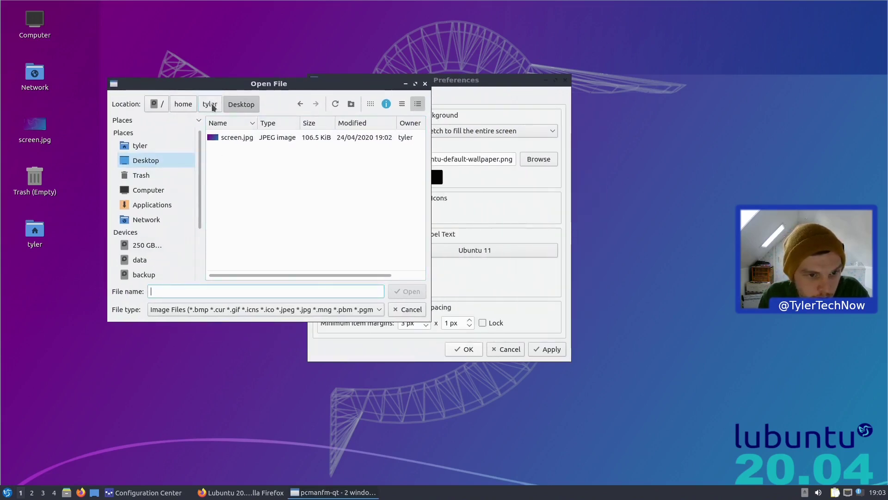
{"action": "left_click", "coordinate": [402, 312]}
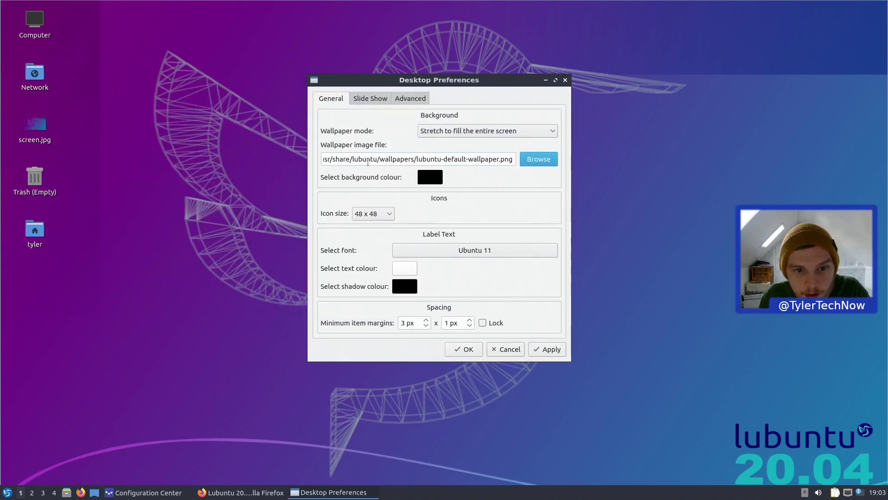
{"action": "left_click", "coordinate": [566, 81]}
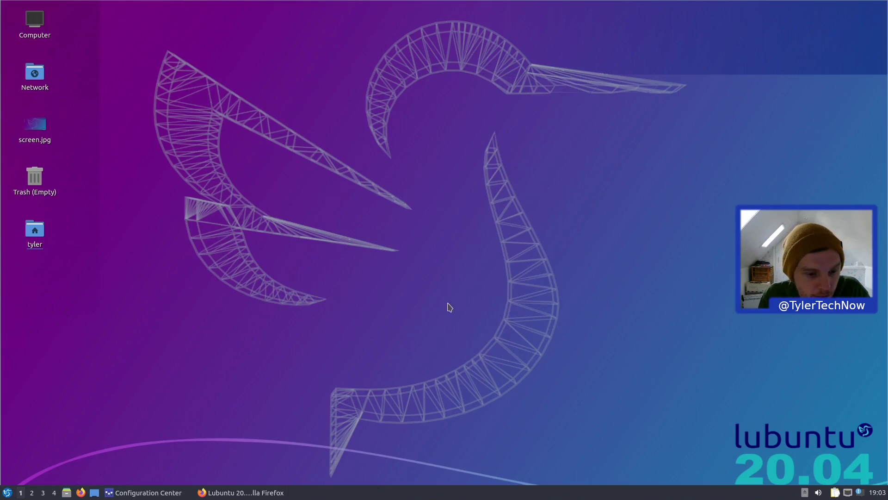
Open the file manager and copy the image bmpw3p2zb1l41.png from the Pictures folder on the external drive.
{"action": "left_click", "coordinate": [259, 493]}
{"action": "left_click", "coordinate": [66, 493]}
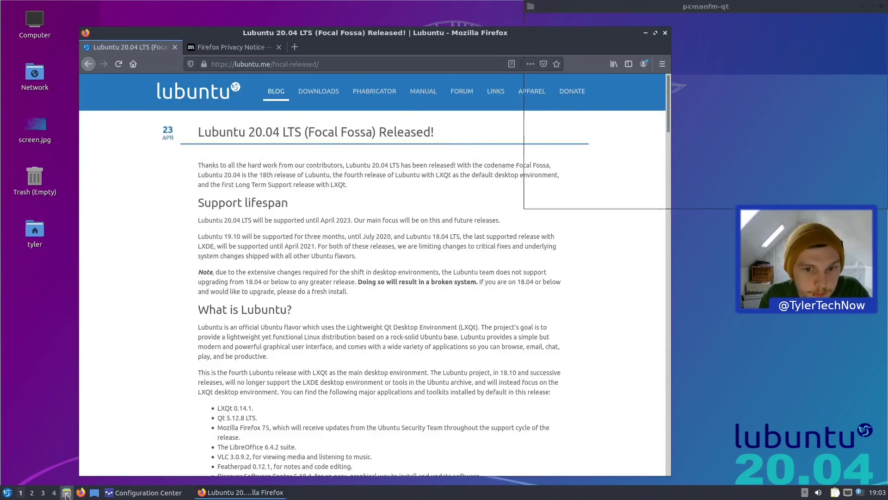
{"action": "left_click_drag", "start_coordinate": [580, 10], "coordinate": [424, 85]}
{"action": "scroll", "coordinate": [418, 247], "scroll_direction": "down", "scroll_amount": 1}
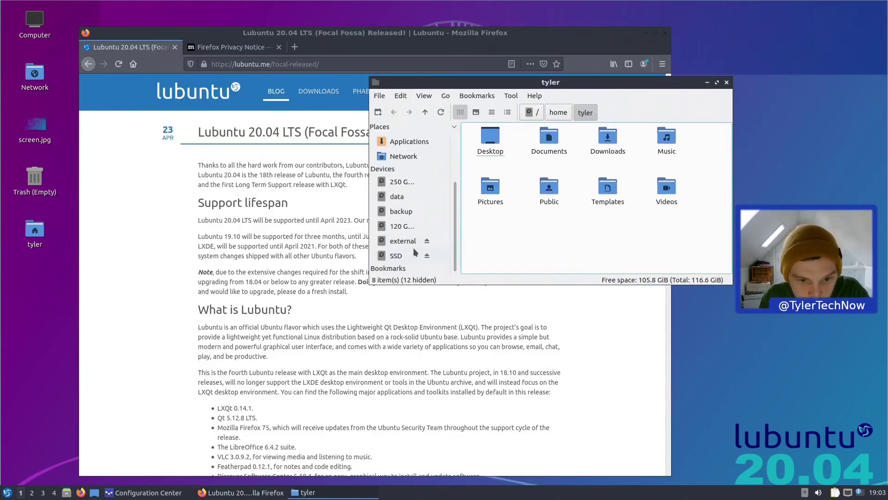
{"action": "left_click", "coordinate": [405, 241]}
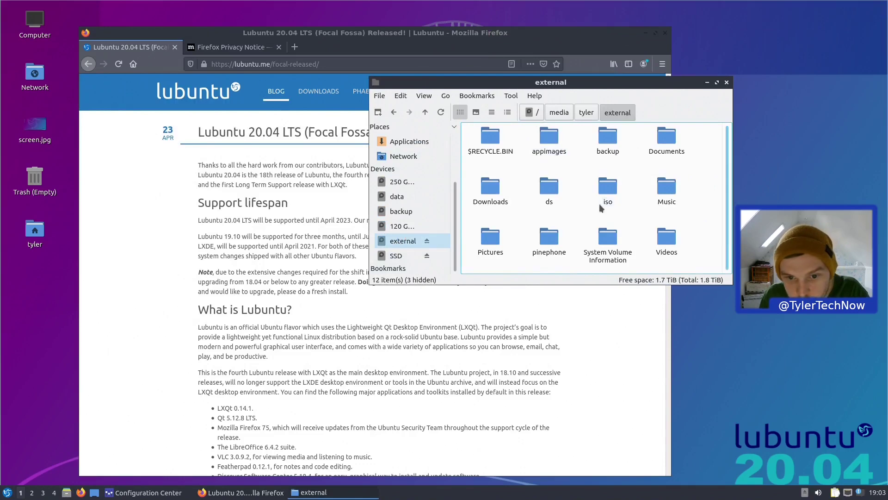
{"action": "double_click", "coordinate": [491, 238]}
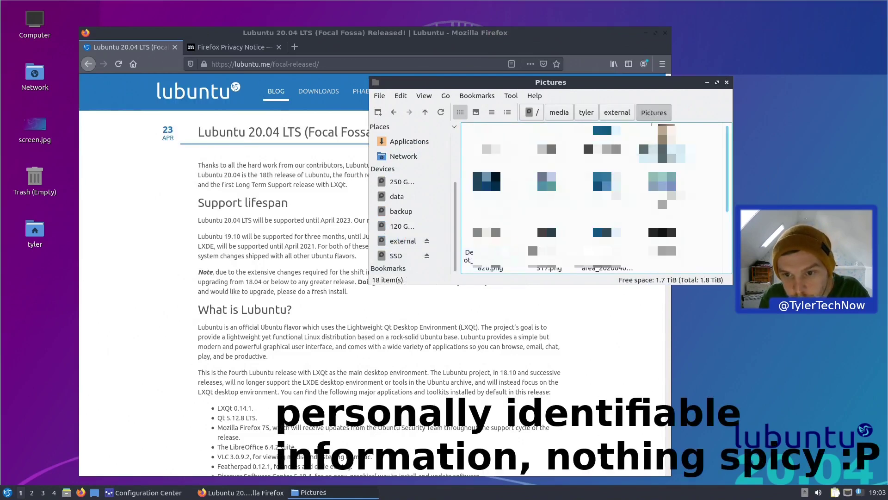
{"action": "right_click", "coordinate": [666, 192]}
{"action": "key", "text": "Escape"}
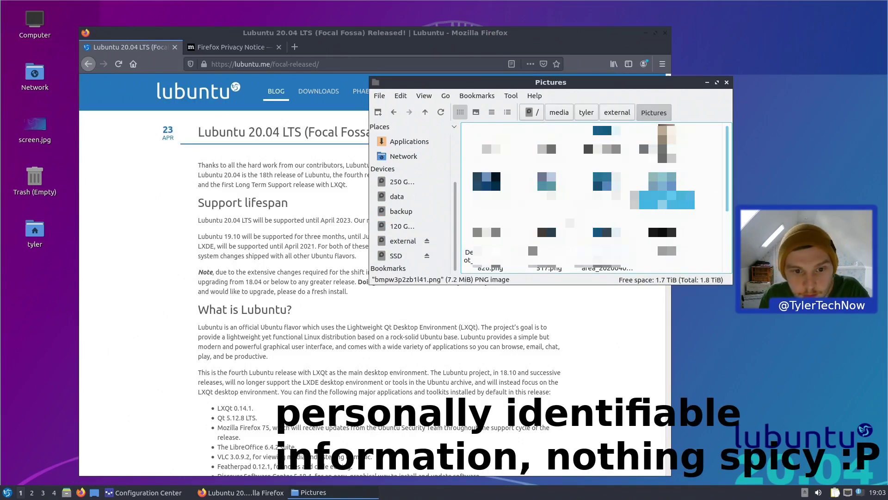
Paste the copied image into the Pictures folder of the home directory.
{"action": "left_click", "coordinate": [401, 182]}
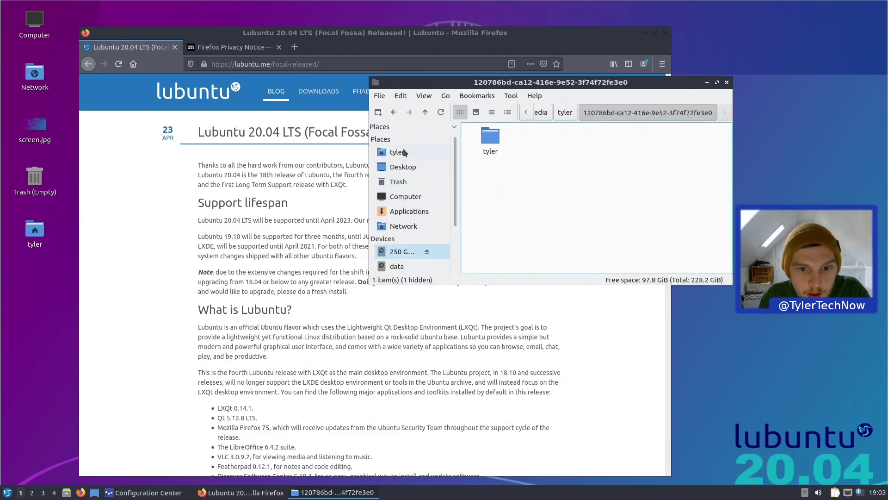
{"action": "left_click", "coordinate": [398, 152]}
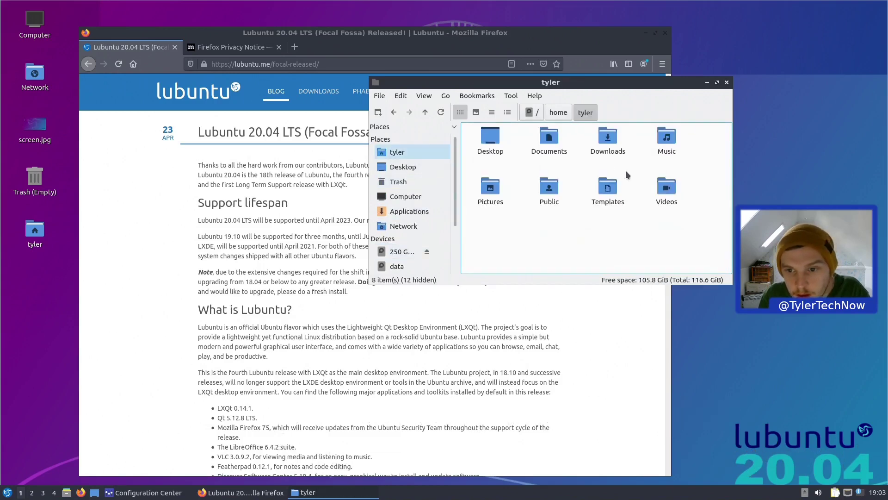
{"action": "double_click", "coordinate": [504, 198]}
{"action": "right_click", "coordinate": [503, 156]}
{"action": "left_click", "coordinate": [532, 175]}
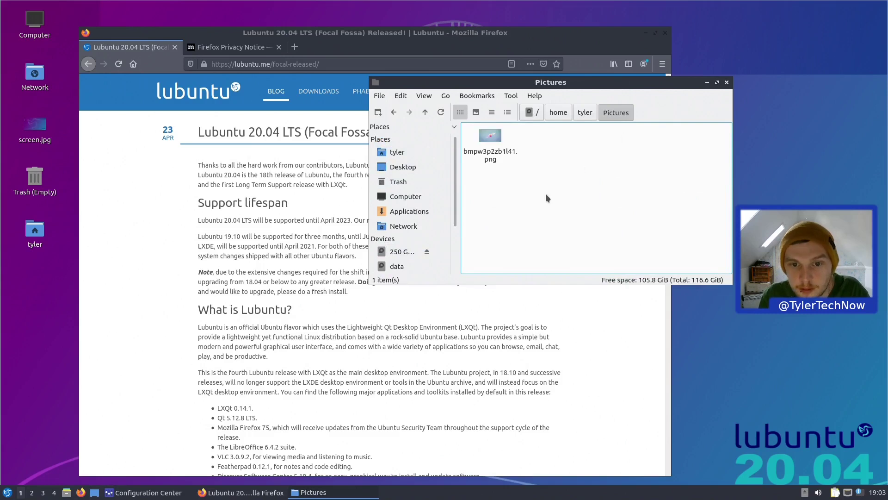
Minimise the Firefox window to uncover the desktop, keeping its tabs open.
{"action": "right_click", "coordinate": [484, 151]}
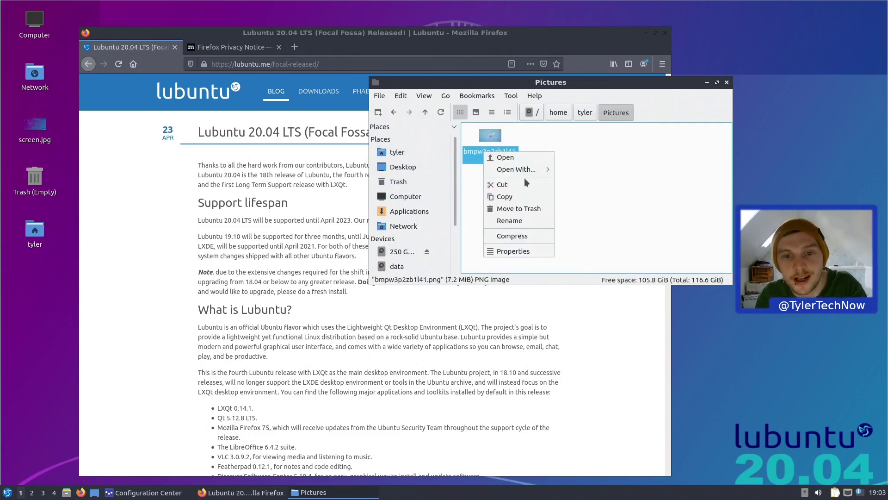
{"action": "left_click", "coordinate": [600, 37]}
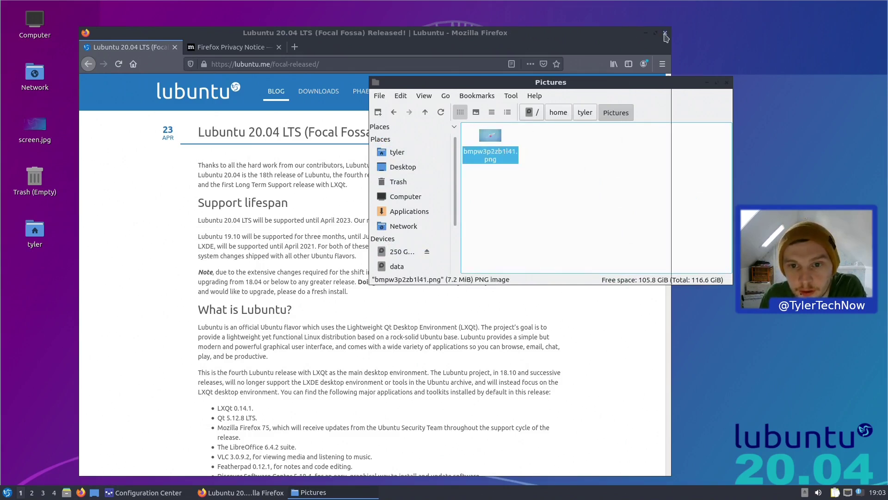
{"action": "left_click", "coordinate": [665, 34]}
{"action": "left_click", "coordinate": [426, 280]}
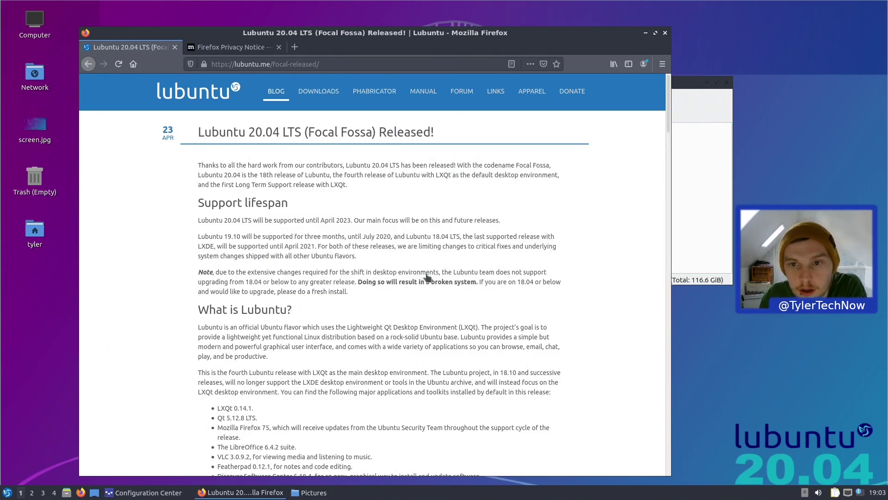
{"action": "left_click", "coordinate": [646, 33]}
Set the desktop wallpaper to bmpw3p2zb1l41.png from the home Pictures folder in Desktop Preferences and apply it.
{"action": "right_click", "coordinate": [308, 78]}
{"action": "left_click", "coordinate": [349, 185]}
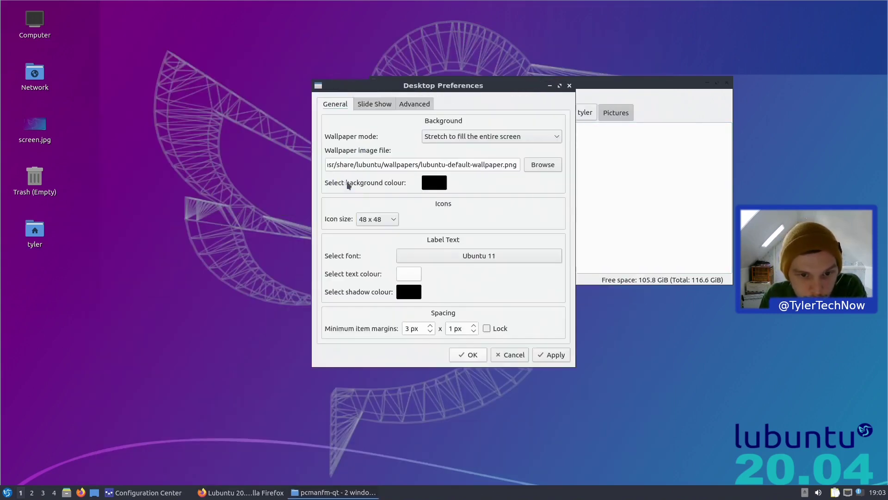
{"action": "left_click", "coordinate": [550, 161]}
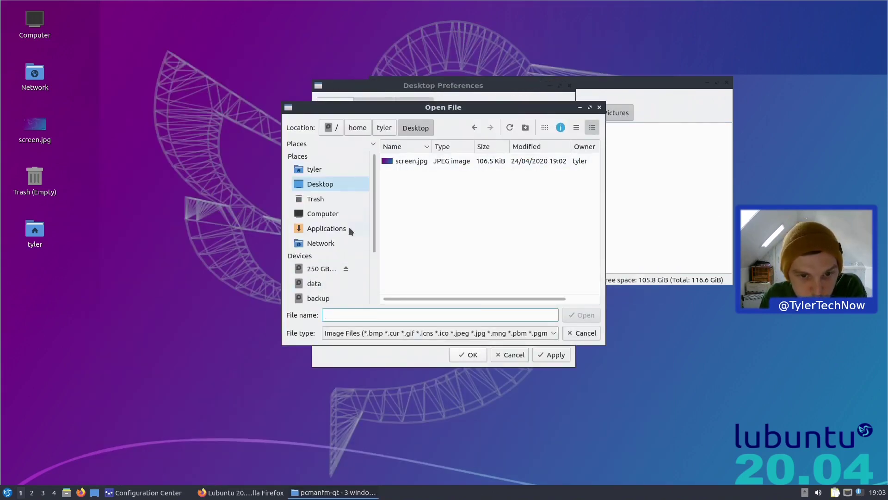
{"action": "left_click", "coordinate": [352, 129]}
{"action": "left_click", "coordinate": [384, 128]}
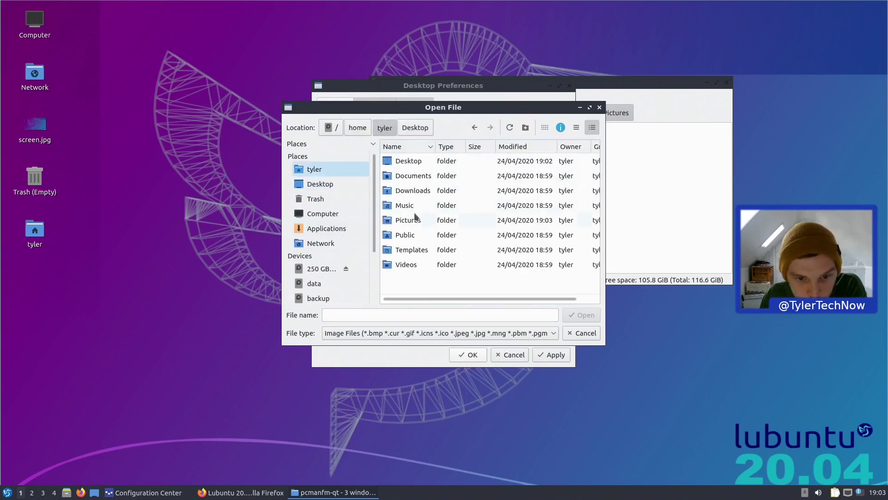
{"action": "double_click", "coordinate": [410, 220]}
{"action": "double_click", "coordinate": [420, 163]}
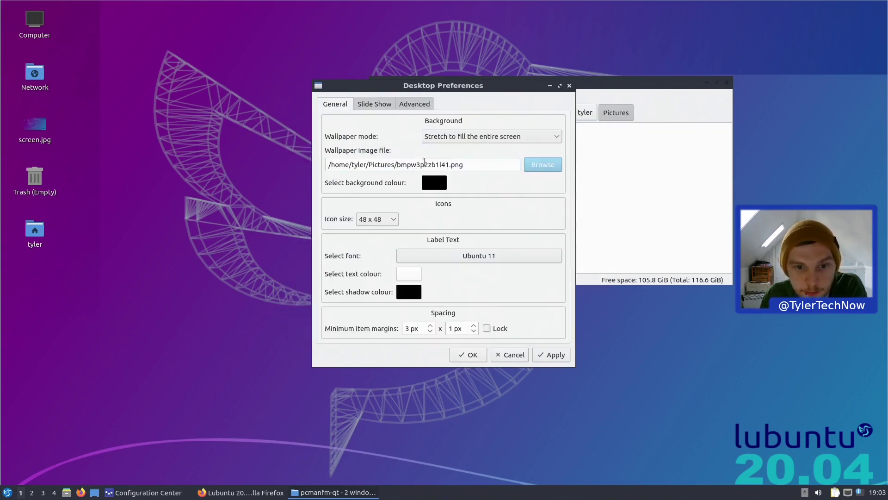
{"action": "left_click", "coordinate": [552, 354]}
{"action": "left_click", "coordinate": [468, 355]}
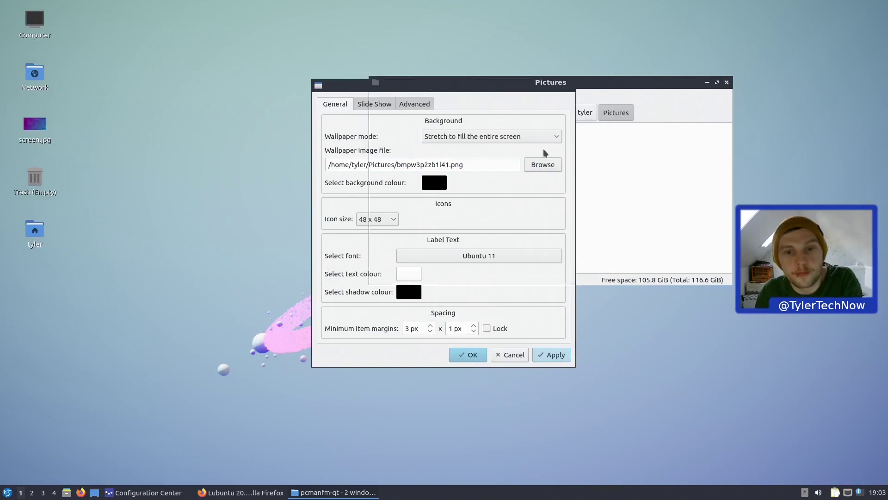
Open the panel configuration, move the open windows apart, and set the panel's position to Top of desktop 1.
{"action": "left_click_drag", "start_coordinate": [607, 87], "coordinate": [544, 114]}
{"action": "right_click", "coordinate": [573, 493]}
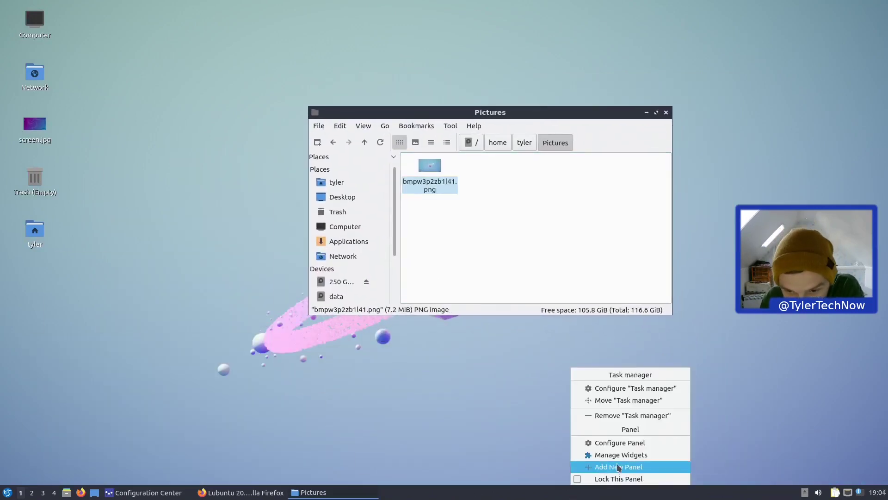
{"action": "left_click", "coordinate": [622, 443]}
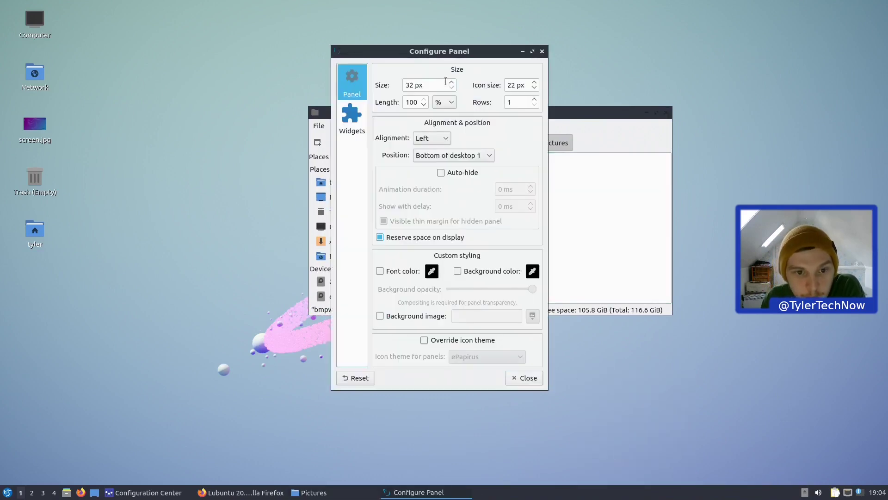
{"action": "left_click_drag", "start_coordinate": [426, 52], "coordinate": [213, 61]}
{"action": "left_click_drag", "start_coordinate": [480, 113], "coordinate": [633, 115]}
{"action": "left_click_drag", "start_coordinate": [235, 60], "coordinate": [336, 40]}
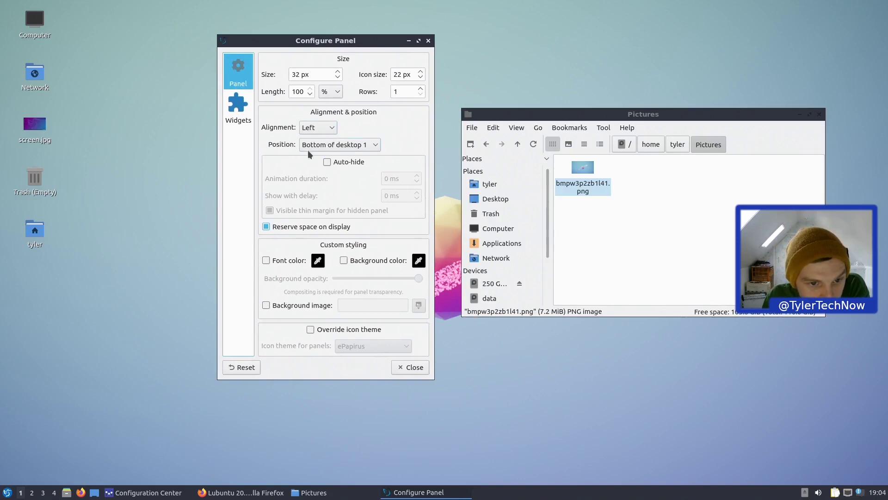
{"action": "left_click", "coordinate": [369, 146]}
{"action": "left_click", "coordinate": [350, 158]}
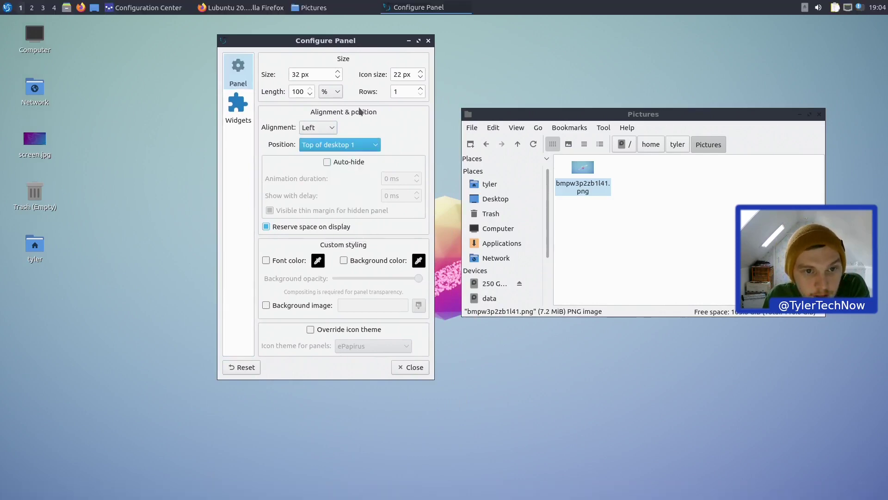
Close the Pictures file manager window and the Configure Panel window.
{"action": "mouse_move", "coordinate": [350, 46]}
{"action": "left_mouse_down"}
{"action": "mouse_move", "coordinate": [248, 319]}
{"action": "mouse_move", "coordinate": [384, 21]}
{"action": "mouse_move", "coordinate": [348, 61]}
{"action": "left_mouse_up"}
{"action": "left_click_drag", "start_coordinate": [675, 115], "coordinate": [663, 120]}
{"action": "left_click", "coordinate": [808, 118]}
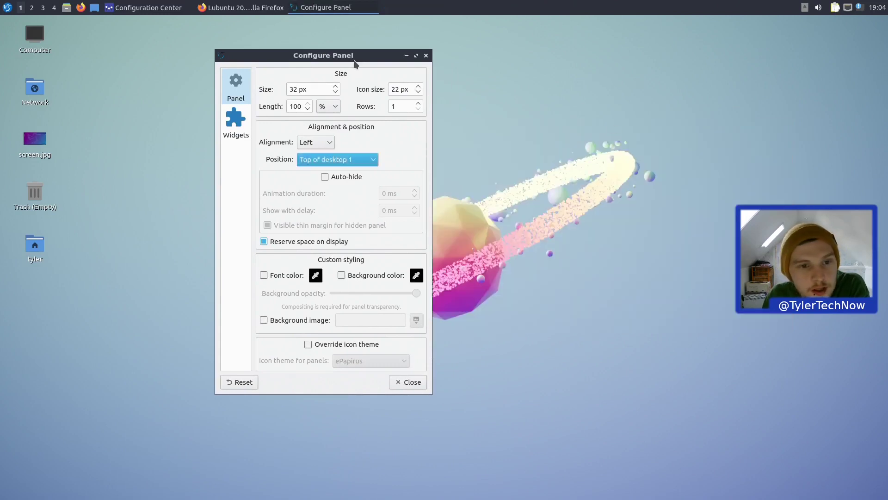
{"action": "left_click_drag", "start_coordinate": [346, 55], "coordinate": [380, 55]}
{"action": "left_click", "coordinate": [456, 55]}
Search the installed applications for "com" and launch the compton X compositor.
{"action": "left_click", "coordinate": [4, 5]}
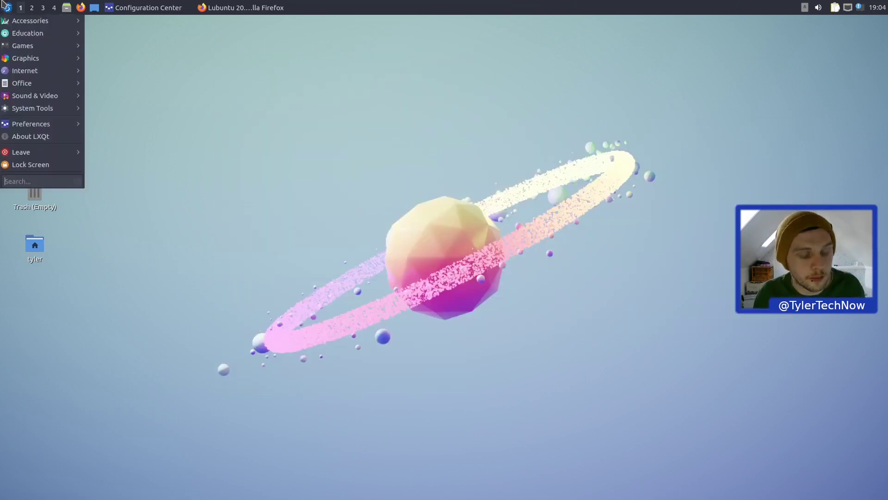
{"action": "type", "text": "com"}
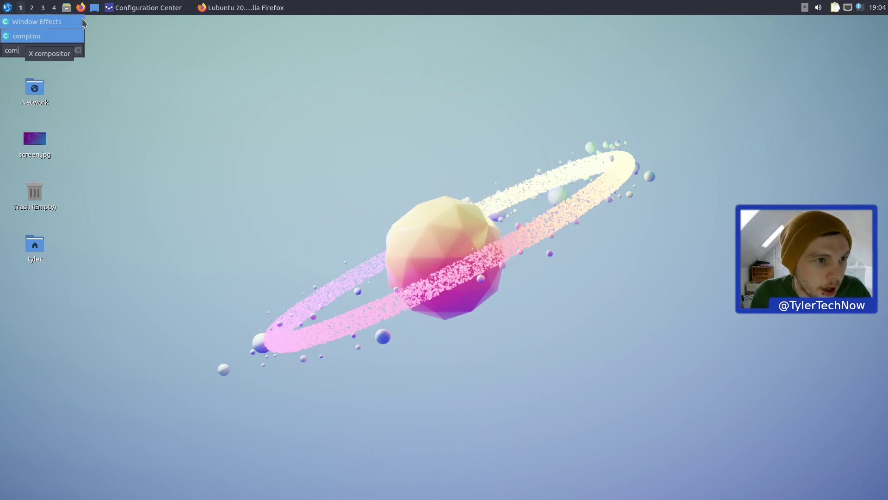
{"action": "left_click", "coordinate": [55, 37]}
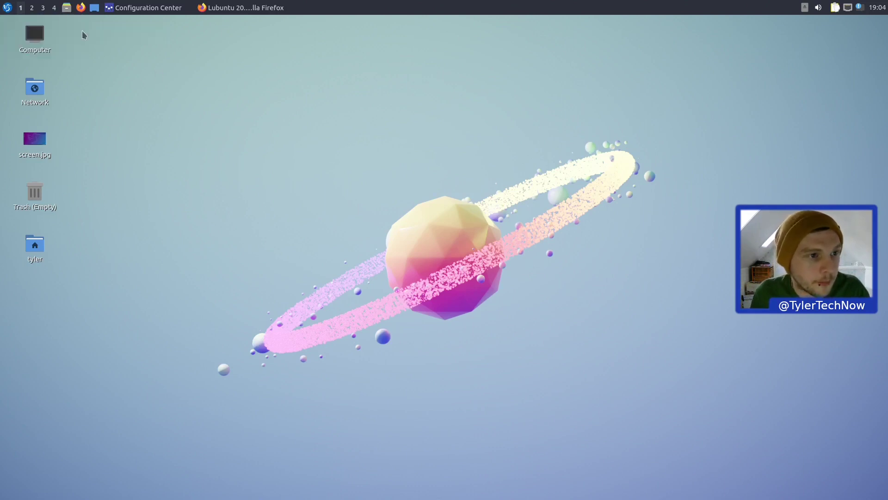
In a new Firefox window, search for "lubuntu 20.04" and view the release announcement's list of default applications.
{"action": "left_click", "coordinate": [81, 8]}
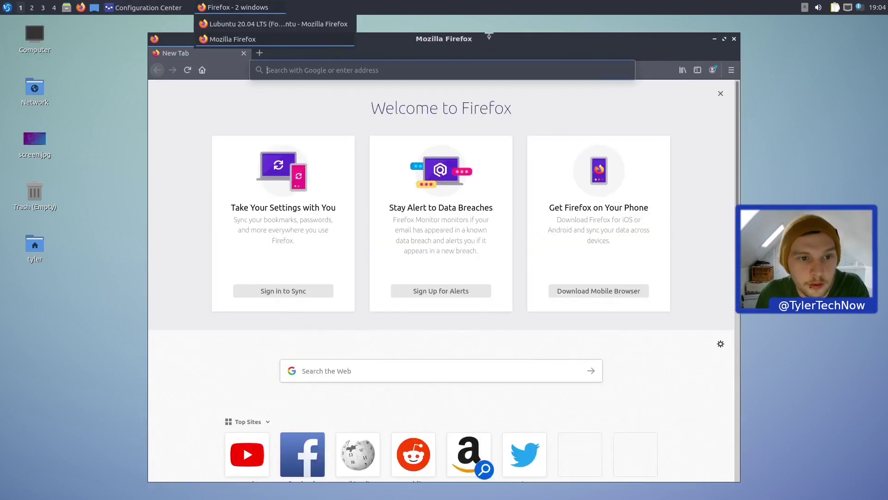
{"action": "left_click", "coordinate": [340, 69]}
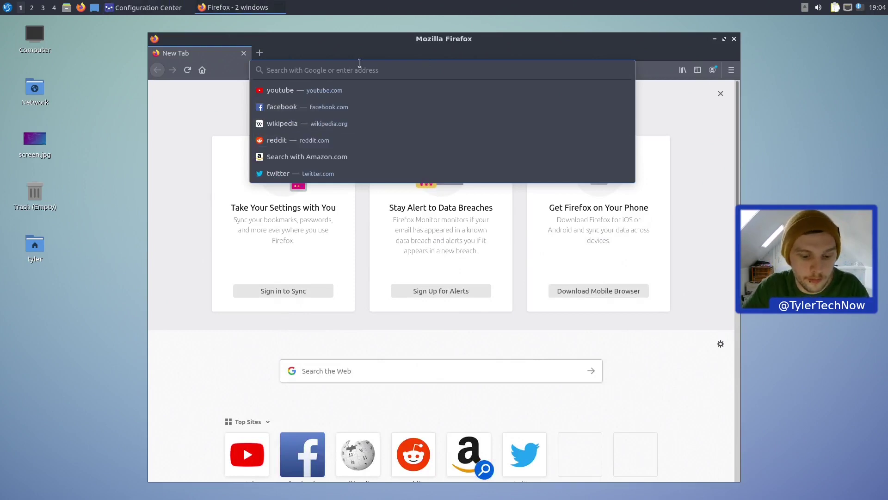
{"action": "type", "text": "untu 20.04"}
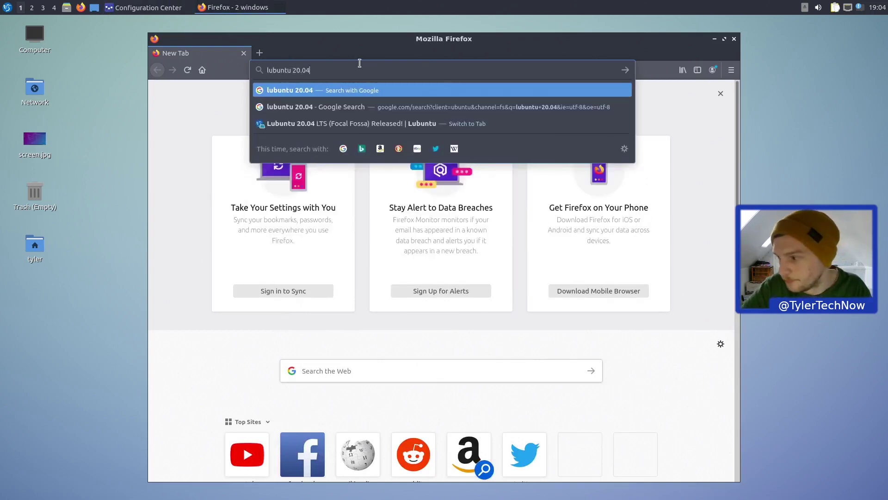
{"action": "key", "text": "Return"}
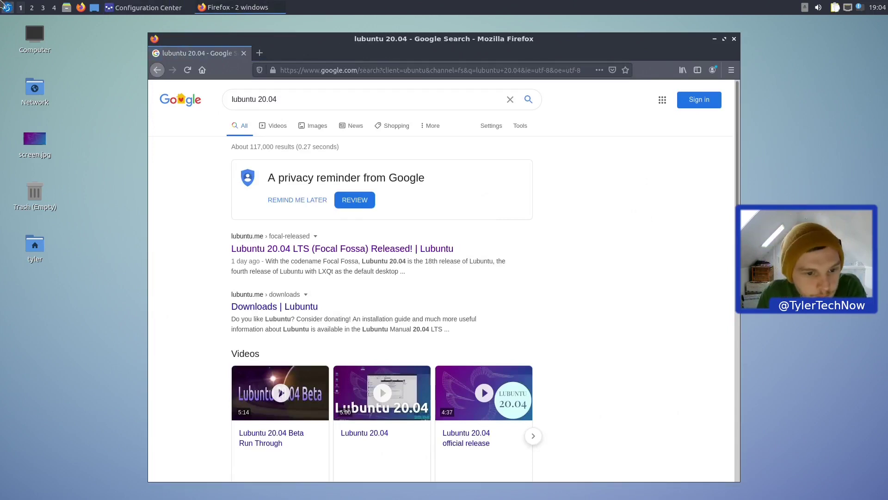
{"action": "left_click", "coordinate": [363, 249]}
{"action": "left_click_drag", "start_coordinate": [514, 39], "coordinate": [470, 35]}
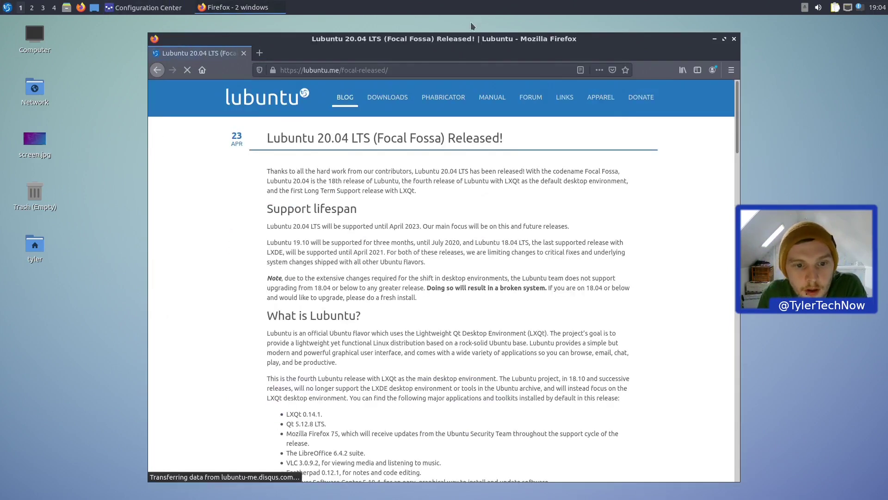
{"action": "scroll", "coordinate": [468, 325], "scroll_direction": "down", "scroll_amount": 3}
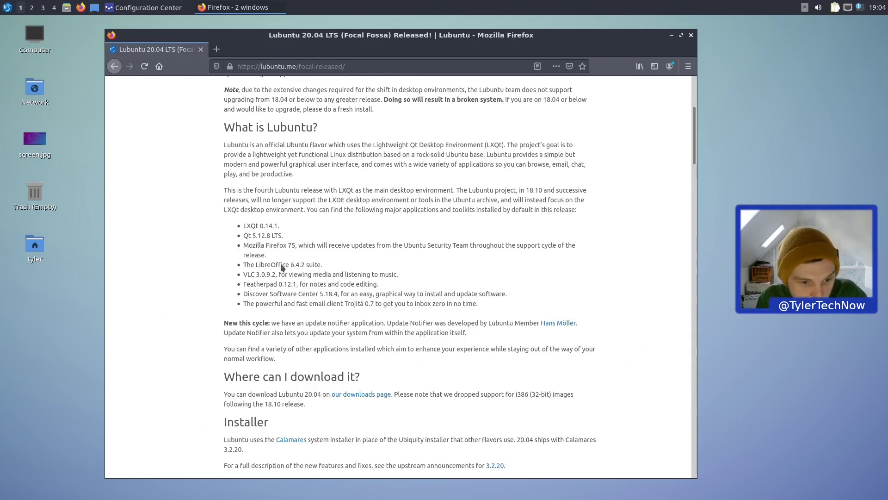
Search the installed applications for "lib", launch LibreOffice Writer, and dismiss the Tip of the Day with startup tips turned off.
{"action": "left_click", "coordinate": [6, 8]}
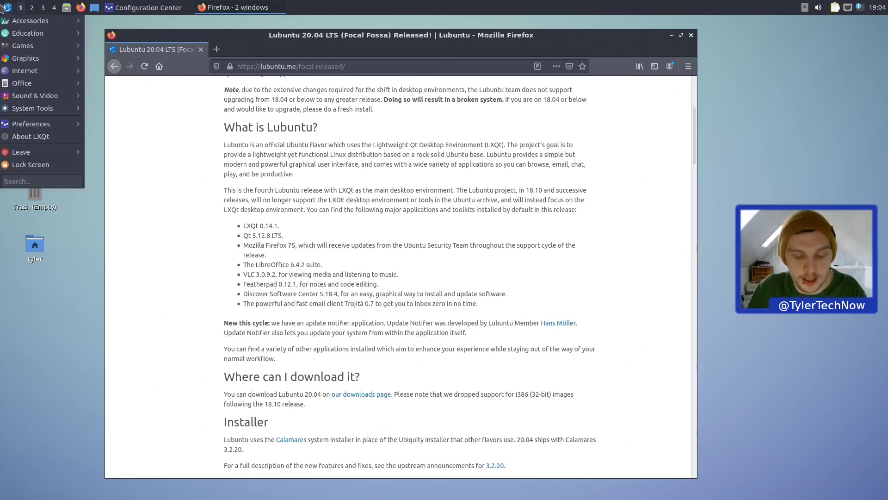
{"action": "type", "text": "lib"}
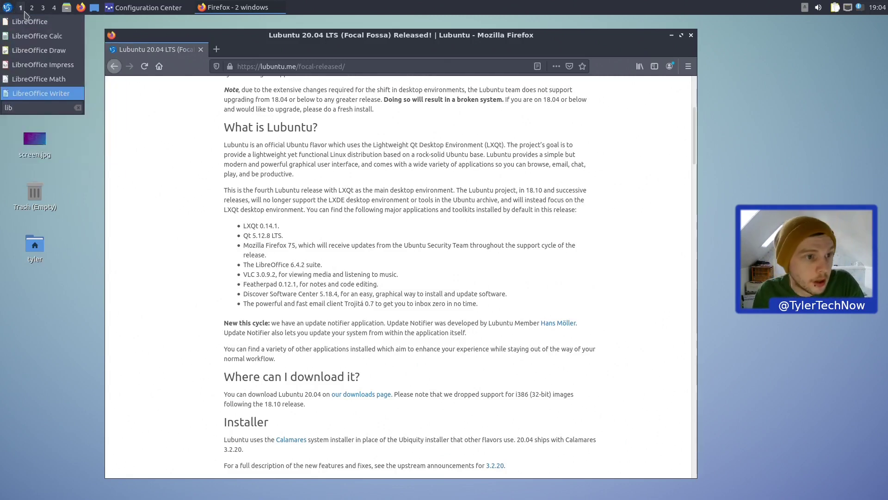
{"action": "left_click", "coordinate": [65, 95]}
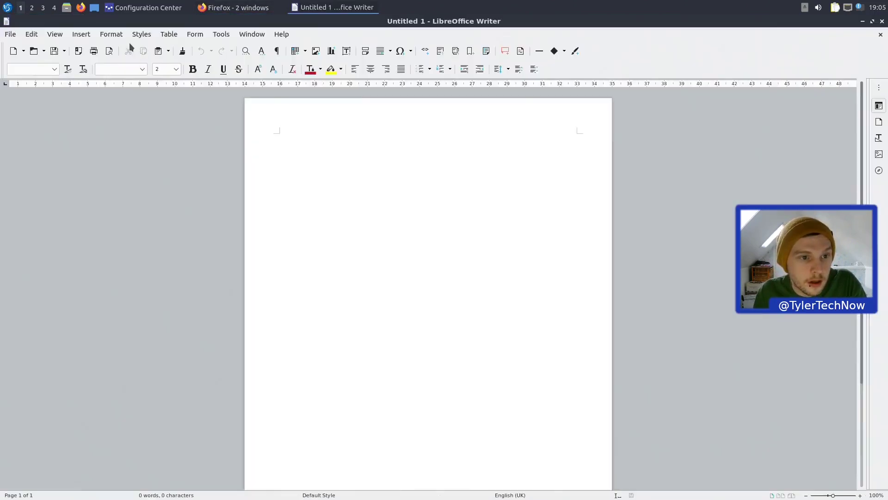
{"action": "left_click", "coordinate": [405, 320]}
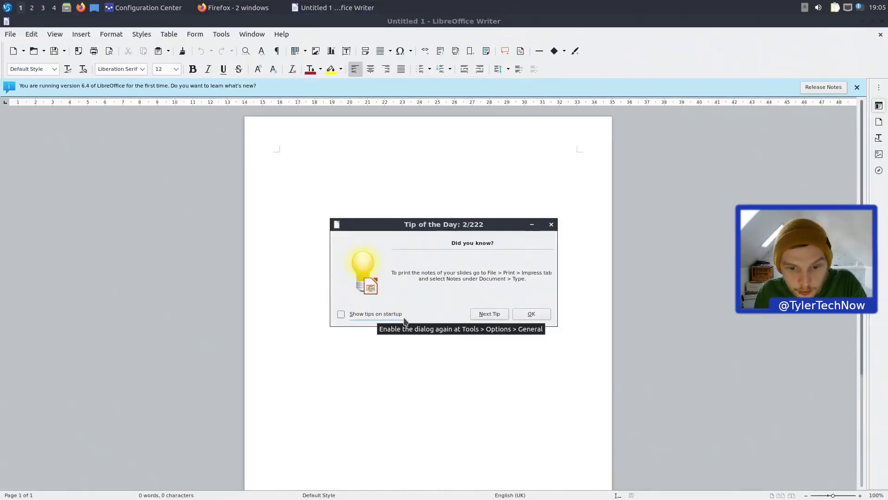
{"action": "left_click", "coordinate": [532, 314]}
View LibreOffice's version in its About window and minimise Writer.
{"action": "left_click", "coordinate": [281, 34]}
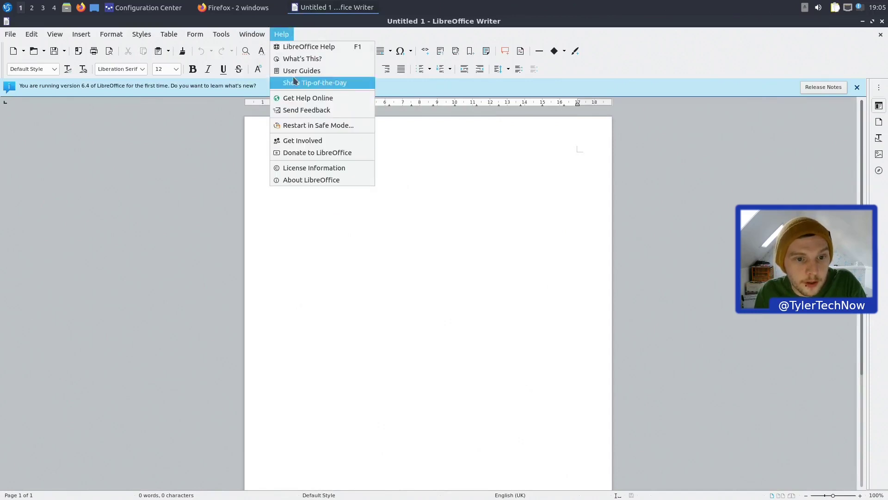
{"action": "left_click", "coordinate": [324, 182]}
{"action": "left_click_drag", "start_coordinate": [508, 208], "coordinate": [325, 177]}
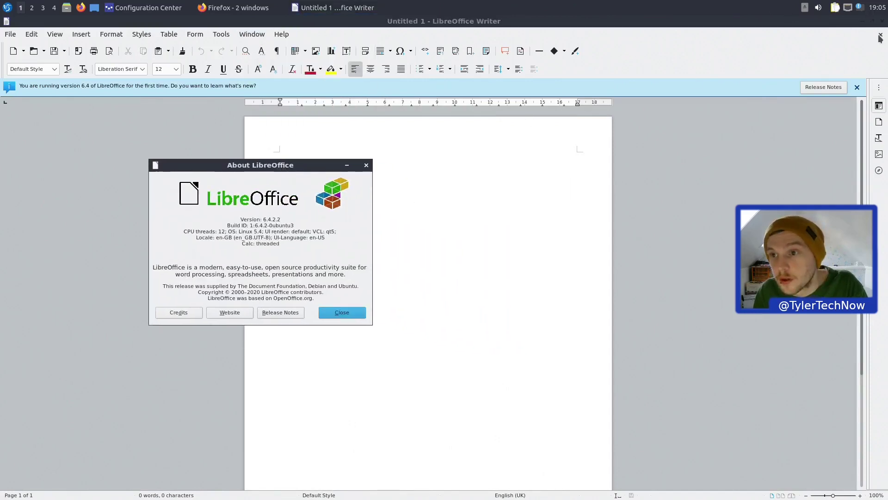
{"action": "left_click", "coordinate": [863, 22]}
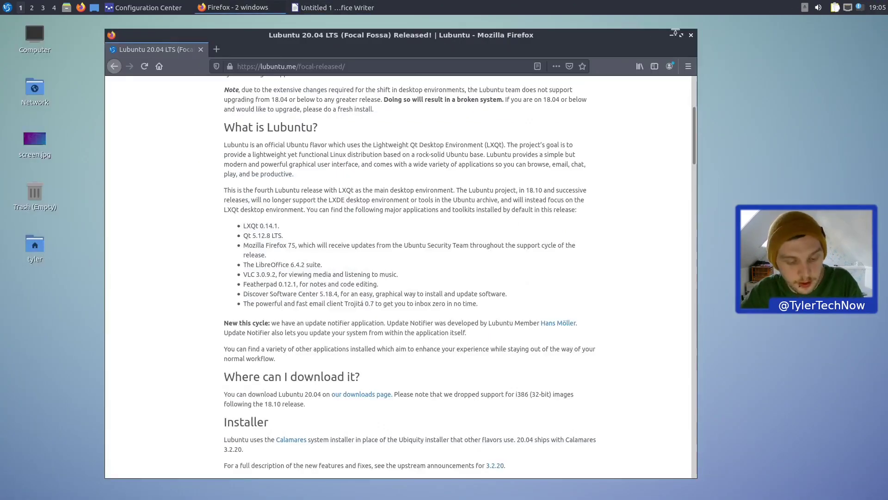
Run htop in a new terminal to check processor and memory usage, and minimise the terminal.
{"action": "key", "text": "ctrl+alt+t"}
{"action": "type", "text": "htop"}
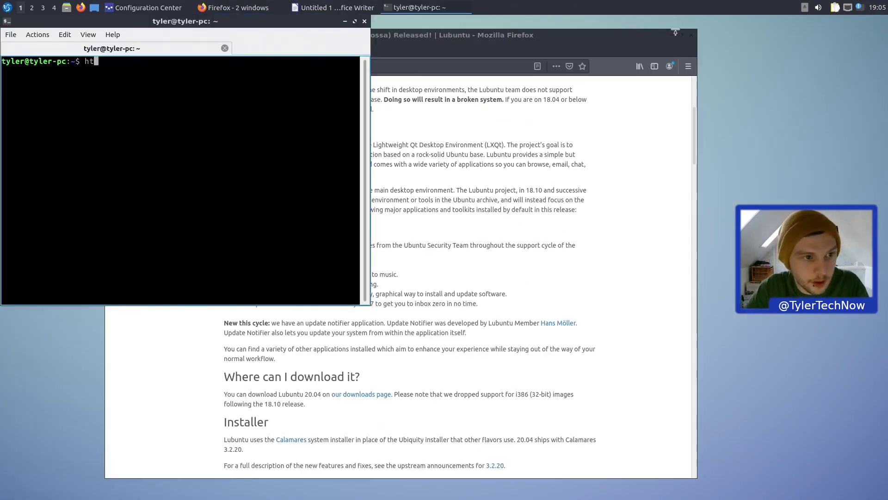
{"action": "key", "text": "Return"}
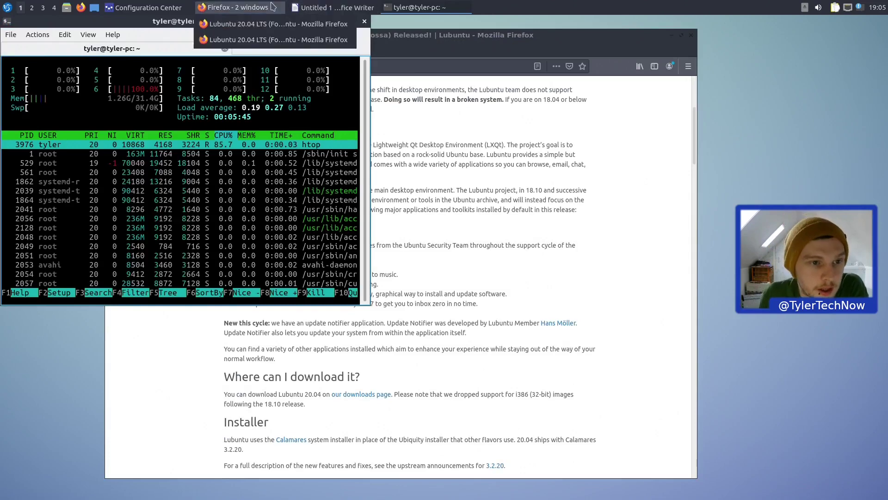
{"action": "left_click_drag", "start_coordinate": [137, 21], "coordinate": [552, 65]}
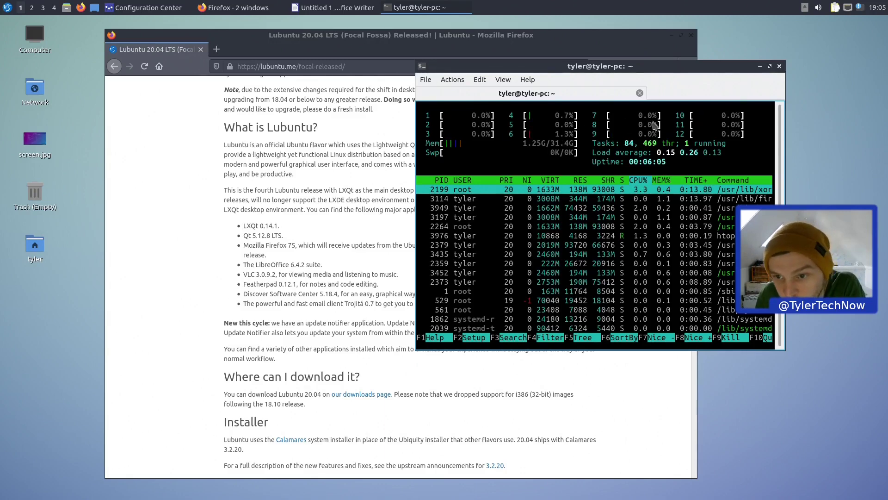
{"action": "left_click", "coordinate": [759, 67]}
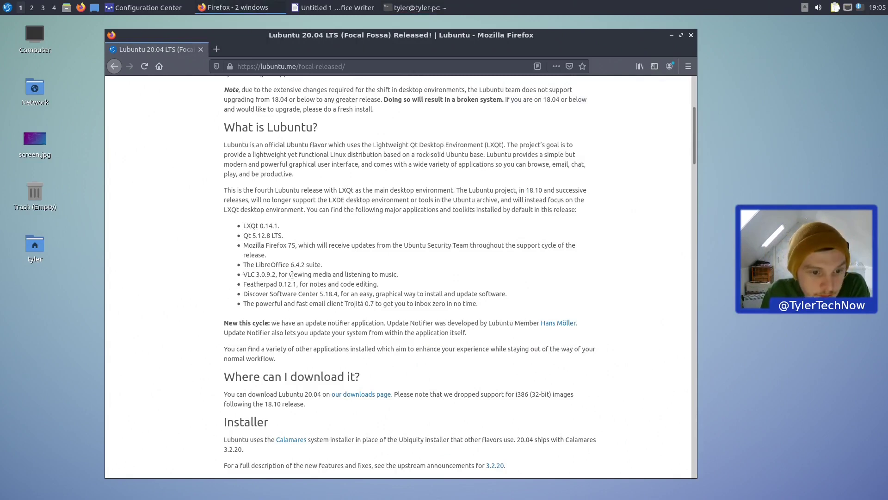
Search the installed applications for "vlc" and "media", launch VLC media player, and accept its privacy policy with metadata network access allowed.
{"action": "left_click", "coordinate": [2, 3]}
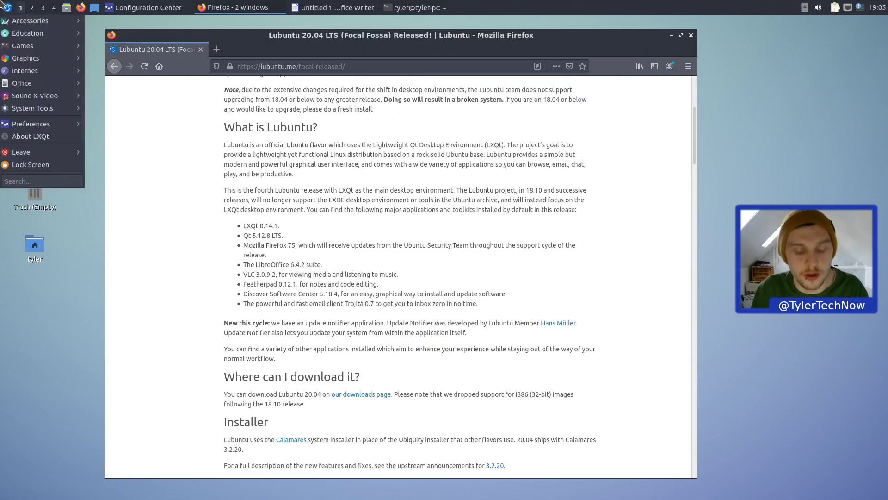
{"action": "type", "text": "vlc"}
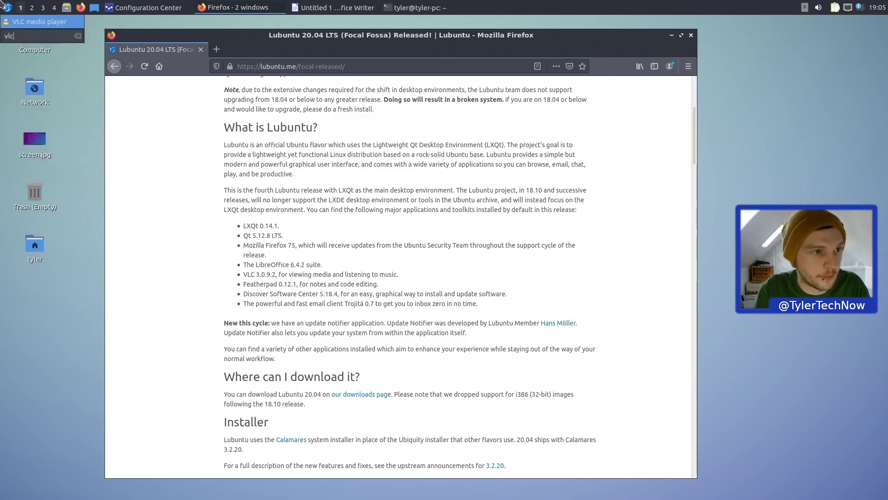
{"action": "key", "text": "BackSpace"}
{"action": "key", "text": "BackSpace"}
{"action": "key", "text": "BackSpace"}
{"action": "type", "text": "media"}
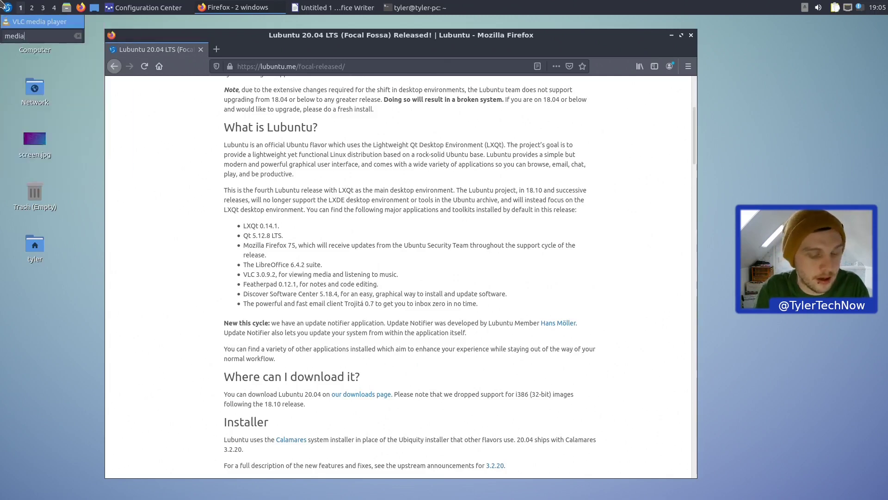
{"action": "key", "text": "Return"}
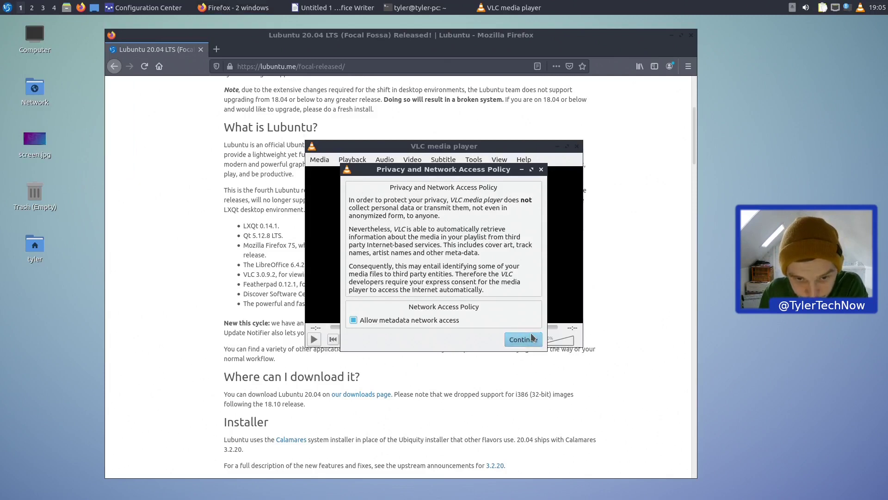
{"action": "left_click", "coordinate": [524, 339]}
View VLC's About window and switch the version line to the build details and back.
{"action": "left_click", "coordinate": [477, 161]}
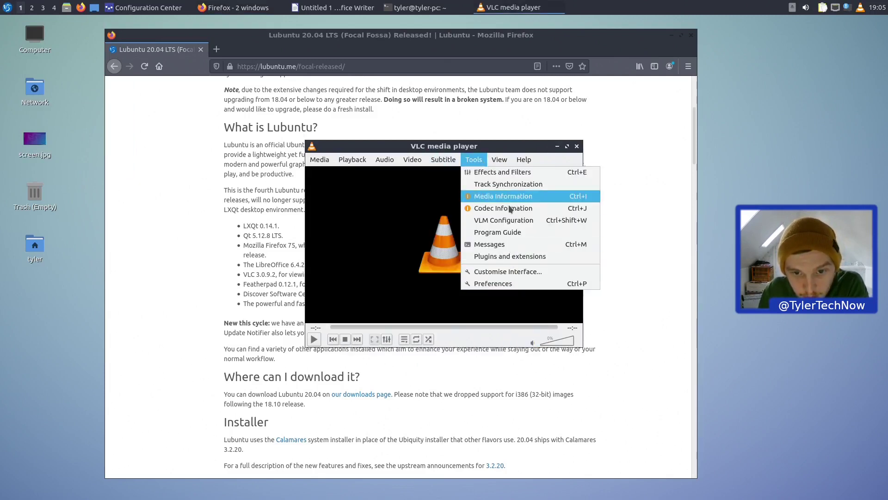
{"action": "mouse_move", "coordinate": [515, 164]}
{"action": "left_click", "coordinate": [534, 187]}
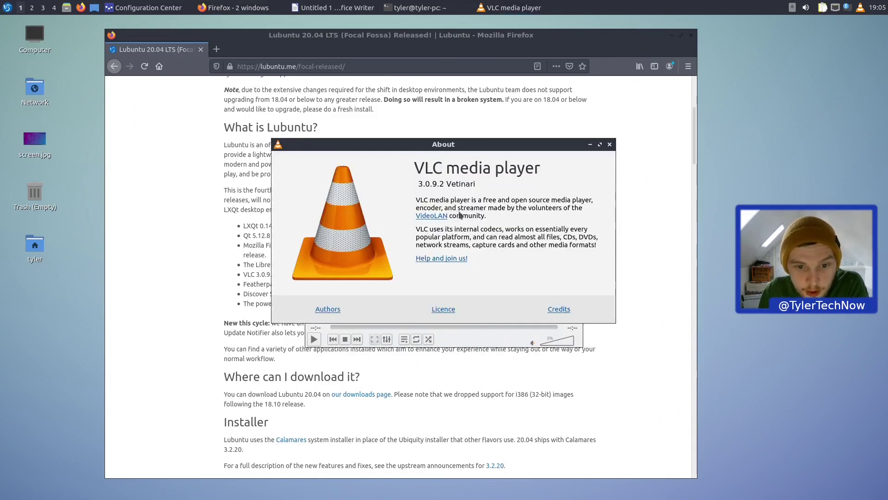
{"action": "left_click", "coordinate": [423, 185]}
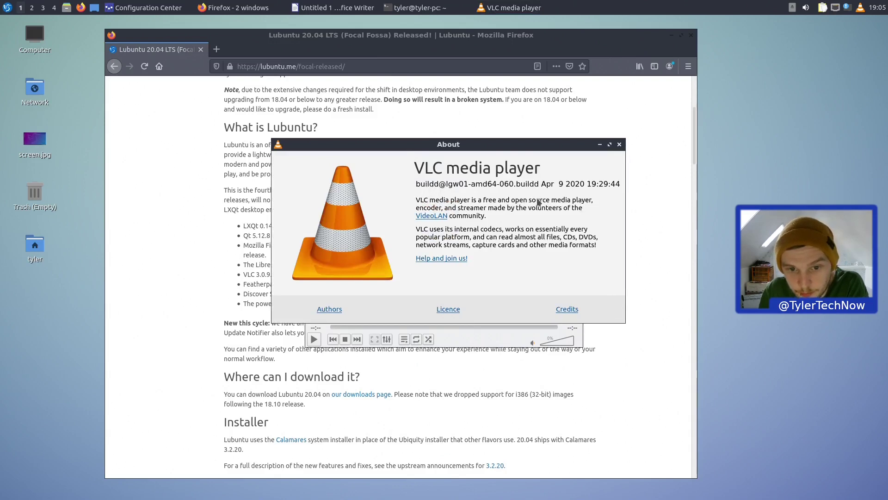
{"action": "left_click", "coordinate": [482, 185]}
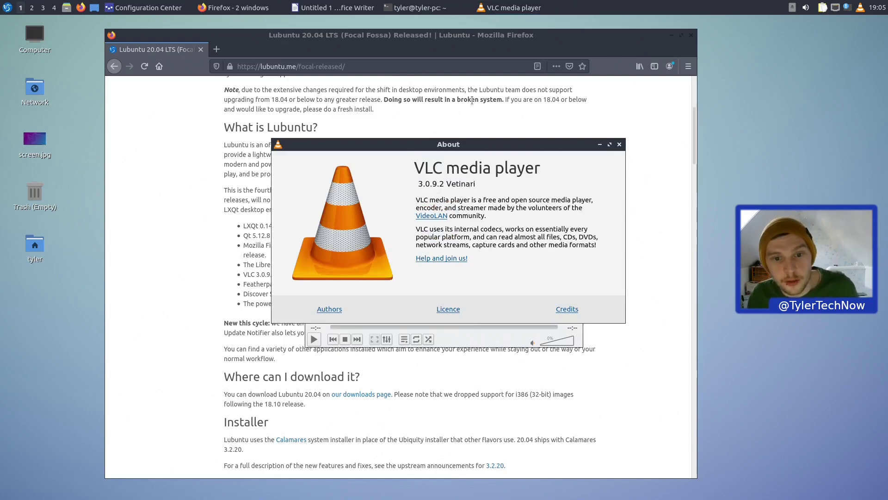
Browse the installed application categories, launch the Qtransmission Bittorrent Client, and accept the Start Local Session option.
{"action": "left_click", "coordinate": [7, 7]}
{"action": "mouse_move", "coordinate": [62, 24]}
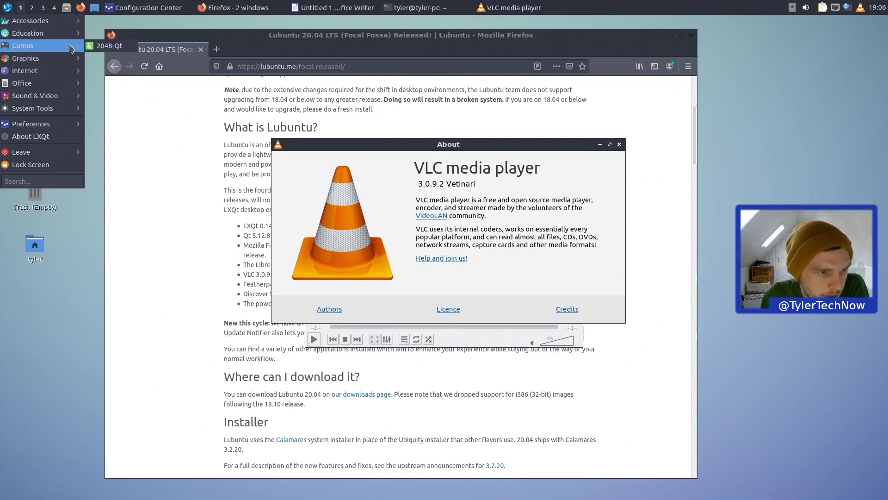
{"action": "mouse_move", "coordinate": [88, 48]}
{"action": "mouse_move", "coordinate": [42, 58]}
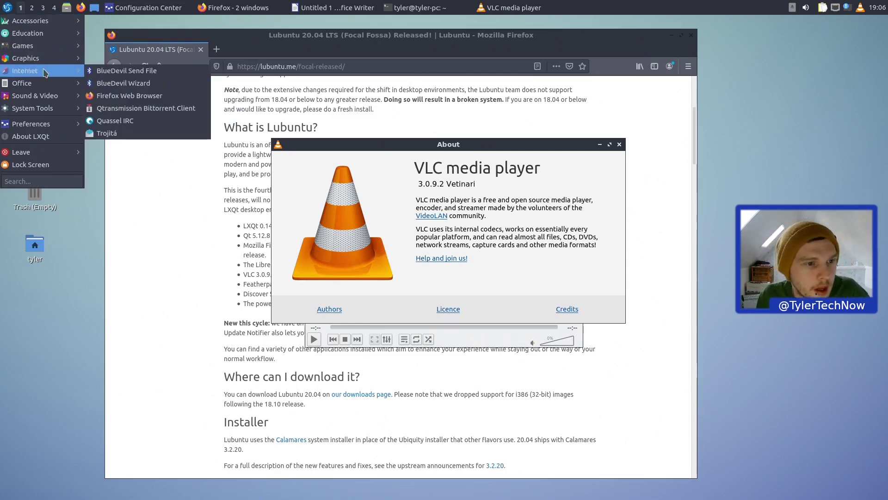
{"action": "left_click", "coordinate": [142, 109]}
{"action": "left_click", "coordinate": [132, 146]}
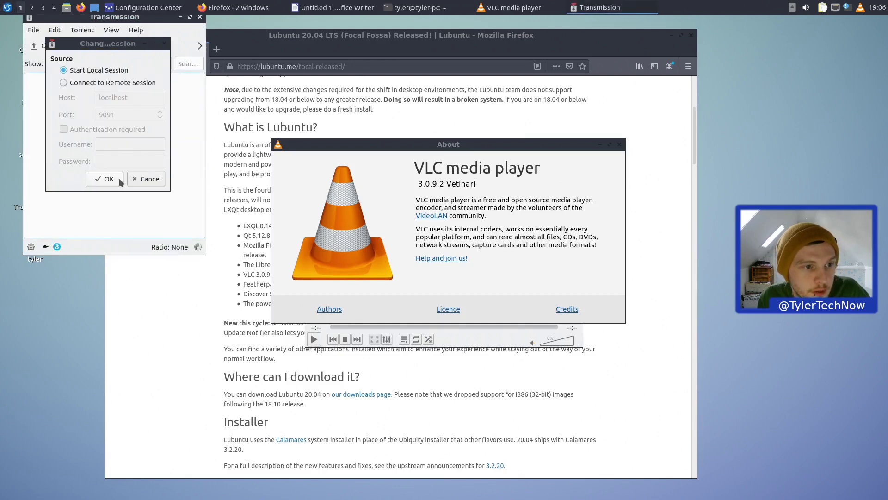
{"action": "left_click", "coordinate": [248, 186]}
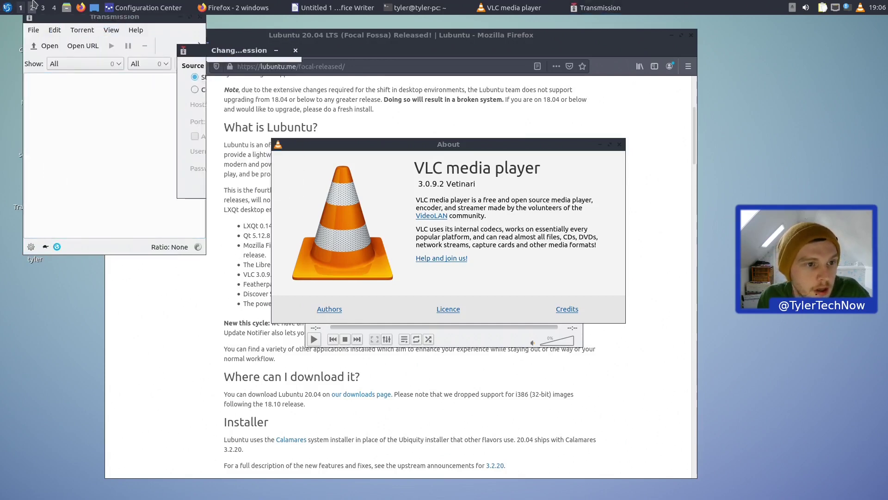
Launch the Trojitá email client and cancel its initial account settings.
{"action": "left_click", "coordinate": [4, 4]}
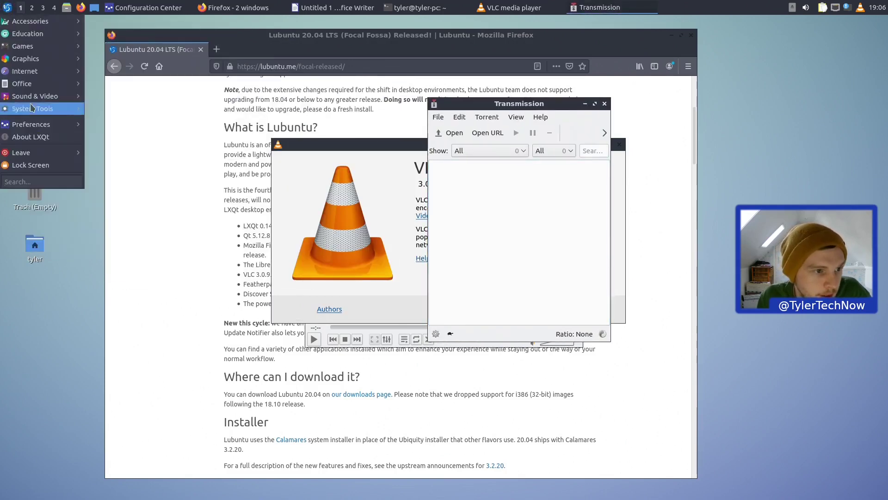
{"action": "mouse_move", "coordinate": [70, 73]}
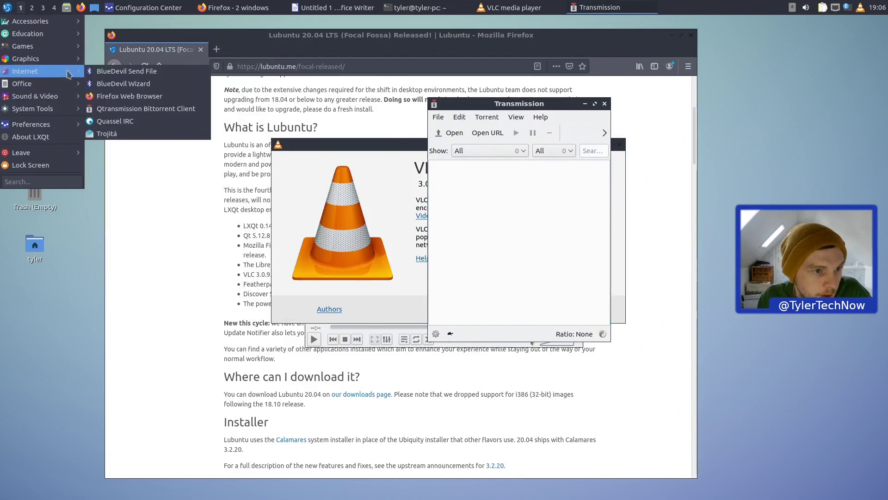
{"action": "left_click", "coordinate": [137, 134]}
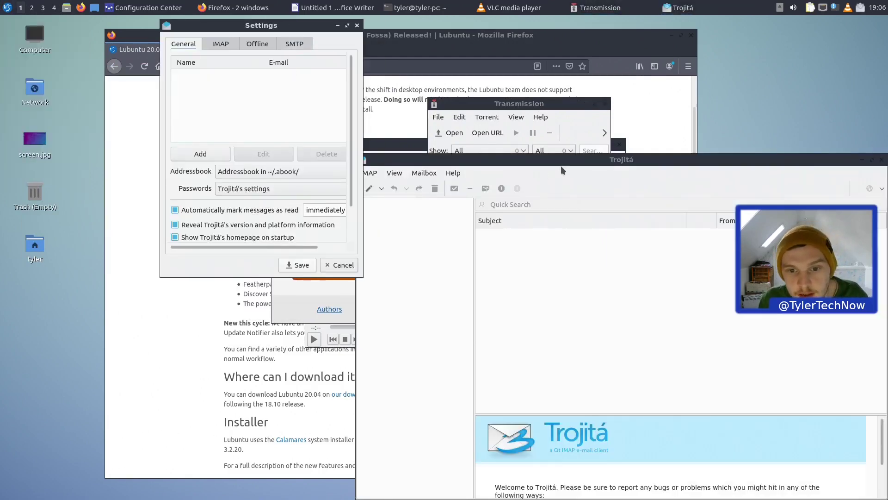
{"action": "left_click_drag", "start_coordinate": [251, 26], "coordinate": [754, 85]}
{"action": "left_click_drag", "start_coordinate": [402, 56], "coordinate": [278, 63]}
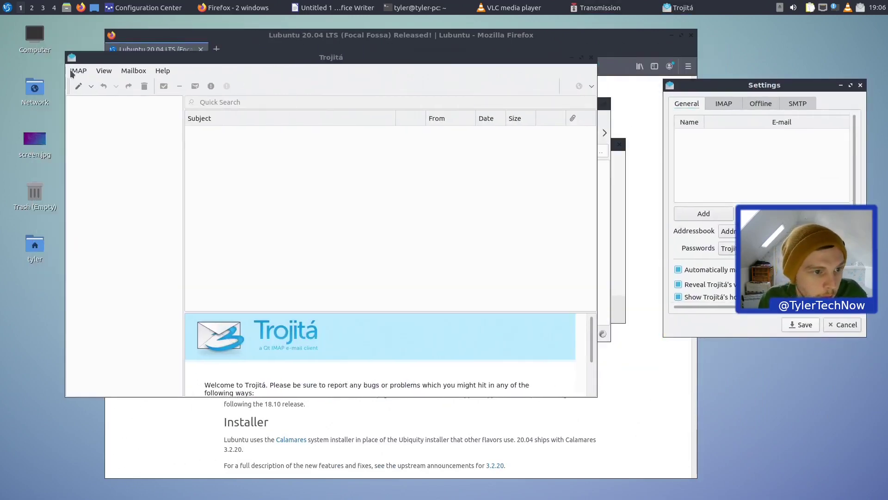
{"action": "left_click_drag", "start_coordinate": [201, 60], "coordinate": [231, 59]}
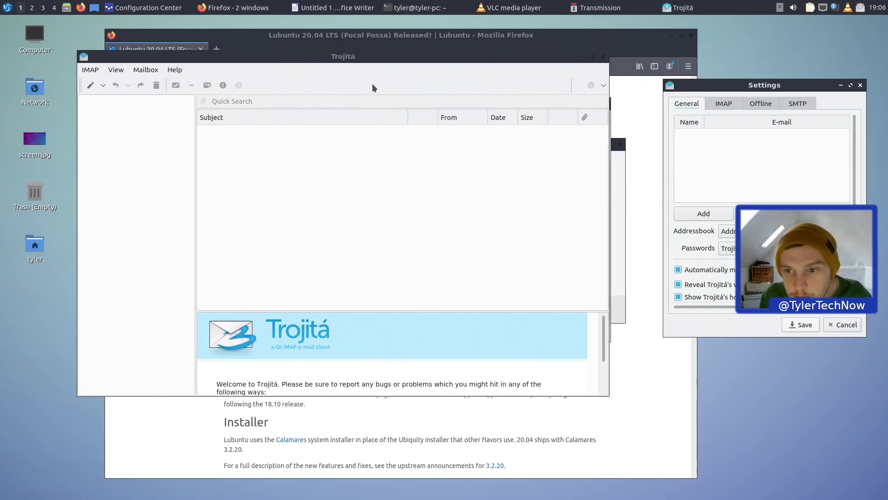
{"action": "left_click_drag", "start_coordinate": [741, 85], "coordinate": [356, 64]}
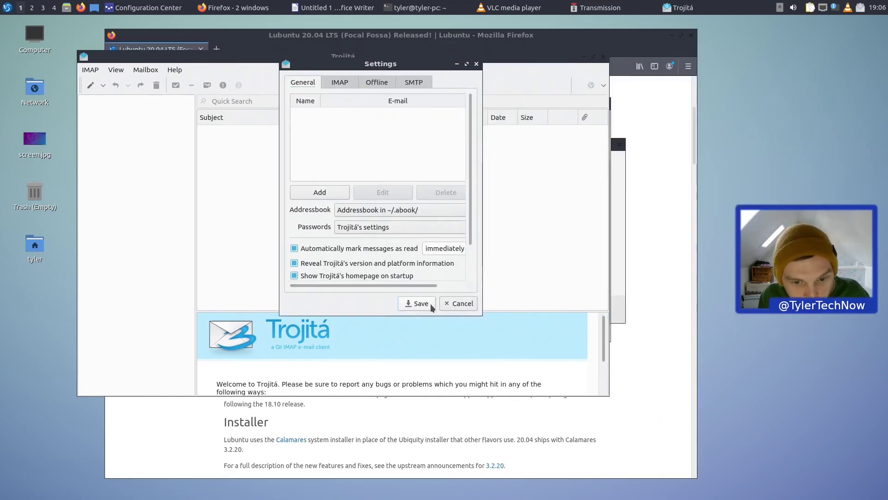
{"action": "left_click", "coordinate": [450, 301]}
{"action": "left_click", "coordinate": [428, 231]}
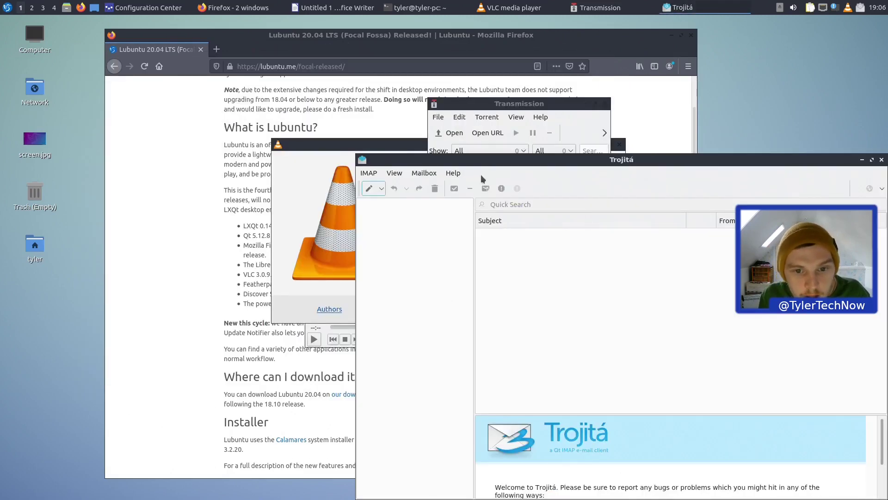
Move the Trojitá window clear of the desktop edge, narrow its mailbox pane, and view its version information.
{"action": "left_click_drag", "start_coordinate": [482, 174], "coordinate": [262, 98]}
{"action": "left_click_drag", "start_coordinate": [255, 160], "coordinate": [229, 164]}
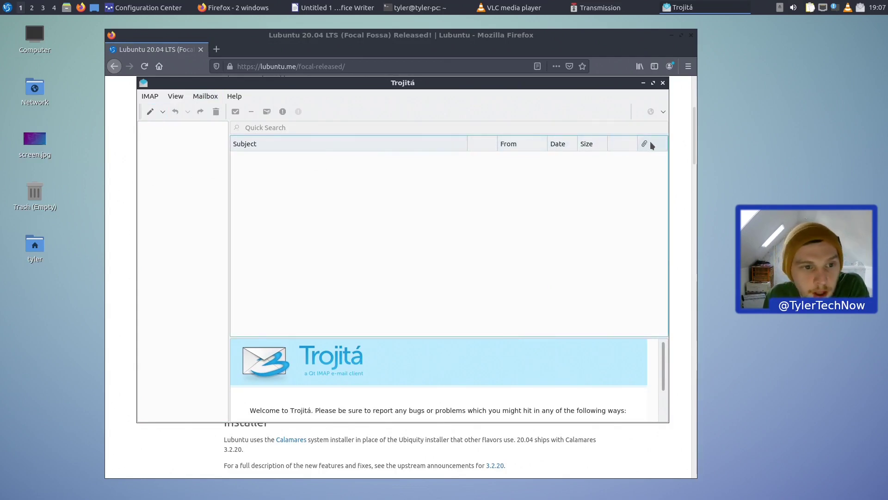
{"action": "left_click", "coordinate": [234, 96]}
{"action": "left_click", "coordinate": [242, 122]}
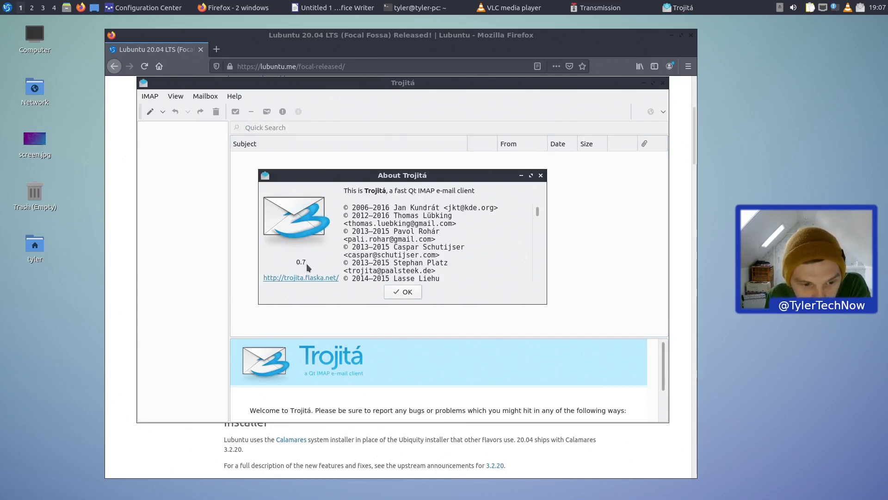
Return to the Lubuntu release announcement in Firefox and highlight Trojitá in the list of default applications.
{"action": "left_click", "coordinate": [123, 124]}
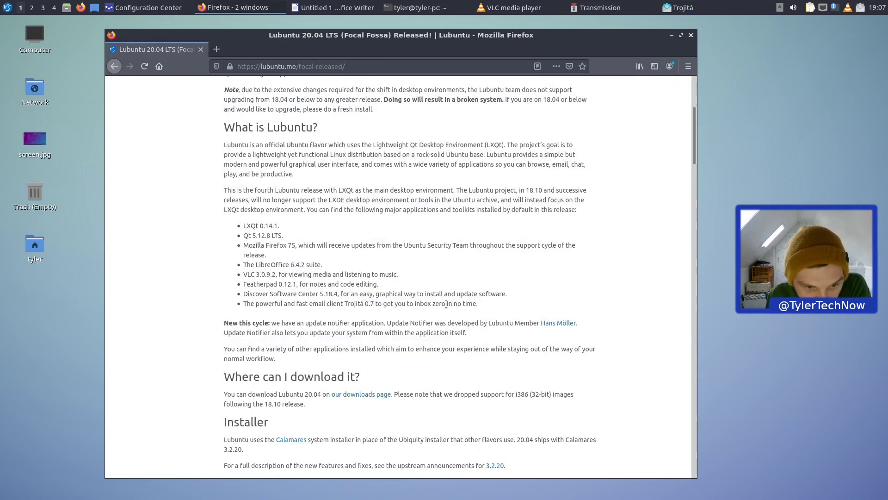
{"action": "scroll", "coordinate": [326, 314], "scroll_direction": "down", "scroll_amount": 3}
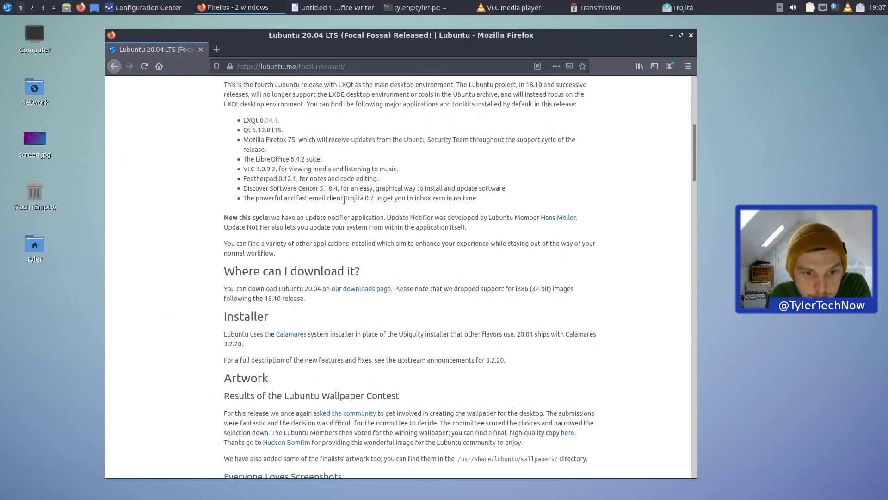
{"action": "left_click_drag", "start_coordinate": [344, 199], "coordinate": [369, 200]}
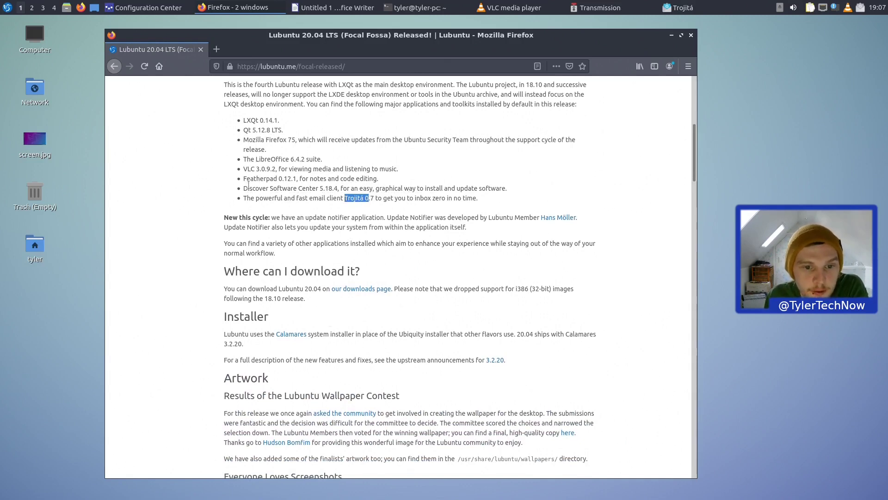
Highlight Discover Software Center in the release announcement's list of default applications.
{"action": "left_click_drag", "start_coordinate": [244, 188], "coordinate": [334, 188]}
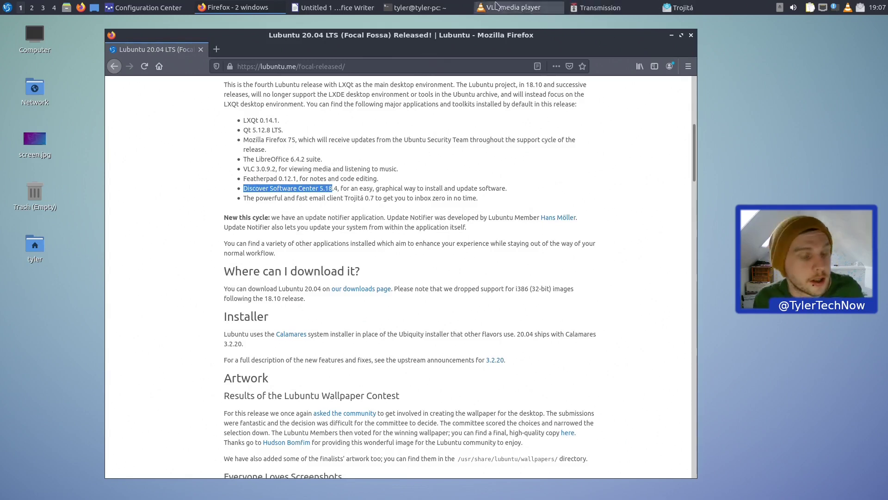
{"action": "key", "text": "super"}
{"action": "type", "text": "sofyt"}
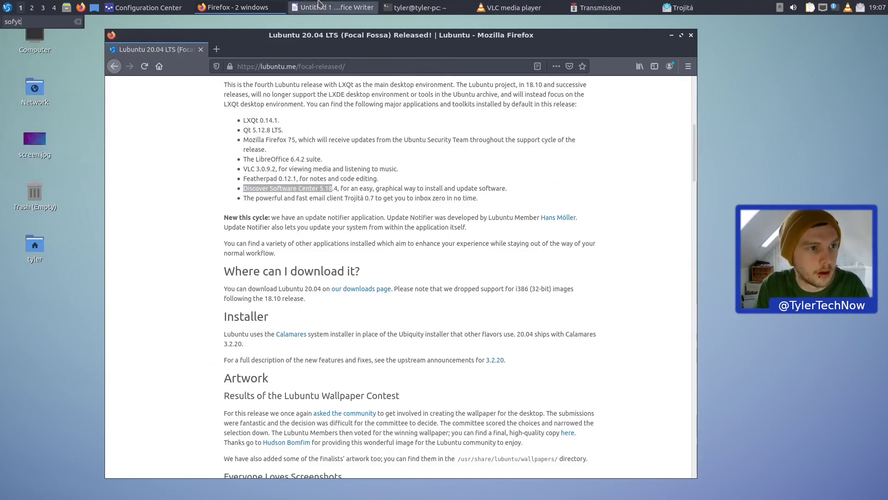
{"action": "key", "text": "BackSpace"}
{"action": "key", "text": "BackSpace"}
{"action": "key", "text": "Return"}
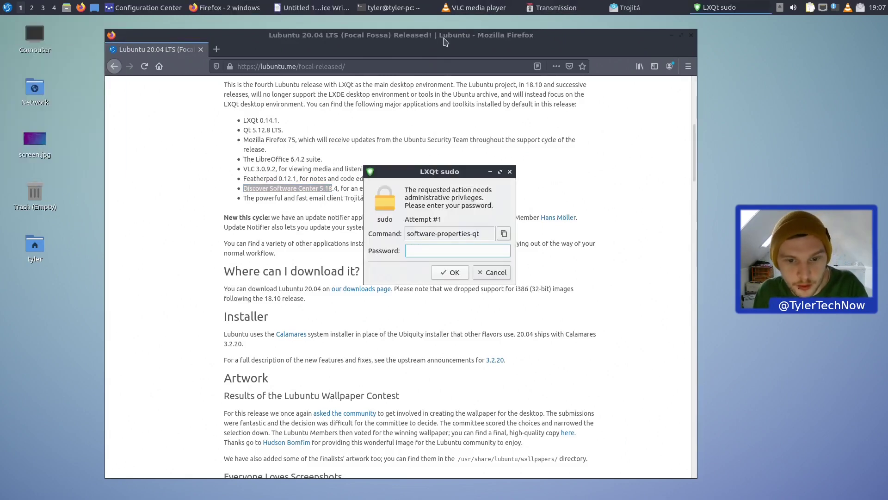
{"action": "left_click", "coordinate": [496, 272]}
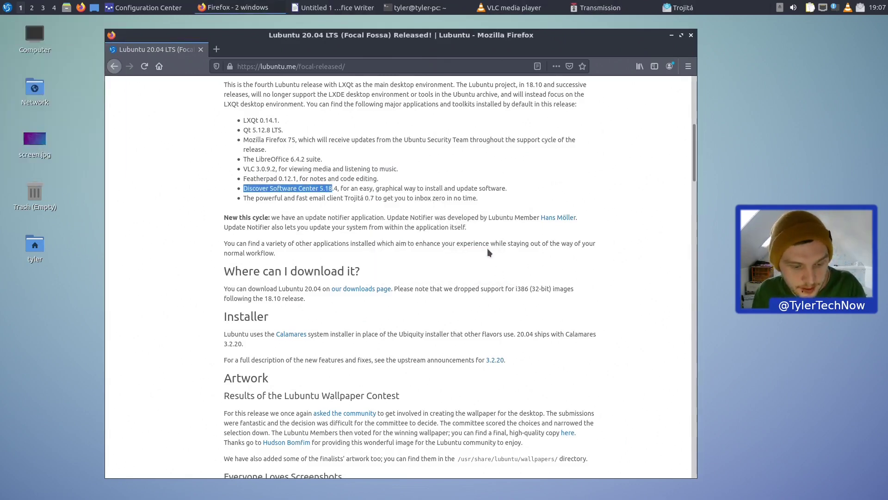
Launch the Discover software center, enlarge its window, and move it clear of the release announcement's application list.
{"action": "key", "text": "super"}
{"action": "key", "text": "Escape"}
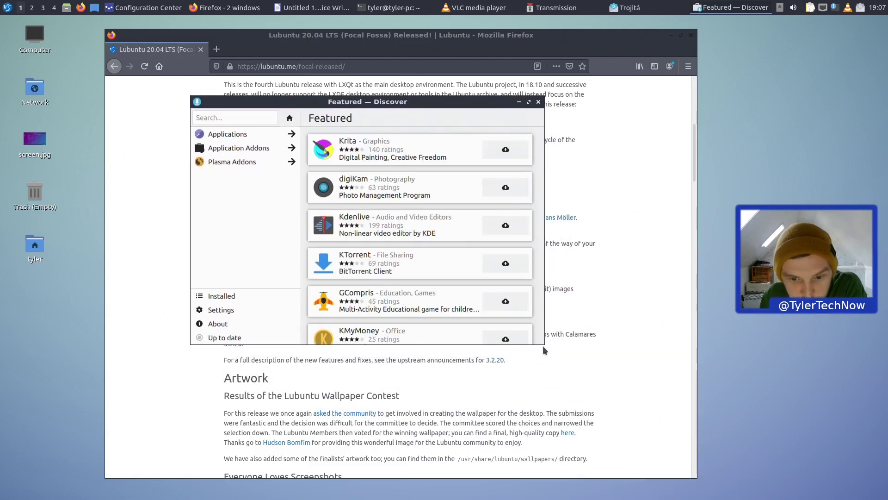
{"action": "left_click_drag", "start_coordinate": [546, 347], "coordinate": [637, 406]}
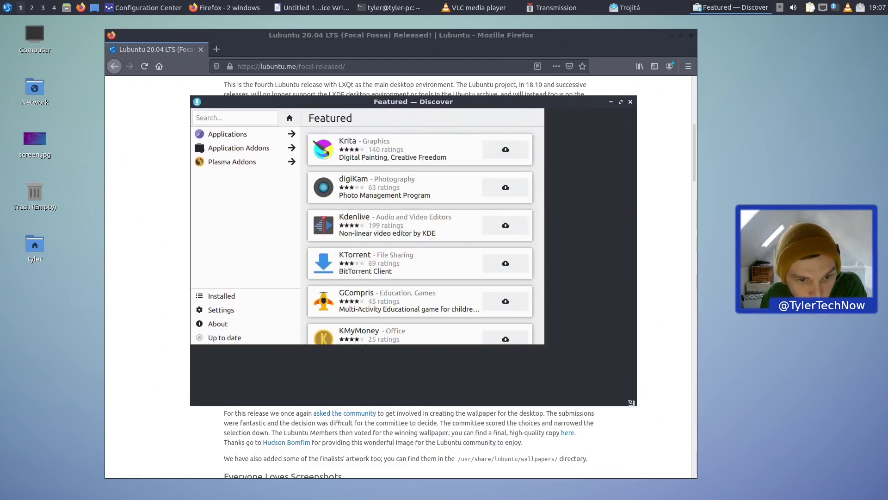
{"action": "left_click_drag", "start_coordinate": [423, 103], "coordinate": [557, 120]}
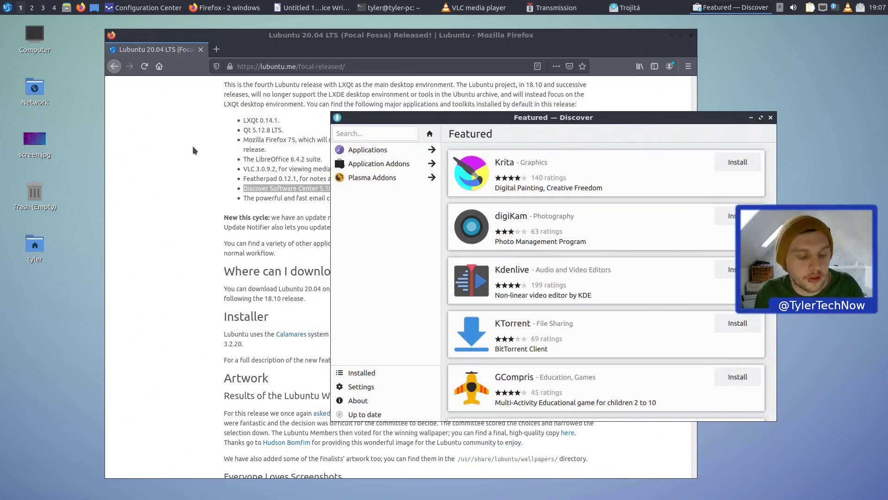
Open a new terminal and list the installed snap packages with snap list.
{"action": "left_click", "coordinate": [194, 149]}
{"action": "key", "text": "ctrl+alt+t"}
{"action": "type", "text": "snap"}
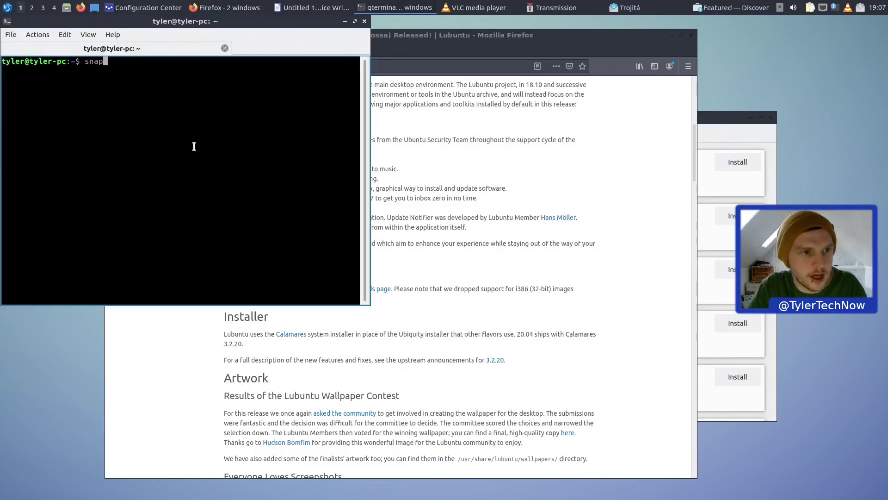
{"action": "type", "text": " lisy"}
{"action": "key", "text": "Return"}
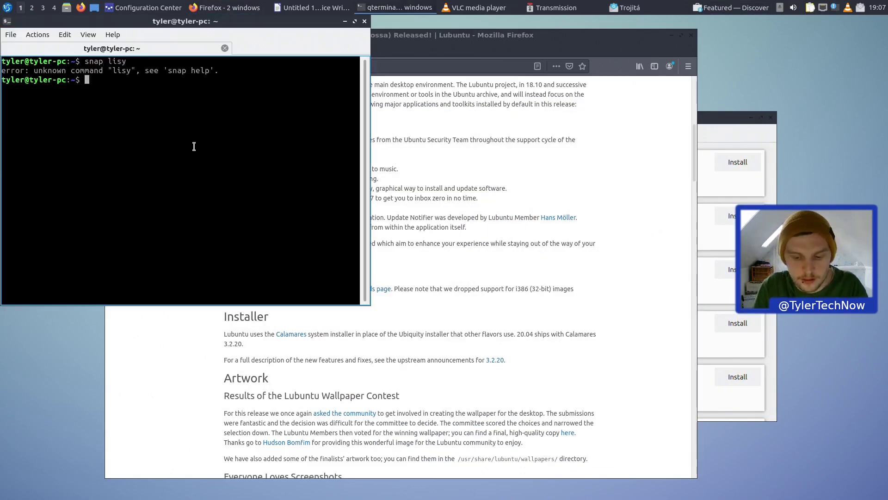
{"action": "key", "text": "Up"}
{"action": "key", "text": "BackSpace"}
{"action": "type", "text": "t"}
{"action": "key", "text": "Return"}
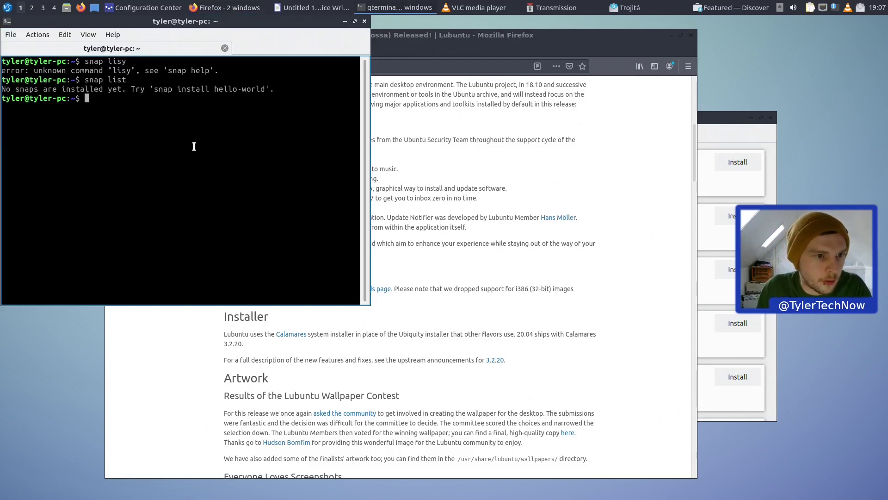
Run flatpak in the terminal to check its availability, and place the terminal over the release announcement.
{"action": "type", "text": "flatpak"}
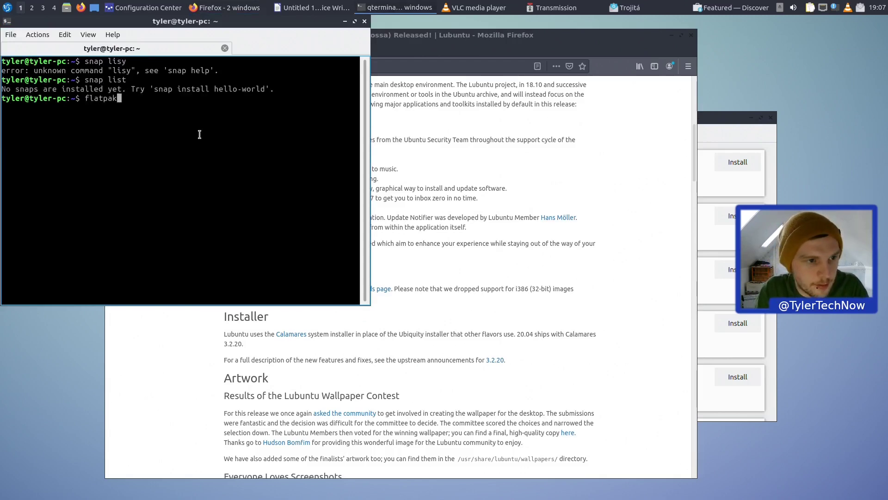
{"action": "key", "text": "Return"}
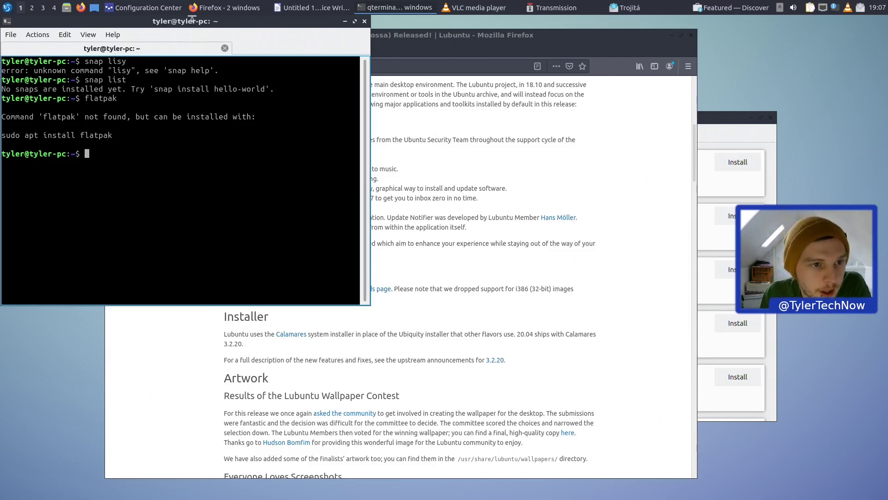
{"action": "left_click_drag", "start_coordinate": [192, 20], "coordinate": [493, 95]}
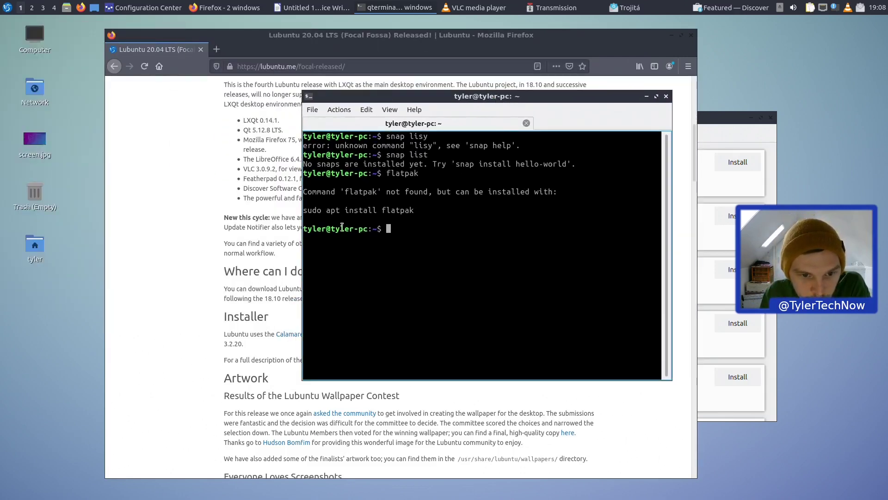
{"action": "triple_click", "coordinate": [438, 211]}
{"action": "left_click", "coordinate": [415, 208]}
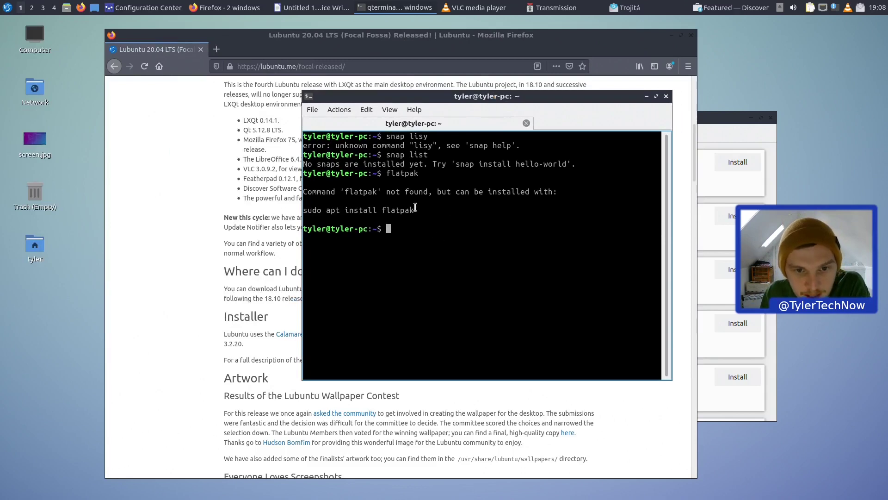
{"action": "left_click_drag", "start_coordinate": [460, 102], "coordinate": [366, 124]}
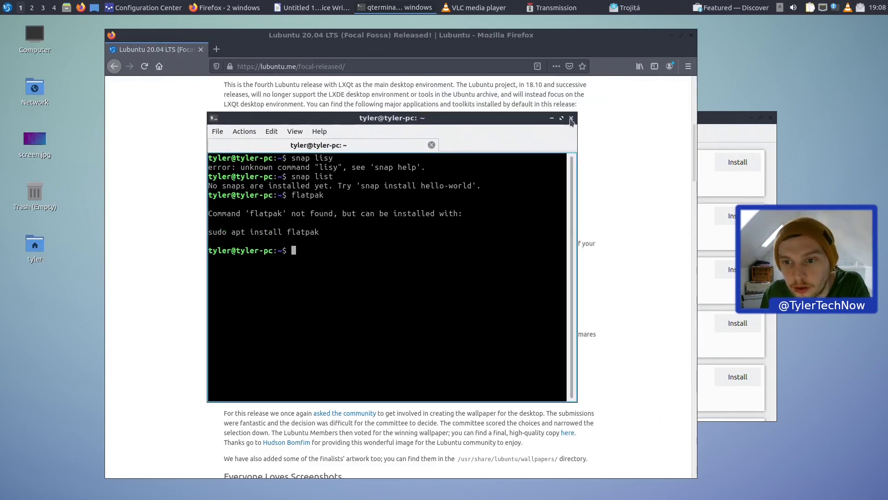
{"action": "left_click", "coordinate": [572, 119]}
{"action": "left_click", "coordinate": [420, 262]}
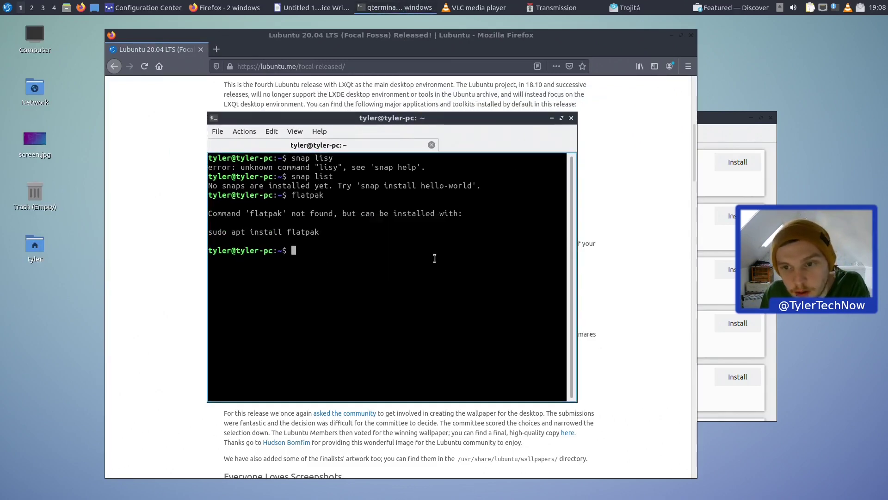
Search for kdenlive in Discover and view the package details of the Kdenlive entry under Audio and Video Editors.
{"action": "left_click_drag", "start_coordinate": [722, 117], "coordinate": [540, 102]}
{"action": "left_click", "coordinate": [211, 118]}
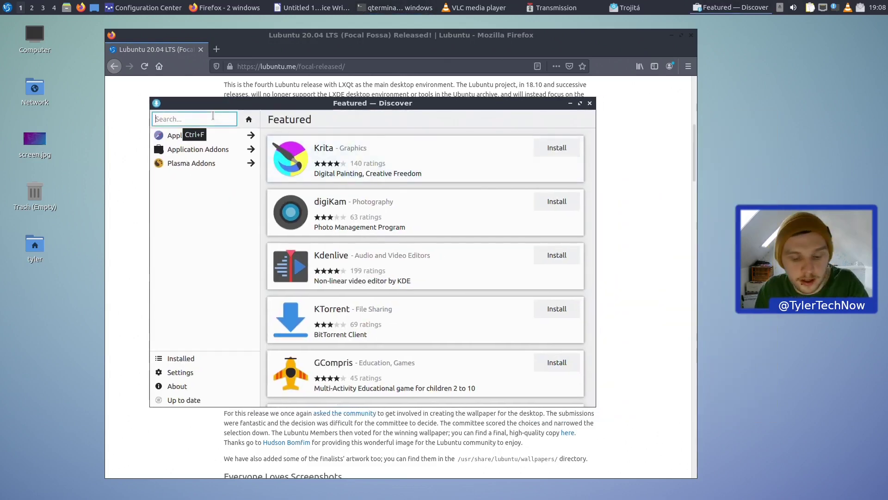
{"action": "type", "text": "kdenlive"}
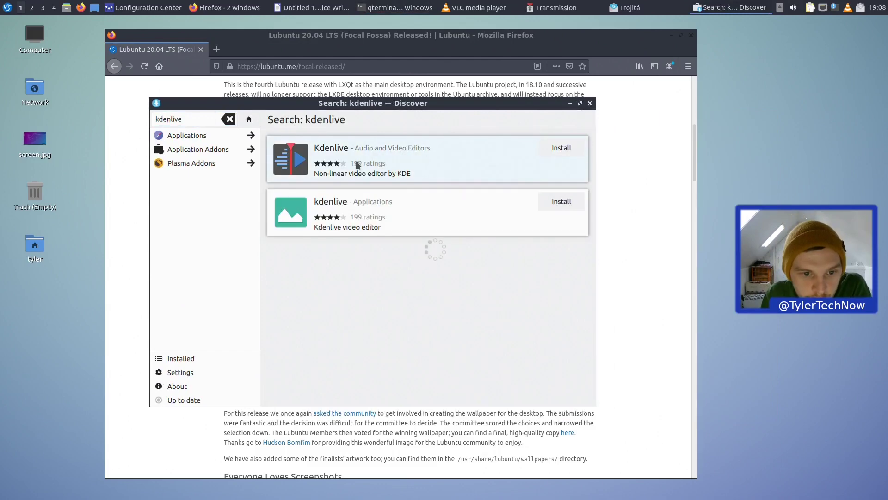
{"action": "left_click", "coordinate": [386, 157]}
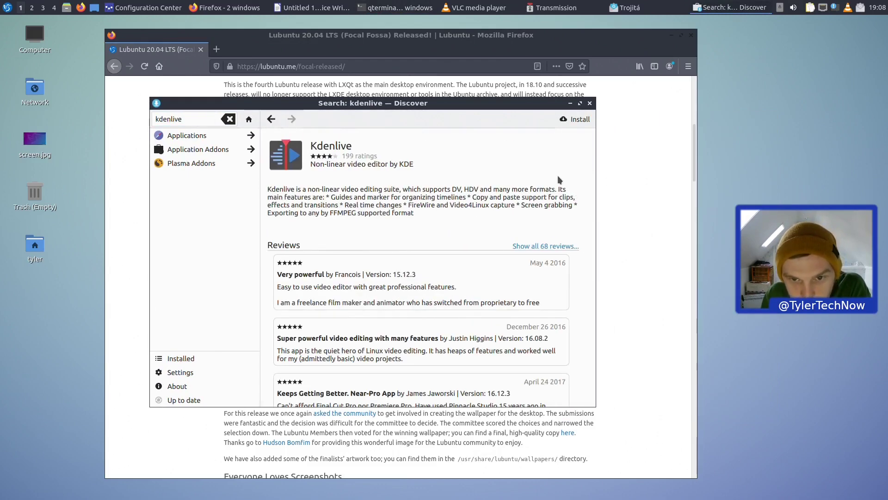
{"action": "scroll", "coordinate": [509, 231], "scroll_direction": "down", "scroll_amount": 4}
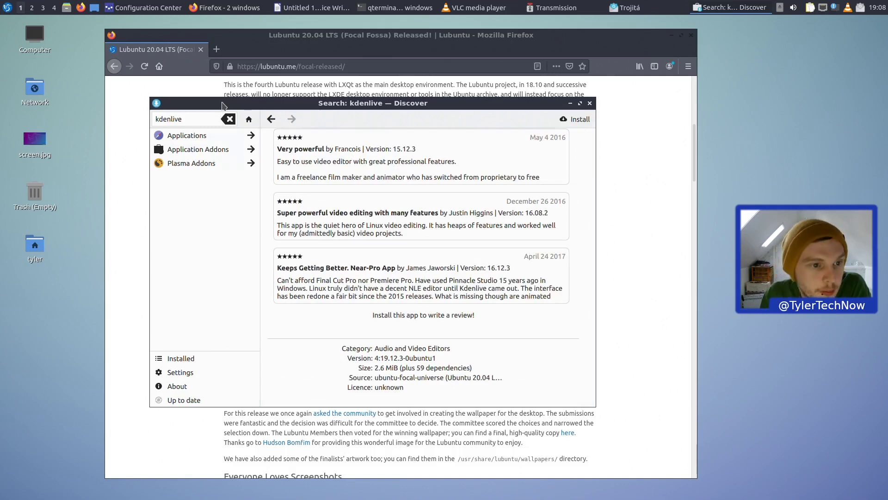
Clear the Discover search, search for kden, and view the first Kdenlive entry's version and source details.
{"action": "left_click", "coordinate": [228, 119]}
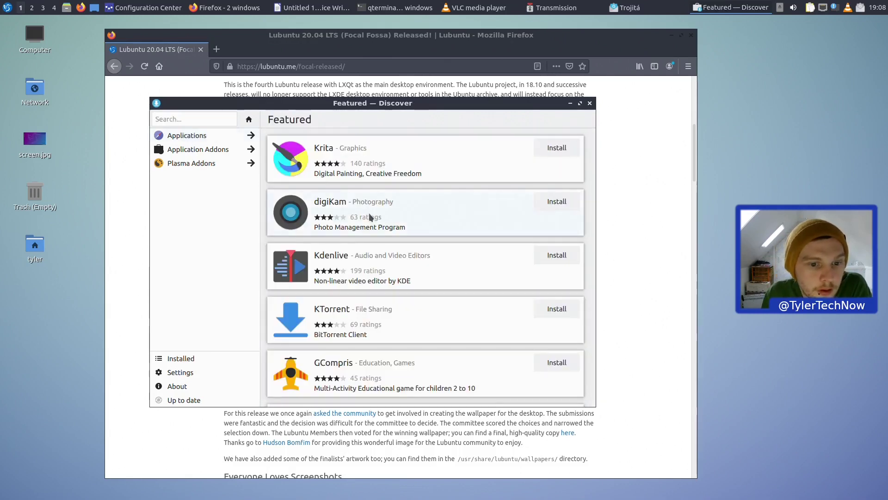
{"action": "left_click", "coordinate": [210, 121]}
{"action": "type", "text": "kden"}
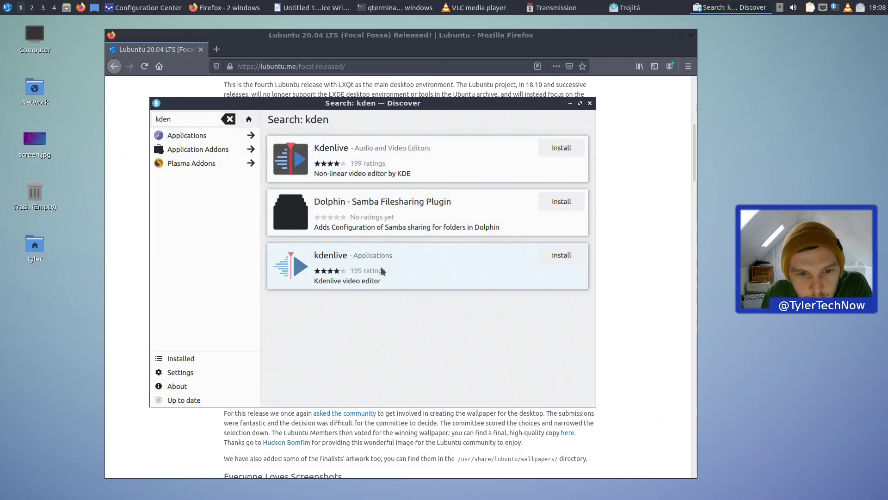
{"action": "left_click", "coordinate": [366, 164]}
{"action": "scroll", "coordinate": [430, 301], "scroll_direction": "down", "scroll_amount": 10}
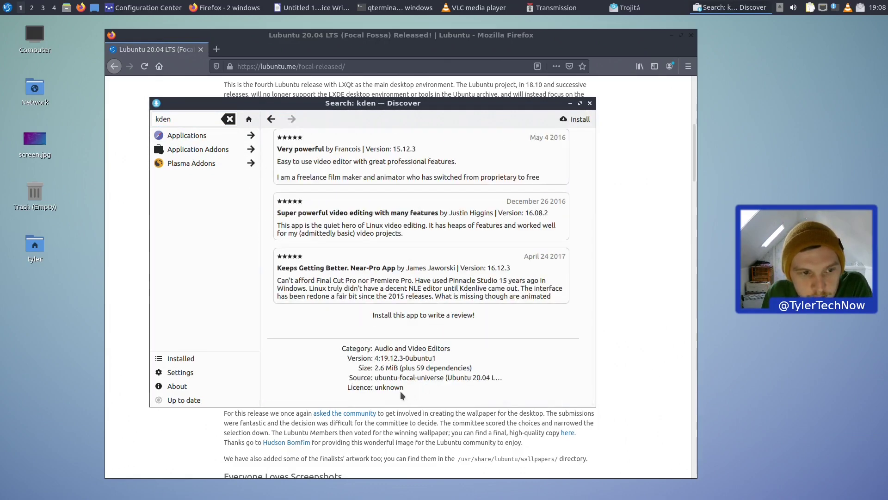
Return to the kden search results and view the version and source of the kdenlive entry under Applications.
{"action": "left_click", "coordinate": [272, 119]}
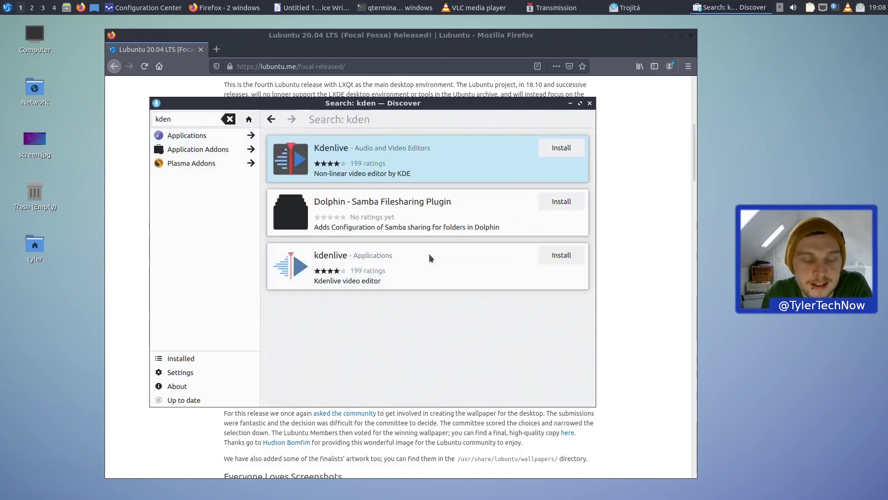
{"action": "left_click", "coordinate": [430, 258]}
{"action": "scroll", "coordinate": [463, 324], "scroll_direction": "down", "scroll_amount": 10}
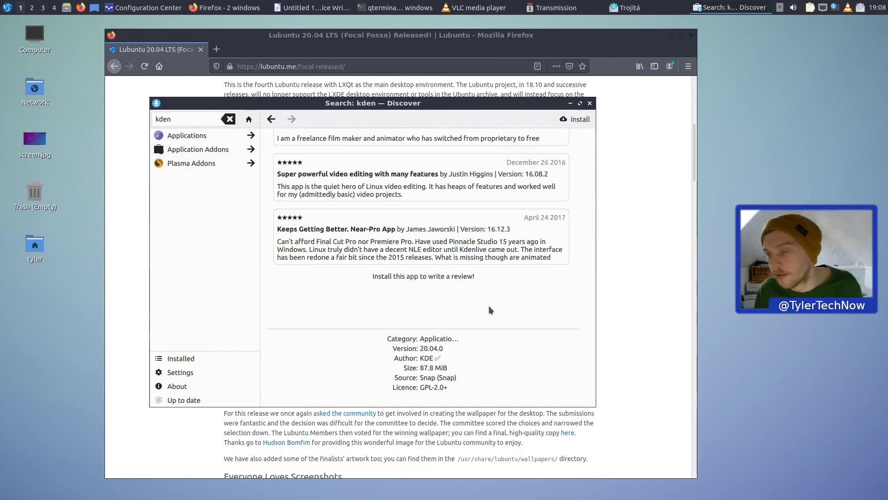
Close Discover, move the terminal aside, and reposition the Firefox window in front.
{"action": "left_click_drag", "start_coordinate": [591, 112], "coordinate": [713, 112]}
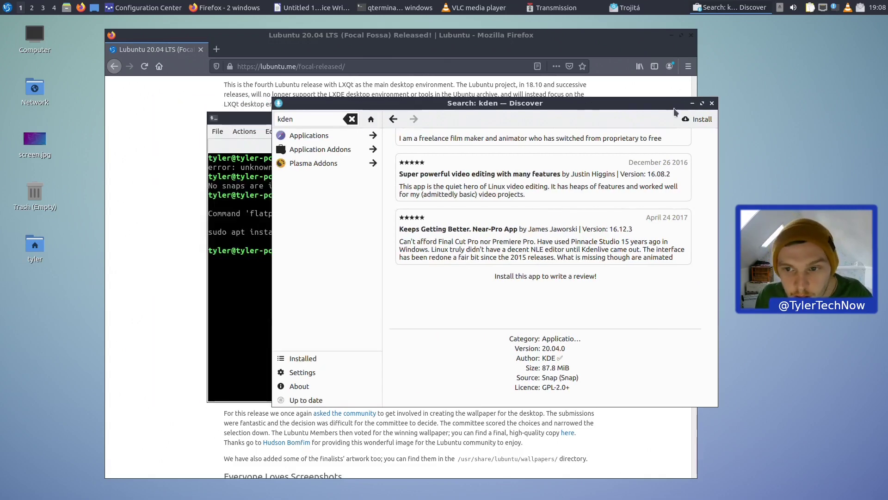
{"action": "left_click", "coordinate": [712, 104]}
{"action": "left_click_drag", "start_coordinate": [409, 121], "coordinate": [554, 121]}
{"action": "left_click_drag", "start_coordinate": [429, 45], "coordinate": [380, 42]}
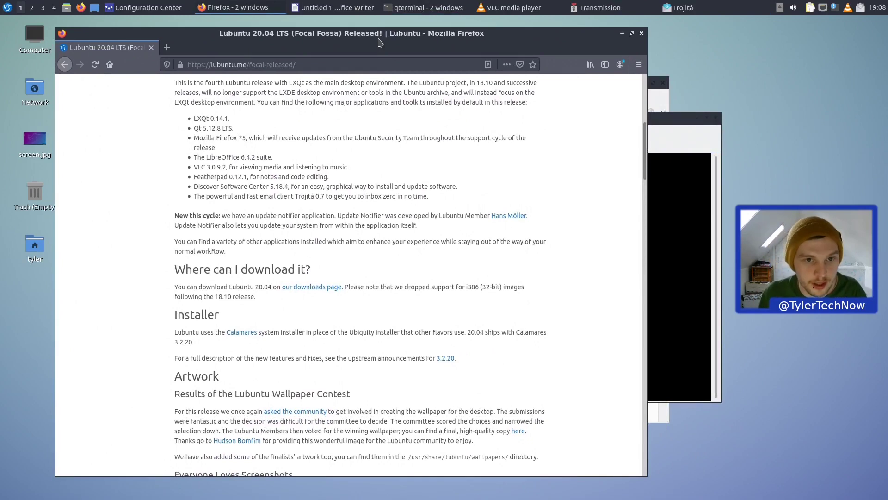
Open the YouTube website in the current Firefox tab.
{"action": "left_click", "coordinate": [307, 64]}
{"action": "type", "text": "y"}
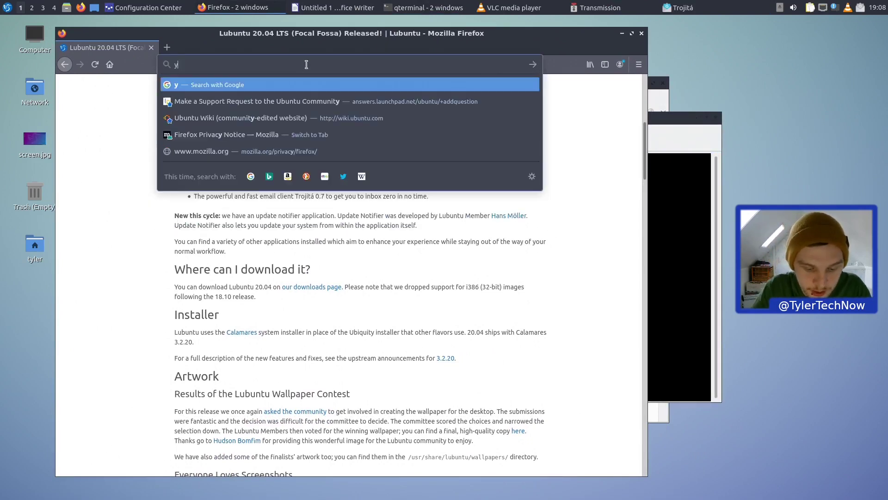
{"action": "type", "text": "outube.co"}
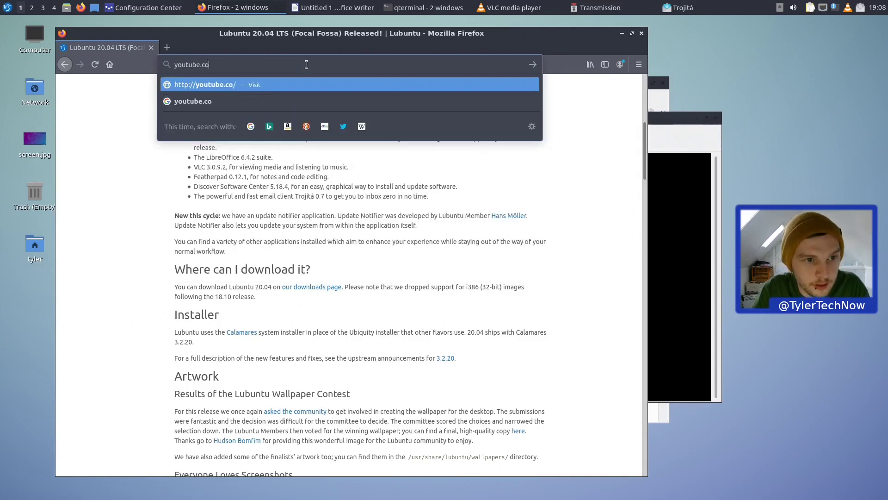
{"action": "key", "text": "Return"}
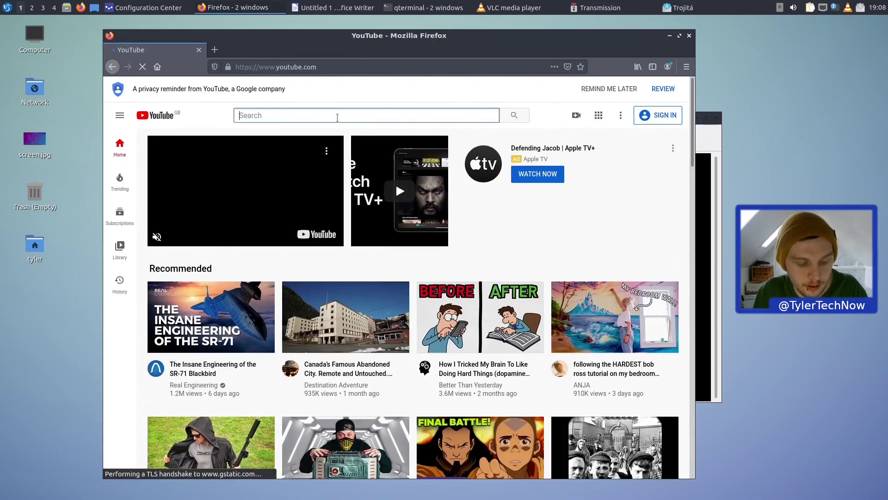
Search YouTube for "screen tearing test".
{"action": "type", "text": "screen teat"}
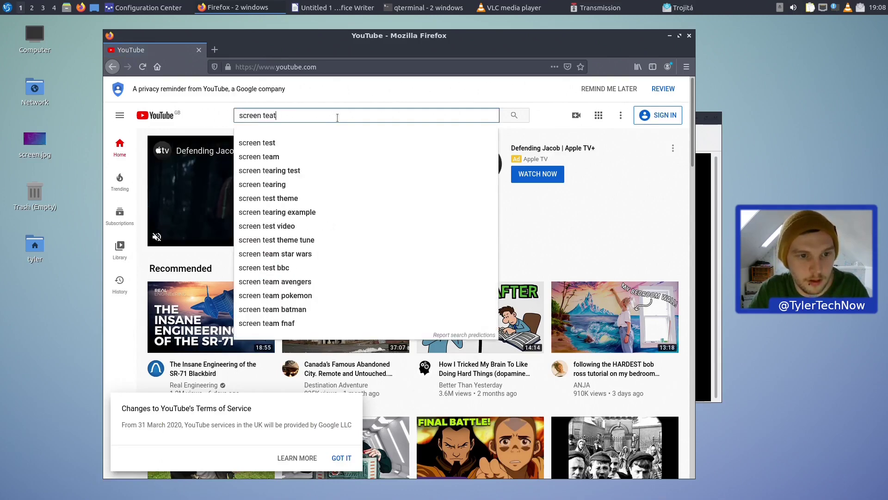
{"action": "key", "text": "BackSpace"}
{"action": "type", "text": "ring t"}
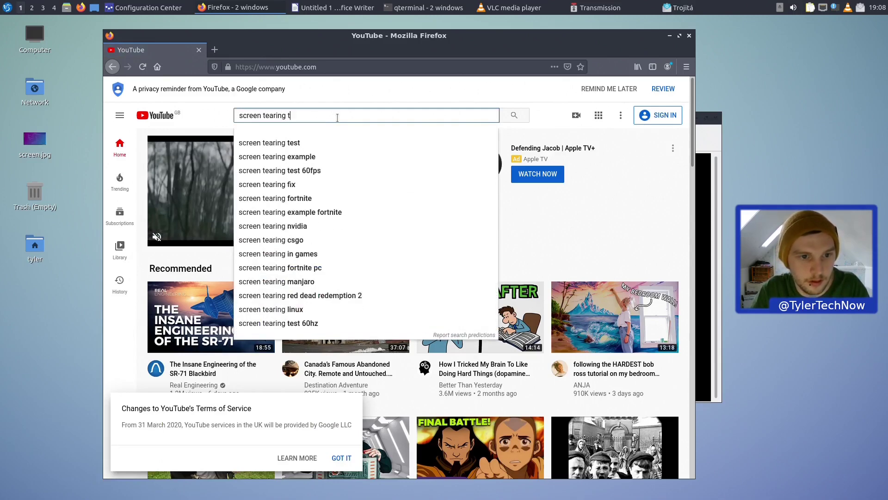
{"action": "type", "text": "est"}
{"action": "key", "text": "Return"}
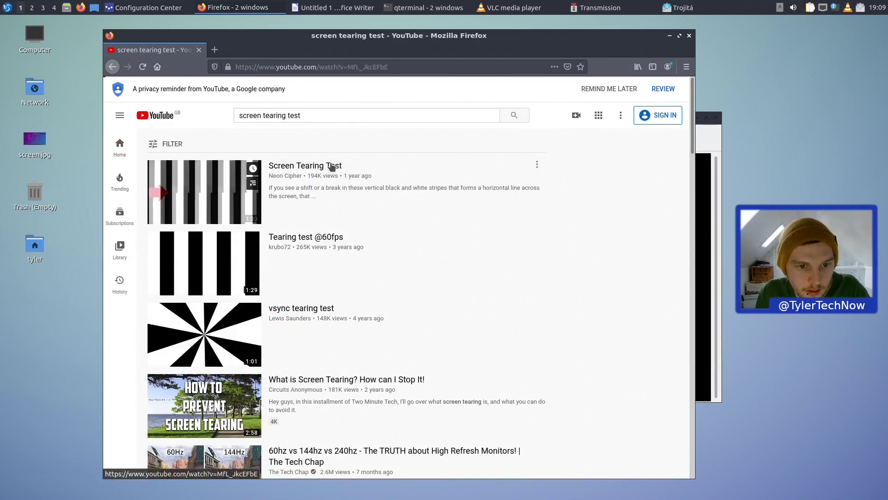
Open the Screen Tearing Test video from the YouTube results and mute its playback.
{"action": "left_click", "coordinate": [332, 167]}
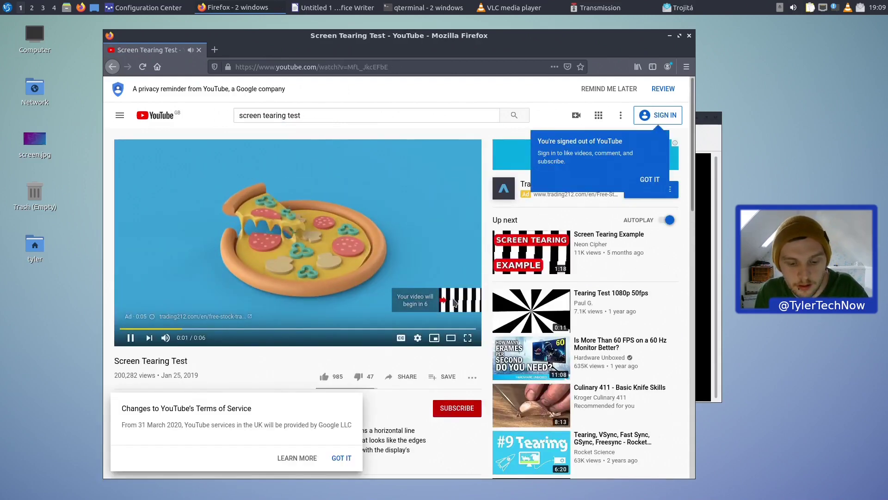
{"action": "left_click", "coordinate": [165, 337]}
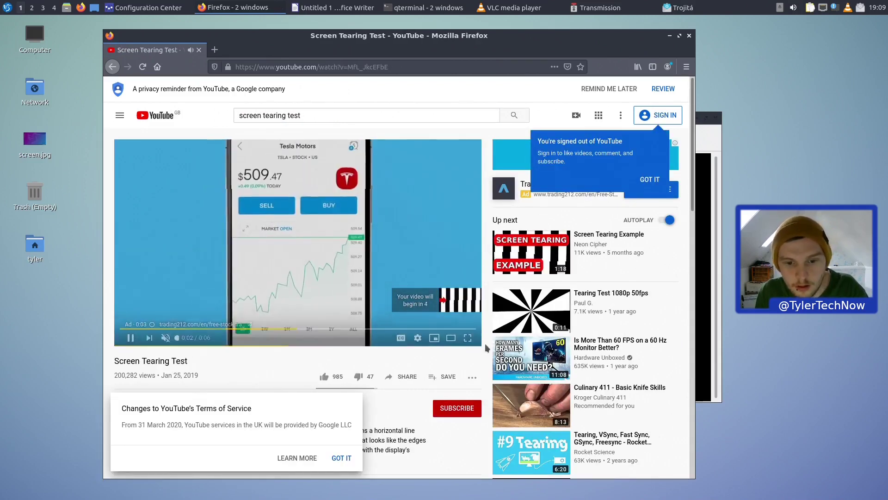
Watch the Screen Tearing Test video in full screen to check for tearing, pause it, and exit full screen.
{"action": "left_click", "coordinate": [467, 338]}
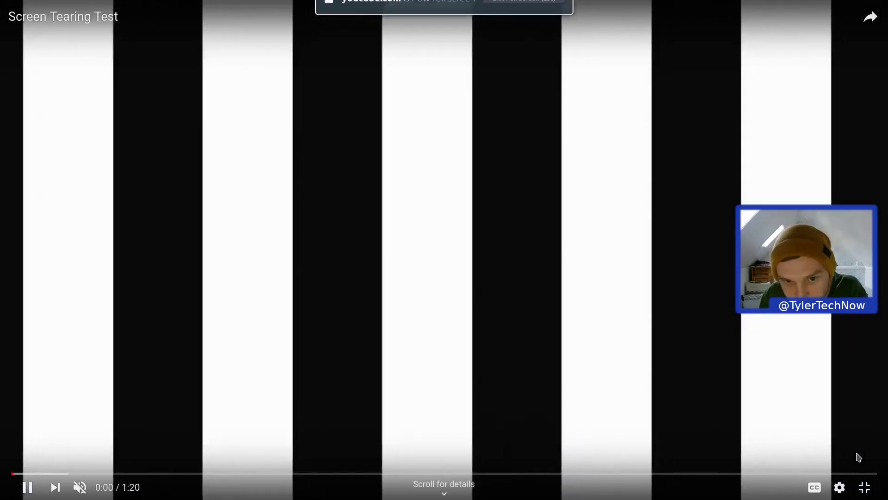
{"action": "key", "text": "l"}
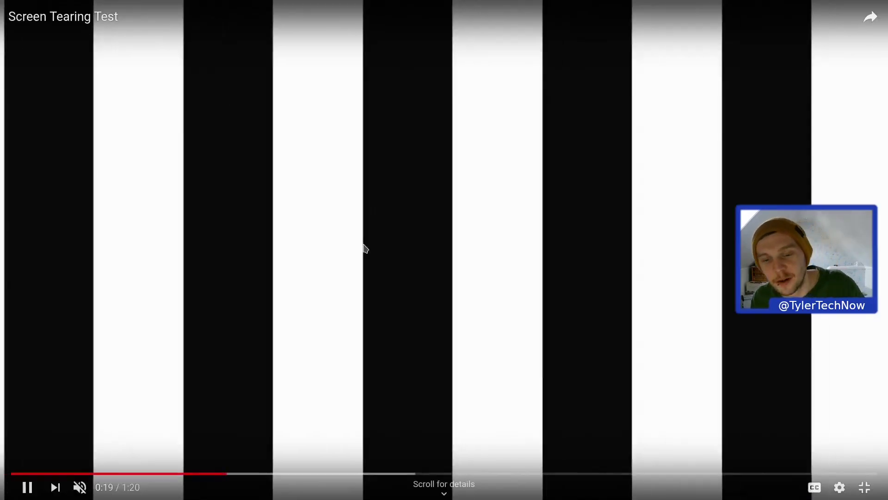
{"action": "left_click", "coordinate": [617, 377]}
{"action": "left_click", "coordinate": [869, 488]}
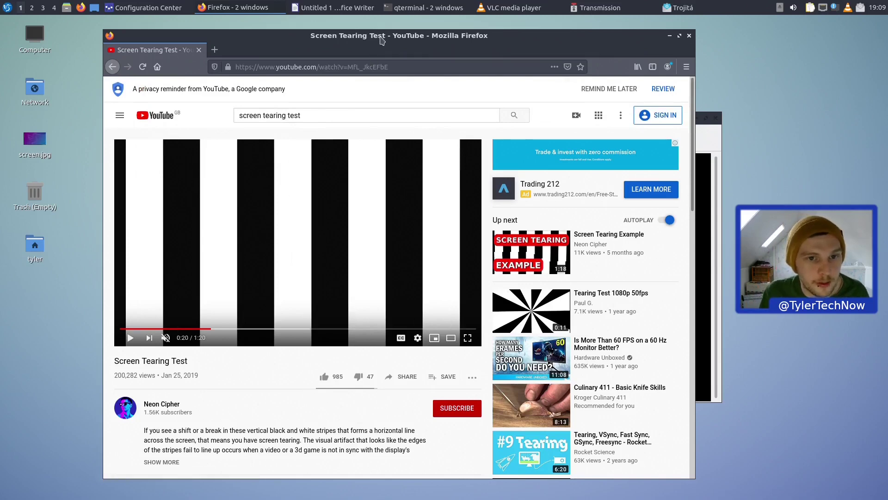
Reposition the Firefox window and move it to desktop 2.
{"action": "left_click_drag", "start_coordinate": [380, 41], "coordinate": [410, 48]}
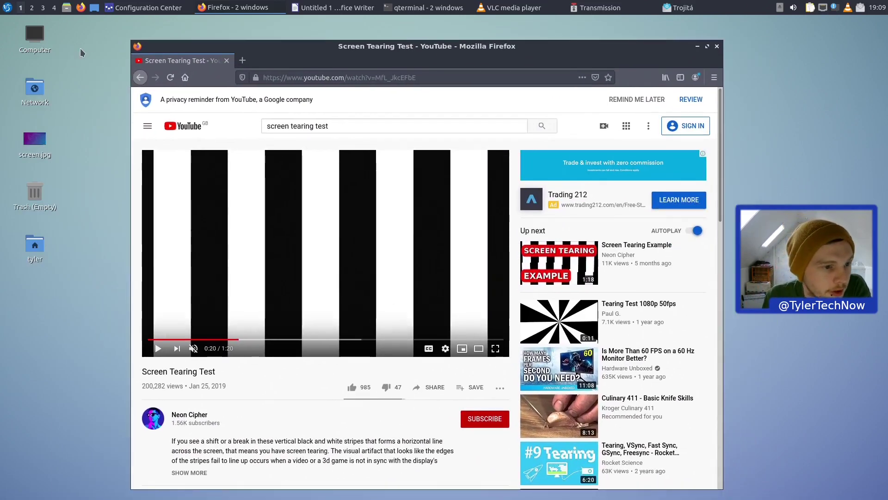
{"action": "left_click_drag", "start_coordinate": [244, 42], "coordinate": [266, 40]}
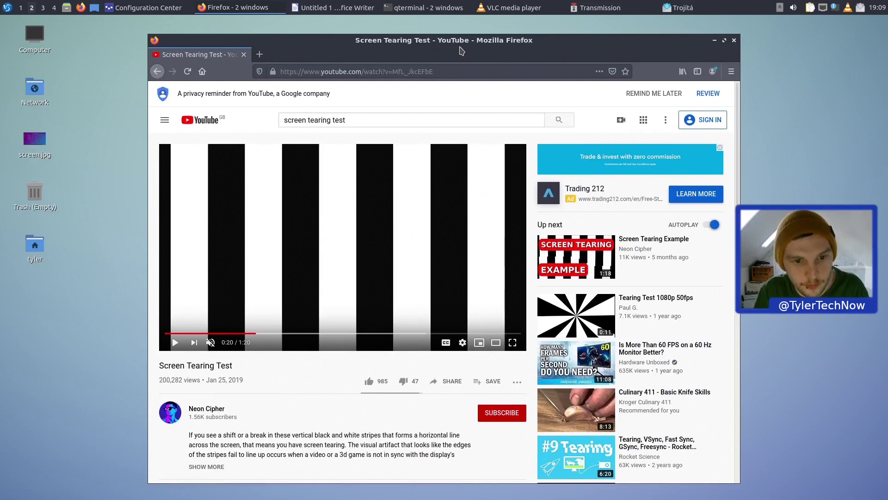
Cycle back and forth through the virtual desktops to inspect how they switch, finishing on desktop 1.
{"action": "key", "text": "ctrl+alt+Left"}
{"action": "key", "text": "ctrl+alt+Right"}
{"action": "key", "text": "ctrl+alt+Right"}
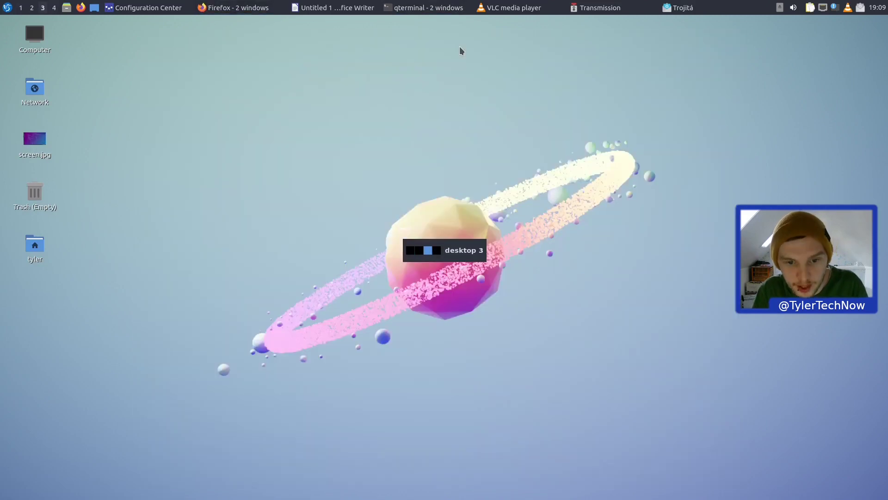
{"action": "key", "text": "ctrl+alt+Left"}
{"action": "key", "text": "ctrl+alt+Right"}
{"action": "key", "text": "ctrl+alt+Left"}
{"action": "key", "text": "ctrl+alt+Left"}
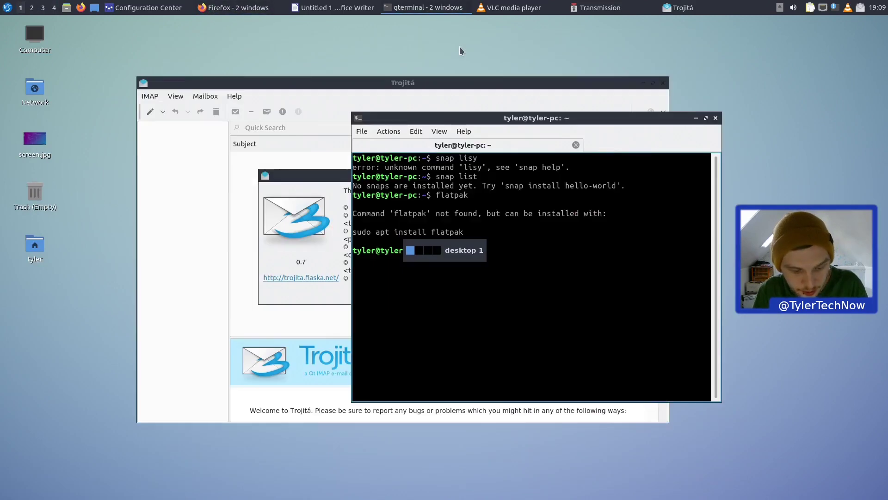
{"action": "key", "text": "ctrl+alt+Right"}
{"action": "key", "text": "ctrl+alt+Right"}
{"action": "key", "text": "ctrl+alt+Right"}
{"action": "key", "text": "ctrl+alt+Left"}
{"action": "key", "text": "ctrl+alt+Left"}
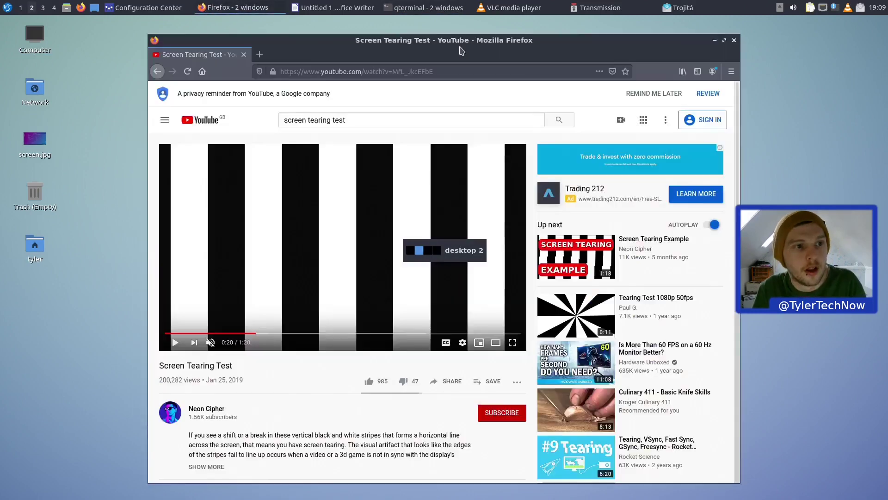
{"action": "key", "text": "ctrl+alt+Left"}
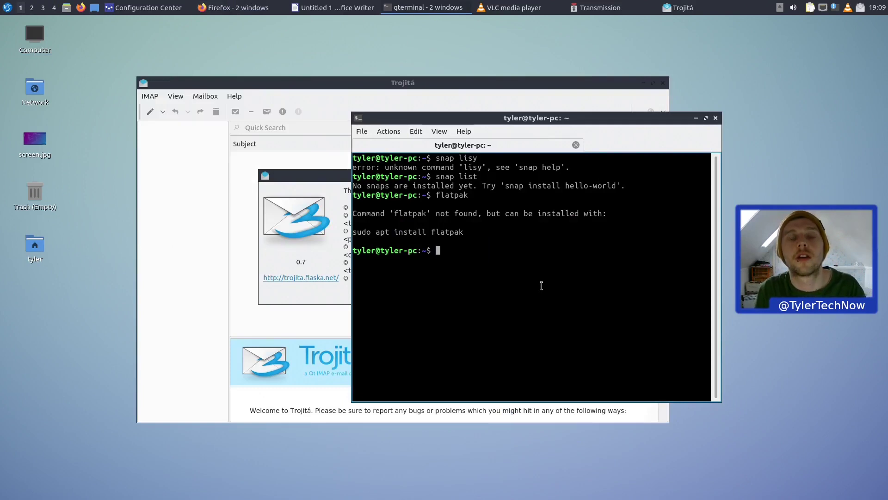
Open the PCManFM-Qt file manager, centre its window, view the Documents folder, and return to the home folder.
{"action": "left_click", "coordinate": [66, 11]}
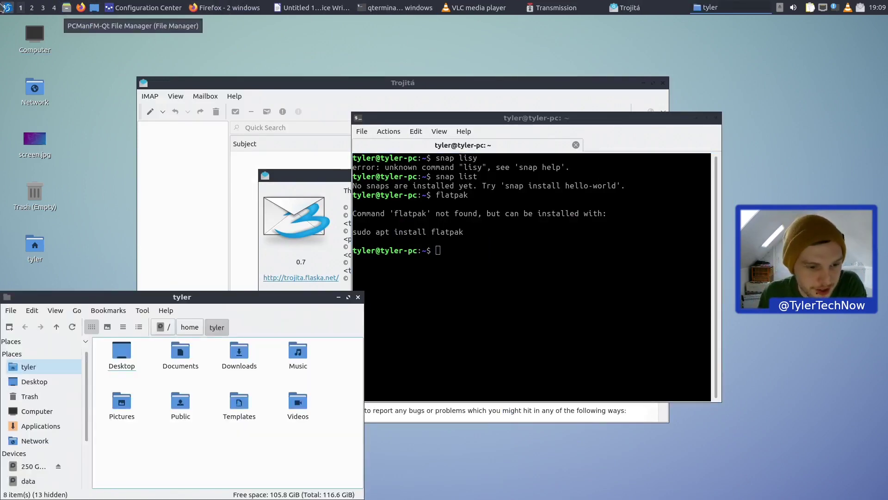
{"action": "left_click_drag", "start_coordinate": [197, 297], "coordinate": [363, 163]}
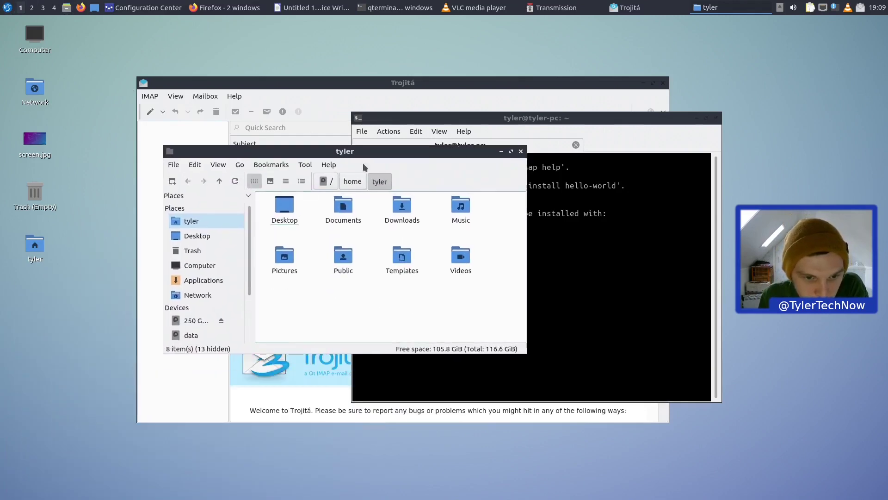
{"action": "double_click", "coordinate": [348, 214]}
{"action": "left_click", "coordinate": [217, 182]}
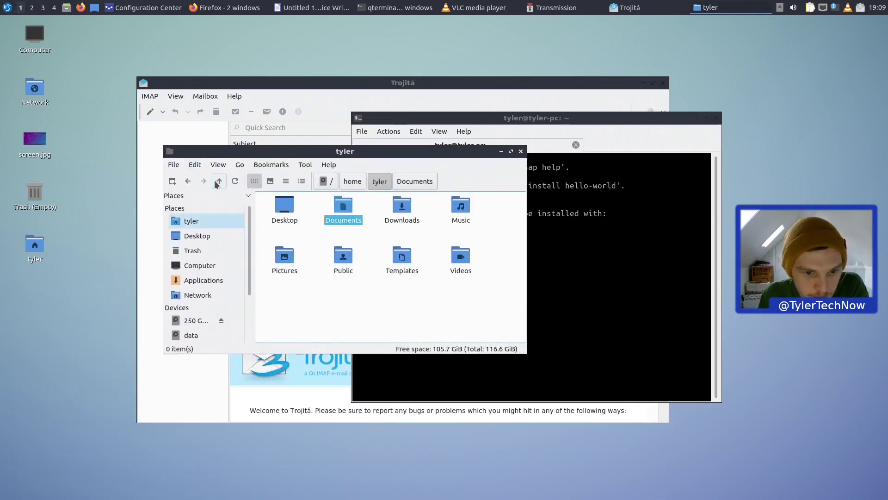
{"action": "right_click", "coordinate": [365, 295]}
{"action": "left_click", "coordinate": [331, 295]}
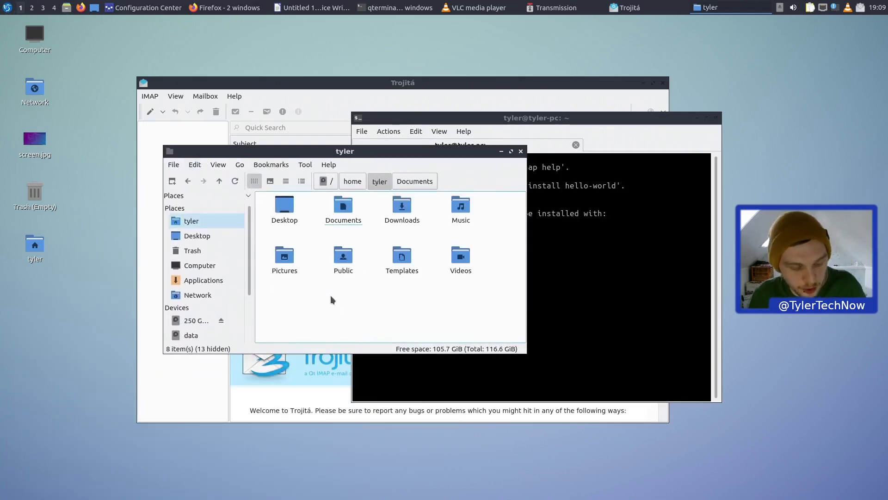
Show hidden files in the home folder, view the .local folder, and look over the full home listing.
{"action": "key", "text": "ctrl+h"}
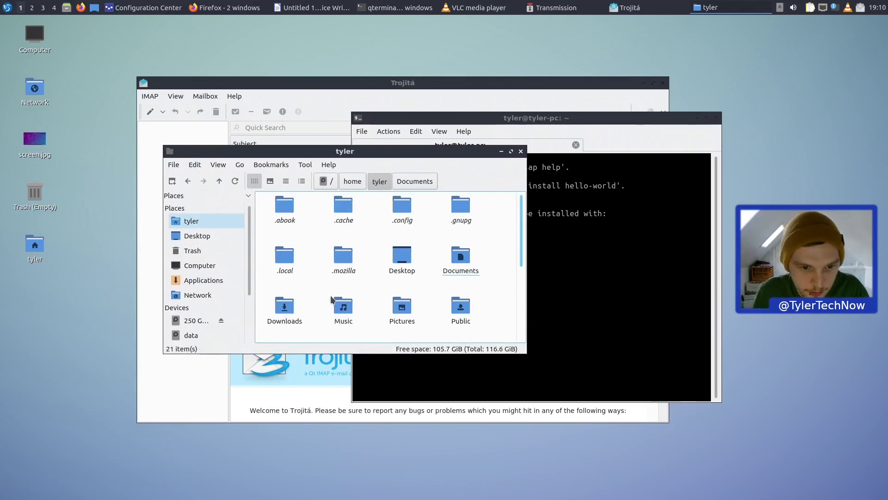
{"action": "double_click", "coordinate": [287, 256]}
{"action": "left_click", "coordinate": [219, 181]}
{"action": "scroll", "coordinate": [488, 298], "scroll_direction": "down", "scroll_amount": 5}
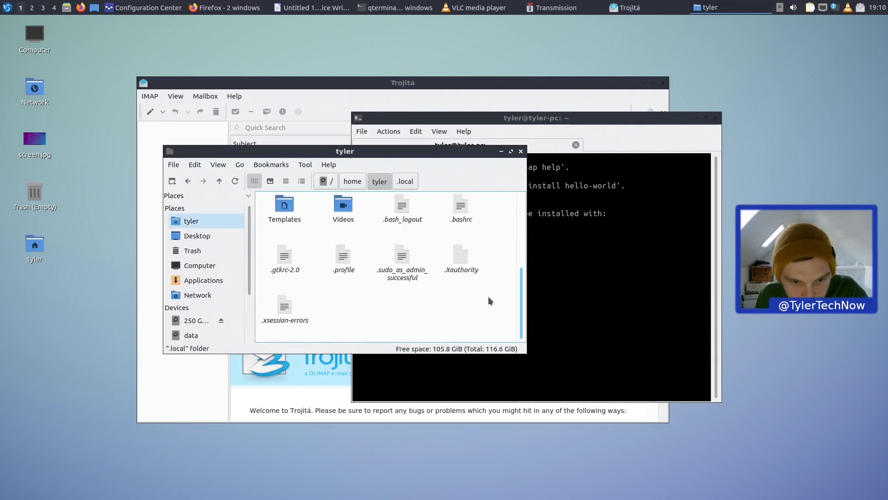
{"action": "scroll", "coordinate": [354, 294], "scroll_direction": "up", "scroll_amount": 3}
{"action": "scroll", "coordinate": [353, 292], "scroll_direction": "up", "scroll_amount": 2}
Open lxqt-rc.xml from the .config/openbox folder in FeatherPad.
{"action": "double_click", "coordinate": [399, 223]}
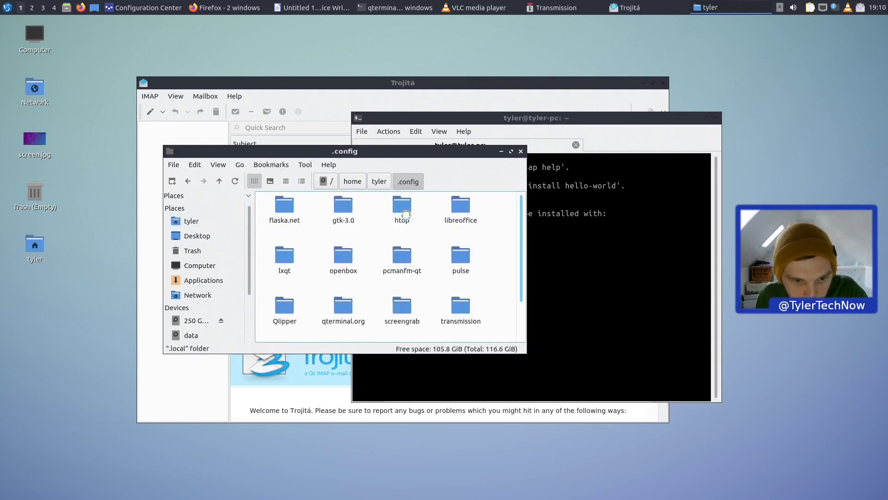
{"action": "double_click", "coordinate": [357, 268]}
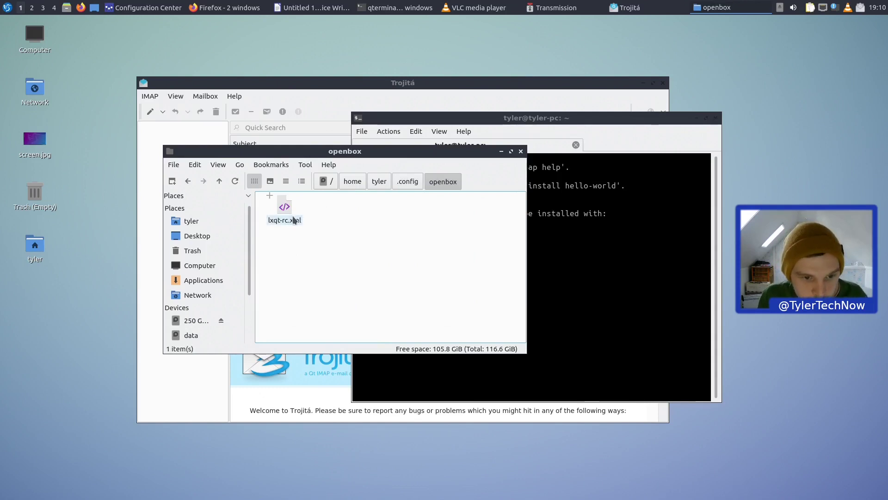
{"action": "right_click", "coordinate": [295, 220]}
{"action": "mouse_move", "coordinate": [327, 235]}
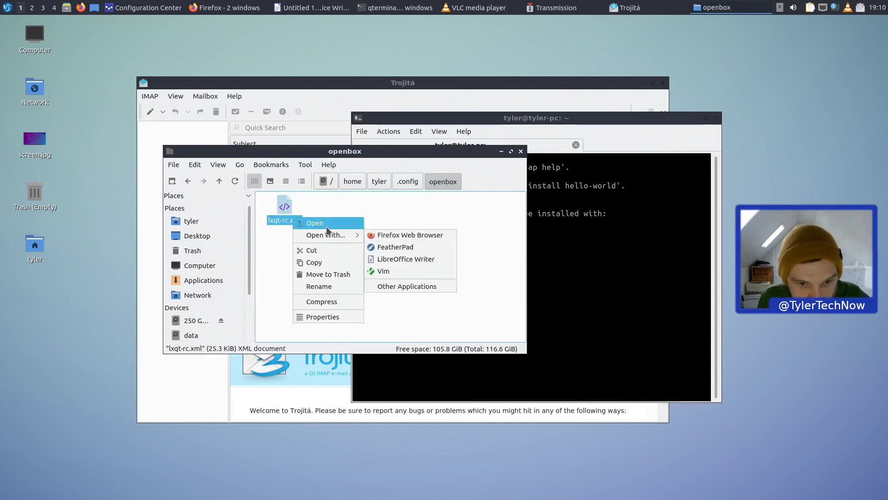
{"action": "left_click", "coordinate": [395, 248]}
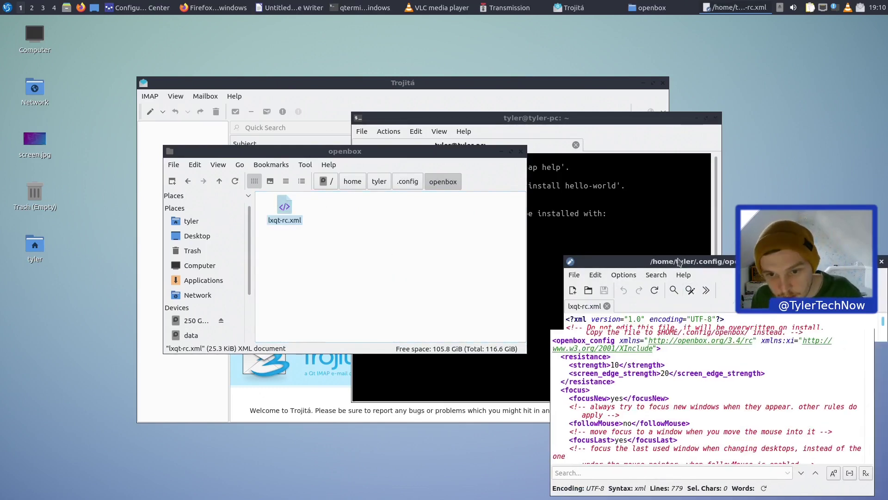
Enlarge the lxqt-rc.xml editor window and reposition it near the centre of the desktop.
{"action": "left_click_drag", "start_coordinate": [712, 261], "coordinate": [394, 96]}
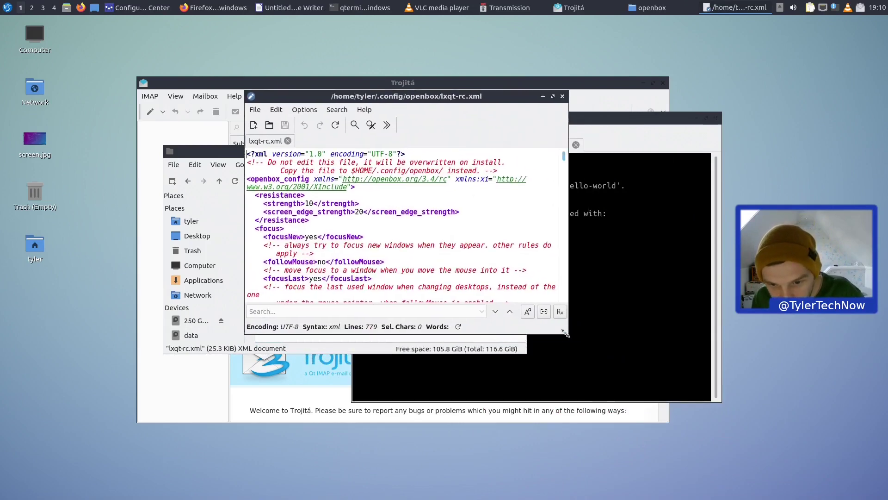
{"action": "left_click_drag", "start_coordinate": [567, 335], "coordinate": [726, 486]}
{"action": "left_click_drag", "start_coordinate": [497, 96], "coordinate": [443, 53]}
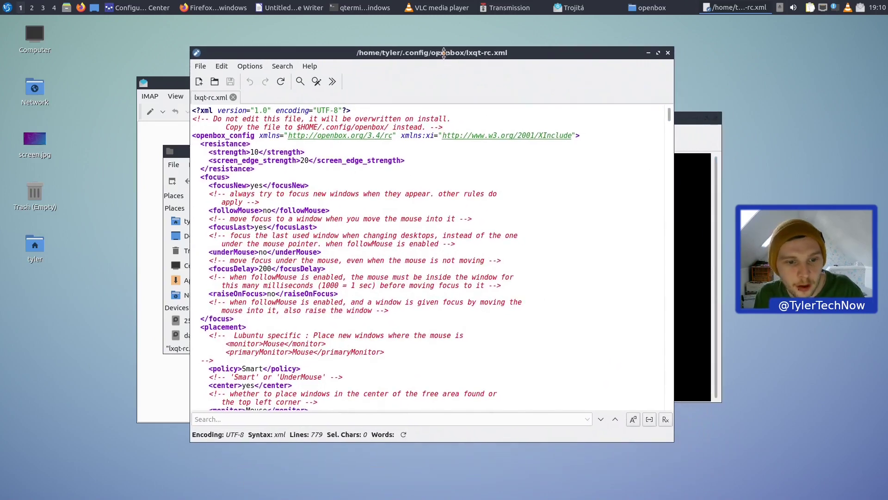
Read through the placement, theme, desktops and resize settings in lxqt-rc.xml.
{"action": "scroll", "coordinate": [477, 218], "scroll_direction": "down", "scroll_amount": 9}
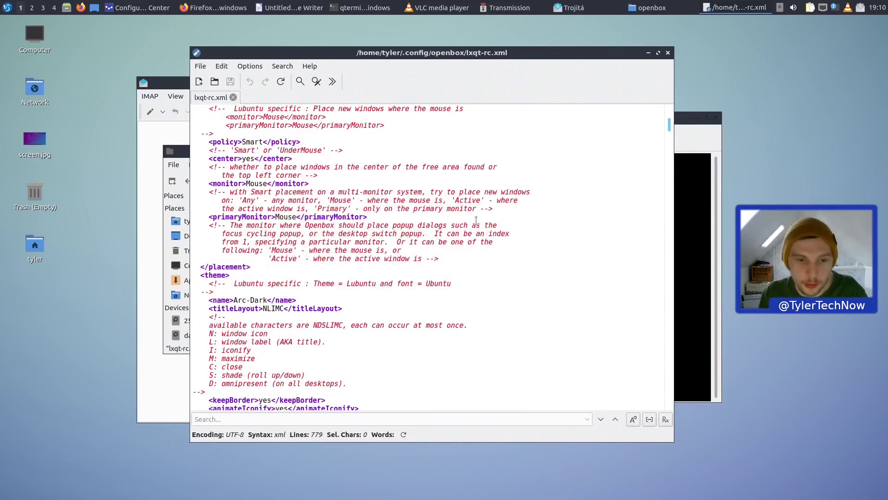
{"action": "scroll", "coordinate": [476, 220], "scroll_direction": "down", "scroll_amount": 20}
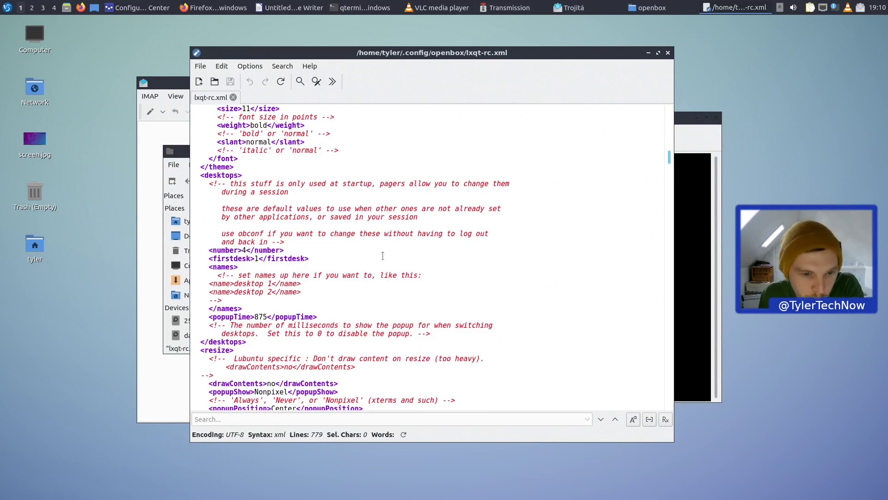
{"action": "scroll", "coordinate": [382, 256], "scroll_direction": "down", "scroll_amount": 5}
{"action": "scroll", "coordinate": [306, 318], "scroll_direction": "down", "scroll_amount": 6}
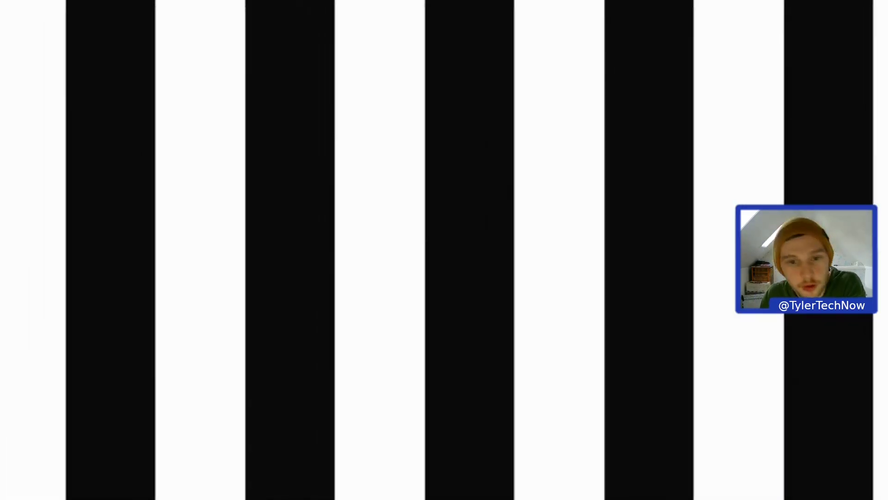
Examine the full-screen Screen Tearing Test for tearing, dismissing the ad banner and pausing playback, then leave full screen.
{"action": "mouse_move", "coordinate": [149, 357]}
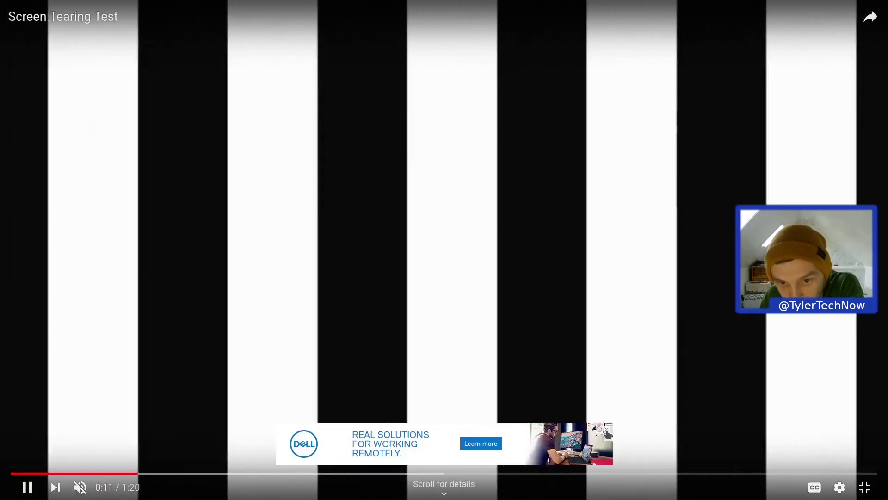
{"action": "left_click", "coordinate": [607, 431]}
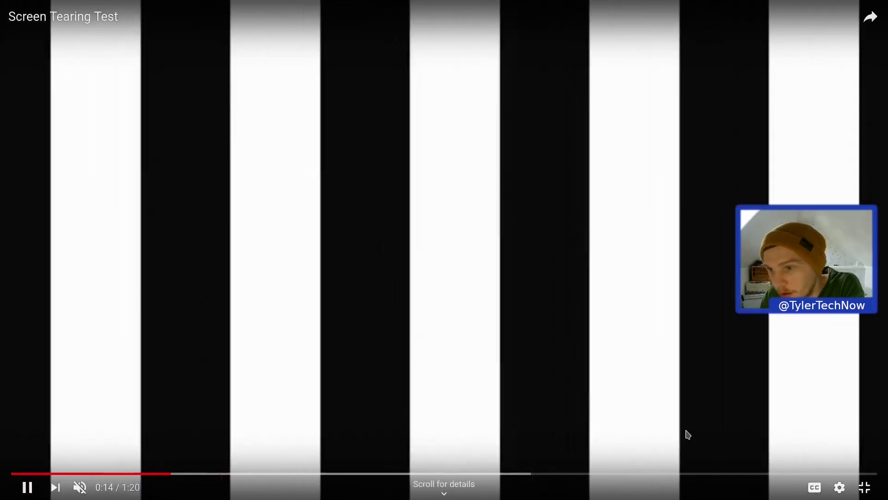
{"action": "left_click", "coordinate": [581, 354]}
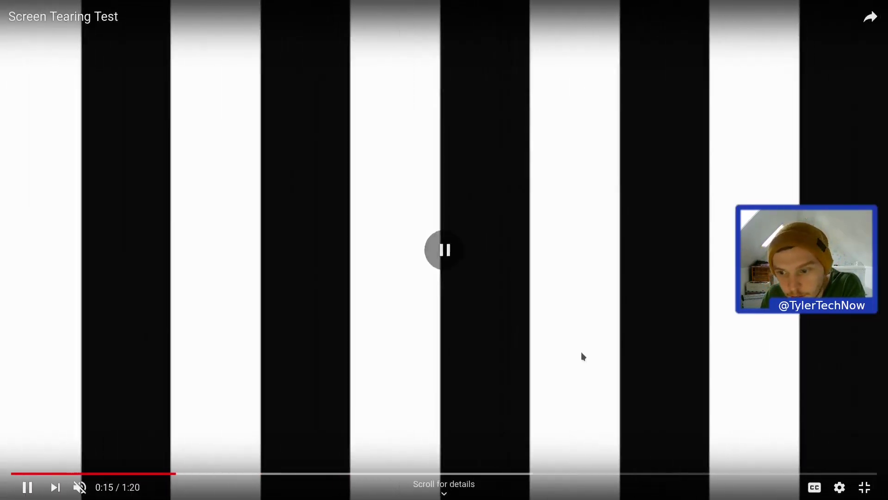
{"action": "left_click", "coordinate": [480, 235]}
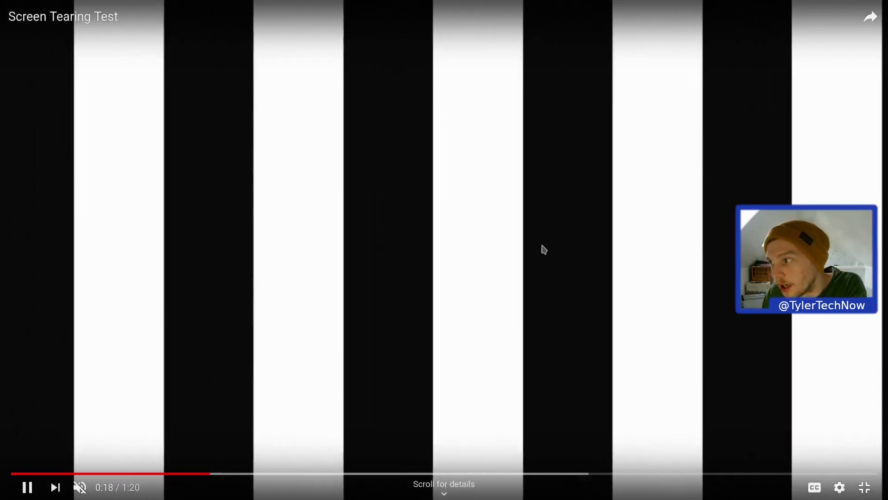
{"action": "left_click", "coordinate": [337, 207]}
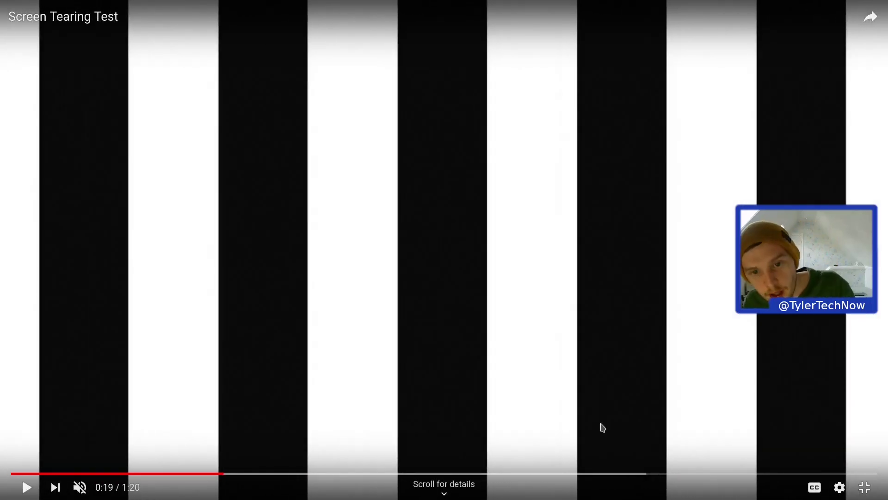
{"action": "key", "text": "Escape"}
{"action": "left_click", "coordinate": [834, 35]}
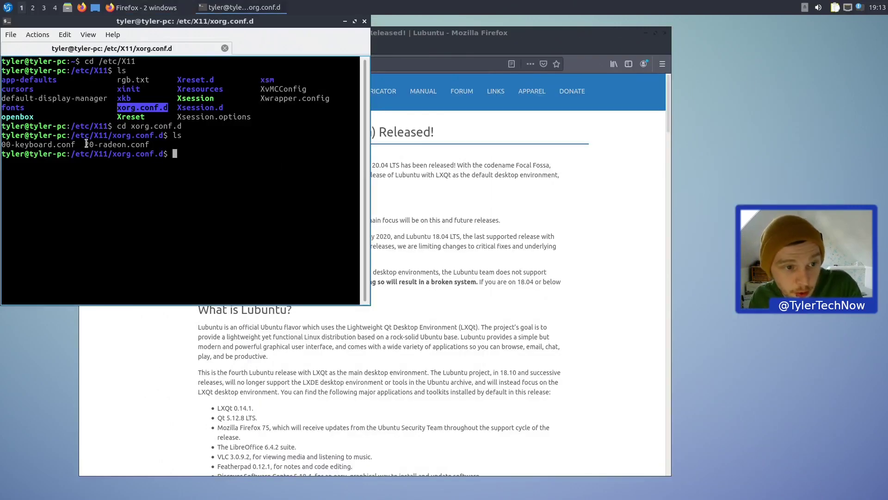
Open 20-radeon.conf from /etc/X11/xorg.conf.d in Vim and move the terminal aside to view its TearFree option.
{"action": "left_click_drag", "start_coordinate": [86, 143], "coordinate": [146, 142]}
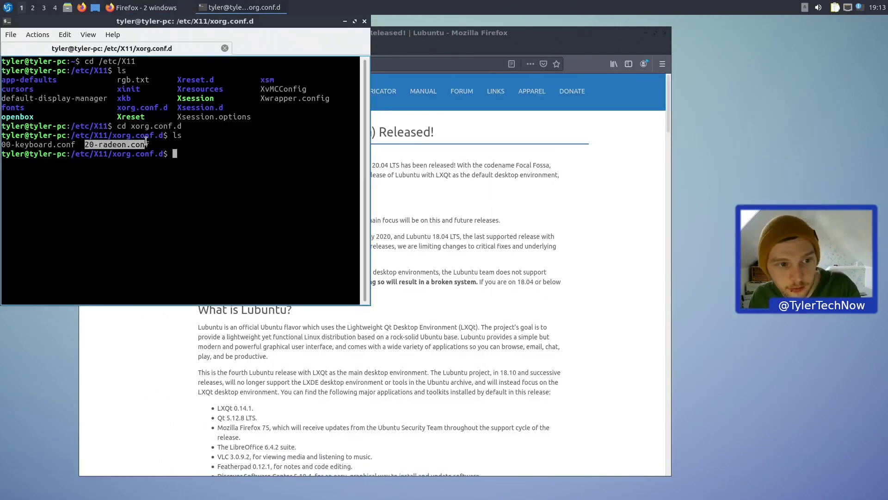
{"action": "middle_click", "coordinate": [238, 150]}
{"action": "key", "text": "Return"}
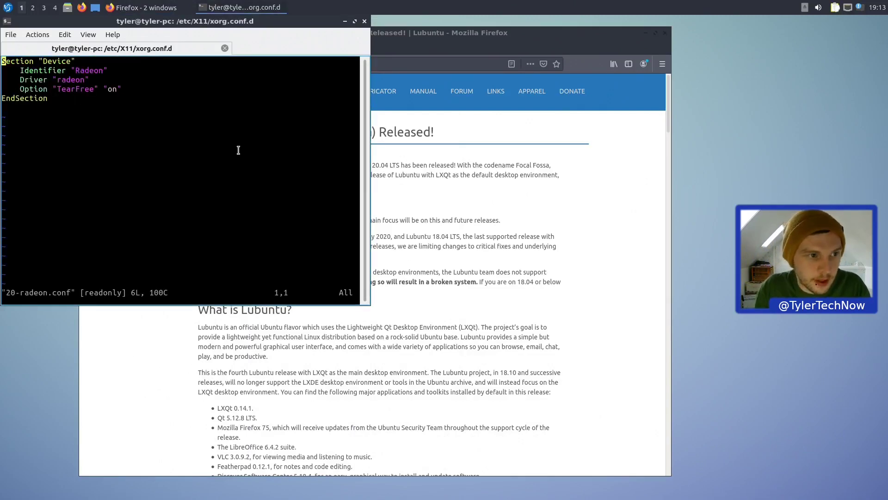
{"action": "left_click_drag", "start_coordinate": [188, 21], "coordinate": [629, 128]}
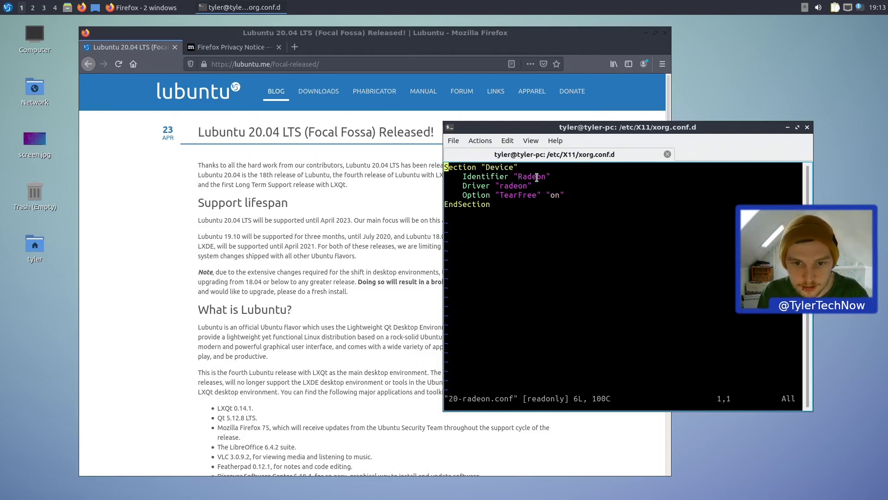
Close the terminal showing 20-radeon.conf and confirm the exit.
{"action": "left_click", "coordinate": [807, 128]}
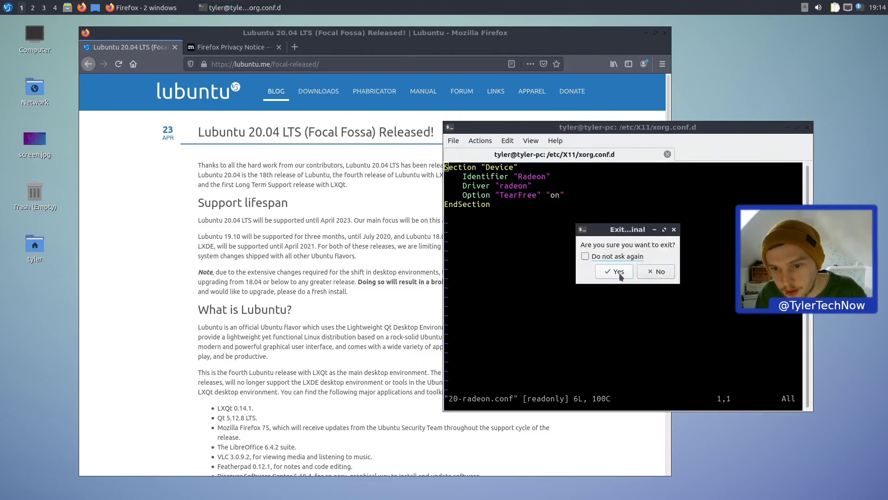
{"action": "left_click", "coordinate": [619, 272]}
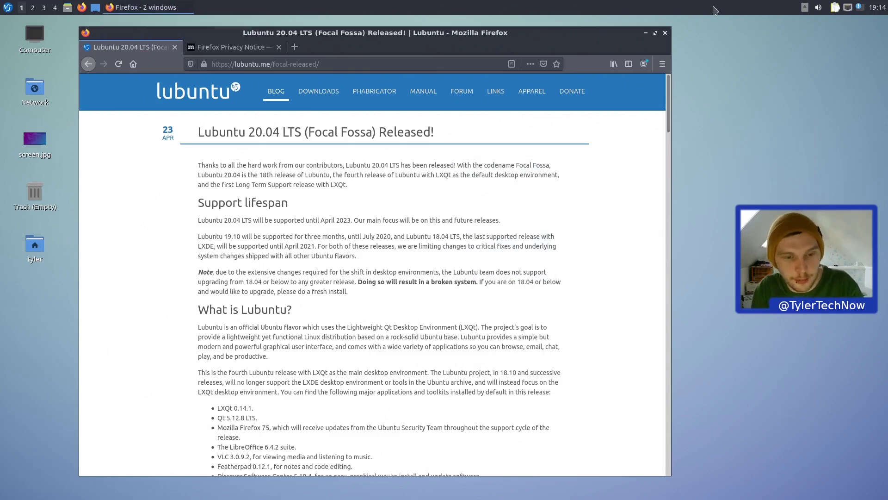
Install Plank from a new terminal with sudo apt install plank -y, authenticating with the sudo password.
{"action": "key", "text": "ctrl+alt+t"}
{"action": "type", "text": "sudo apt "}
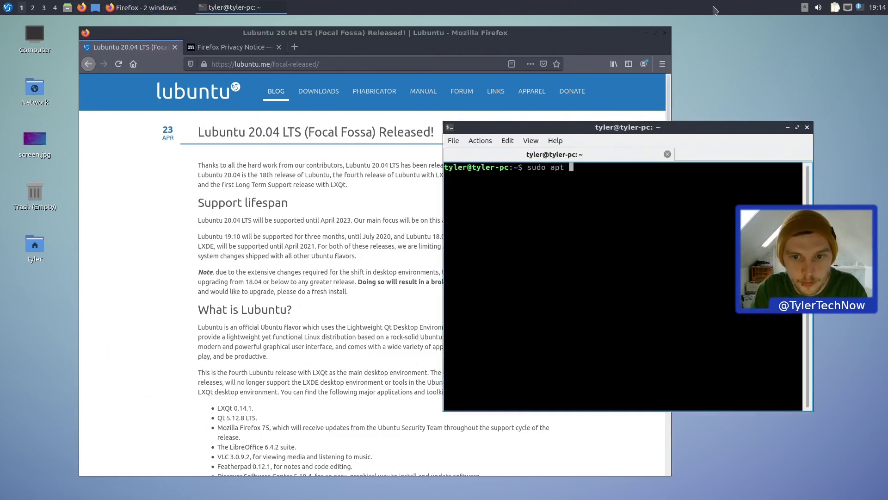
{"action": "type", "text": "install plank"}
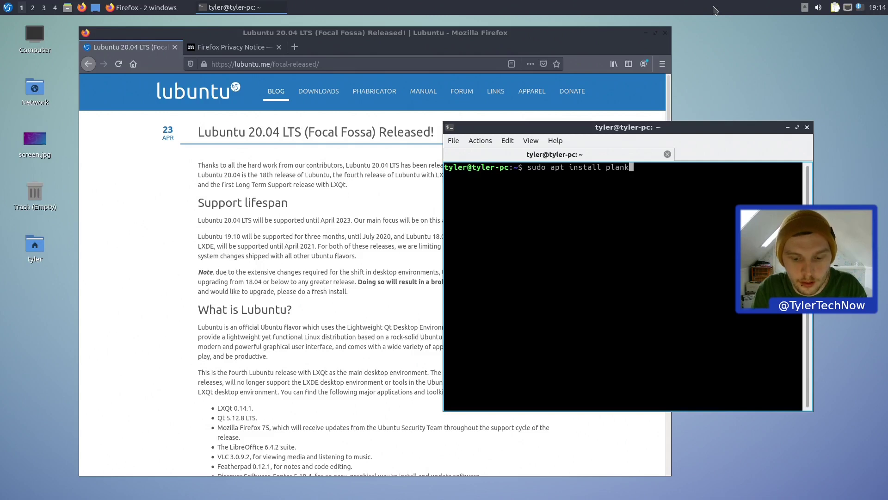
{"action": "type", "text": " -y"}
{"action": "key", "text": "Return"}
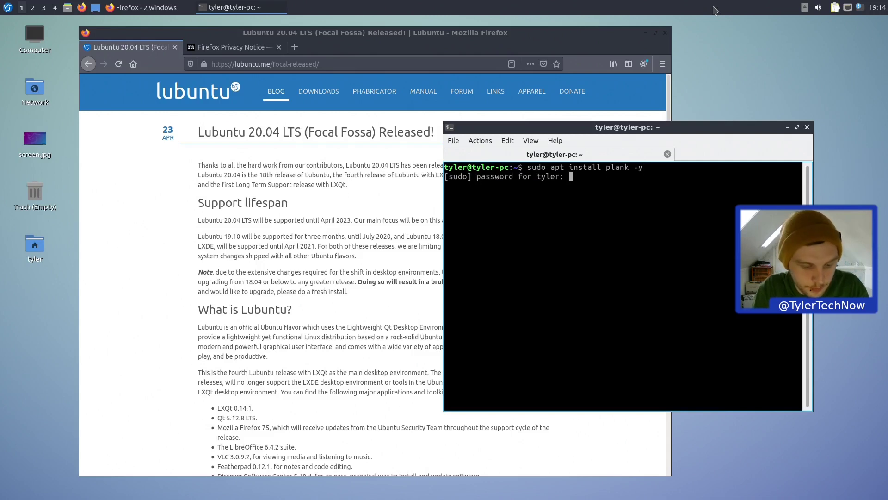
{"action": "key", "text": "Return"}
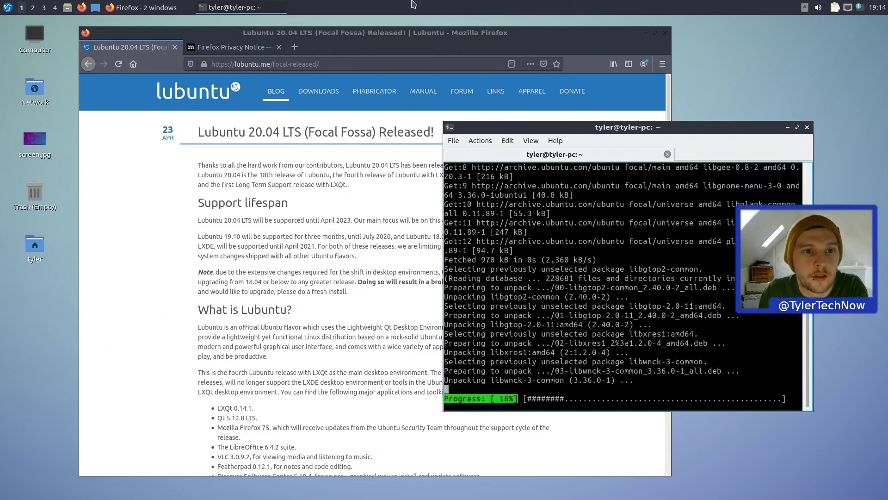
Open the panel's widget configuration and move the Desktop switcher directly below the Task manager.
{"action": "right_click", "coordinate": [293, 8]}
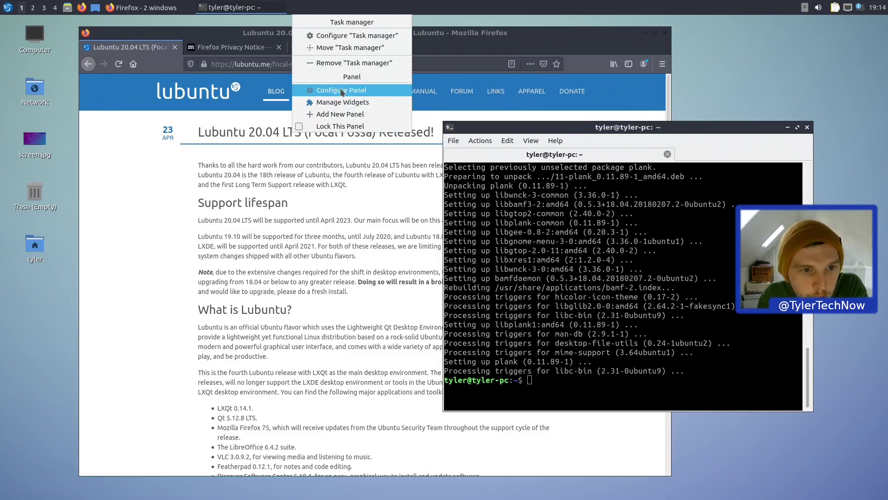
{"action": "left_click", "coordinate": [340, 91]}
{"action": "left_click", "coordinate": [356, 134]}
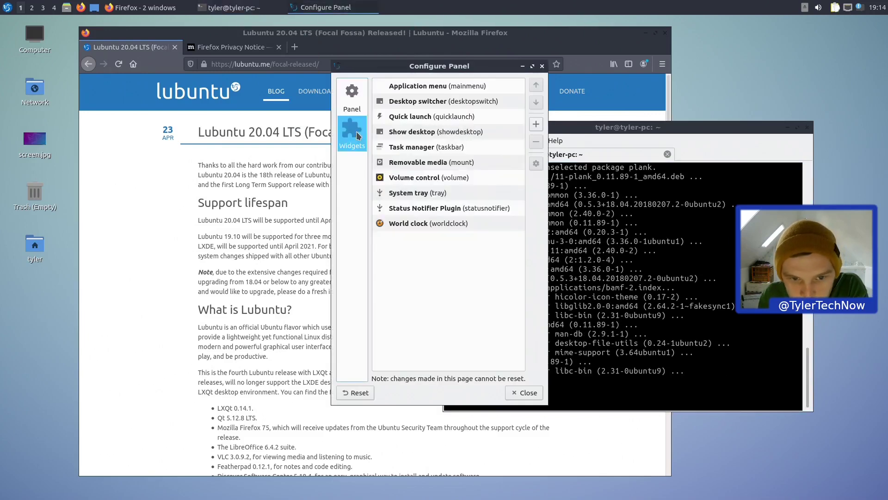
{"action": "left_click", "coordinate": [7, 8]}
{"action": "left_click", "coordinate": [415, 98]}
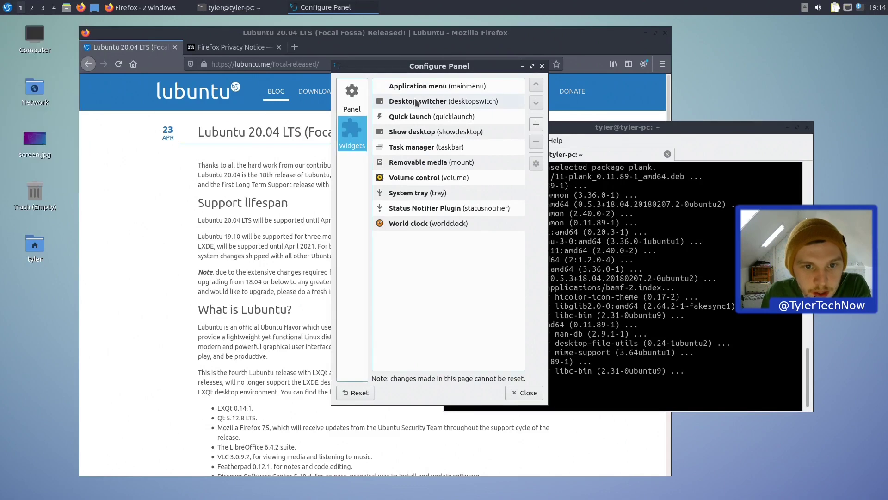
{"action": "left_click", "coordinate": [415, 99]}
{"action": "left_click", "coordinate": [536, 103]}
{"action": "left_click", "coordinate": [536, 103]}
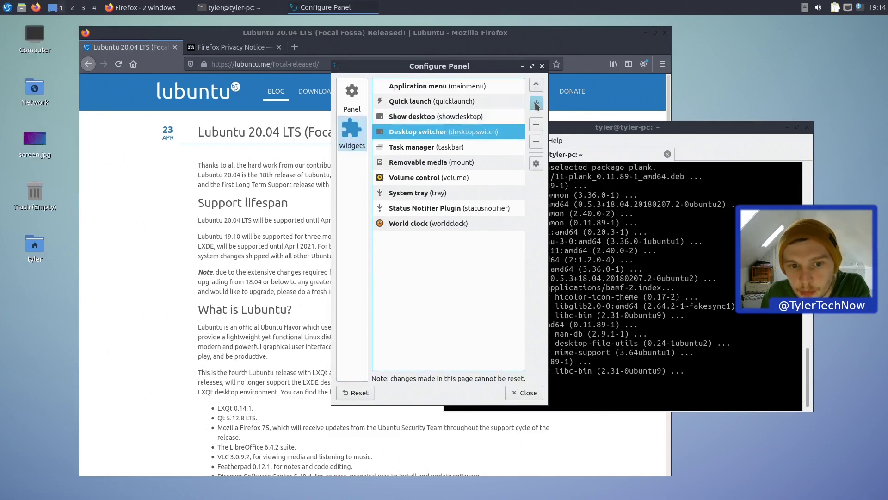
{"action": "left_click", "coordinate": [537, 102]}
{"action": "left_click", "coordinate": [537, 103]}
{"action": "left_click", "coordinate": [536, 103]}
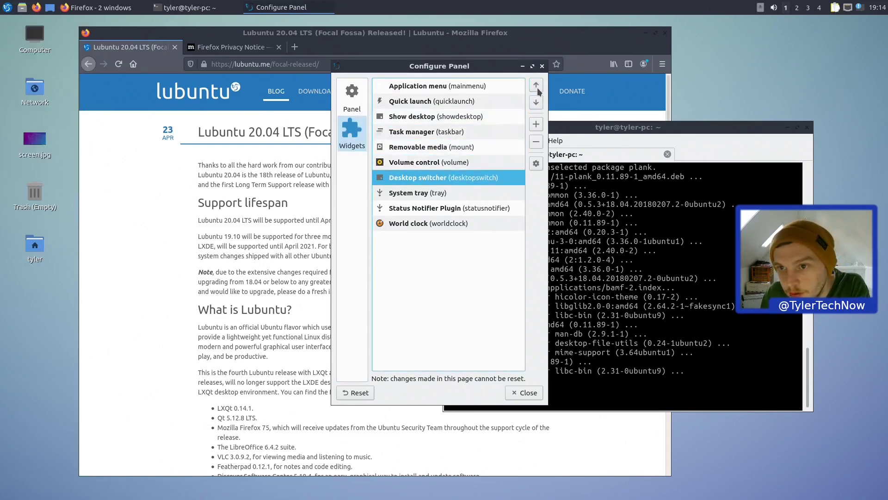
{"action": "left_click", "coordinate": [536, 86]}
{"action": "left_click", "coordinate": [537, 86]}
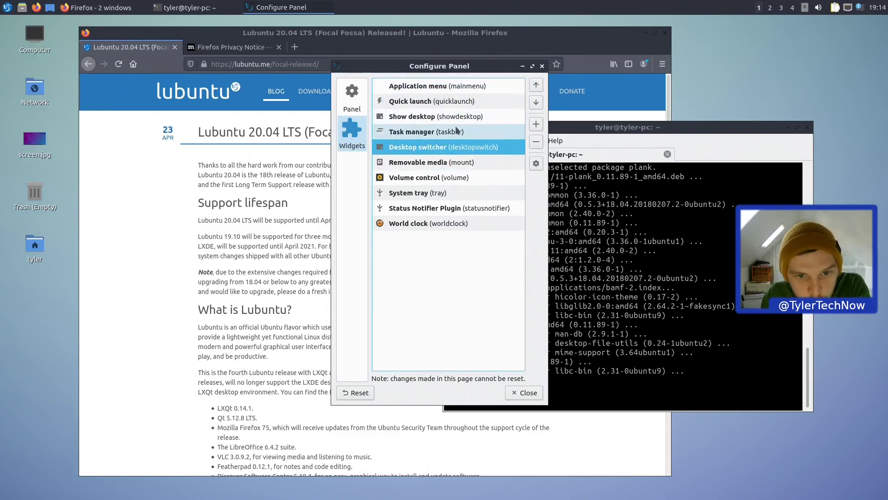
Remove the Task manager widget from the panel and add a Spacer widget.
{"action": "left_click", "coordinate": [423, 133]}
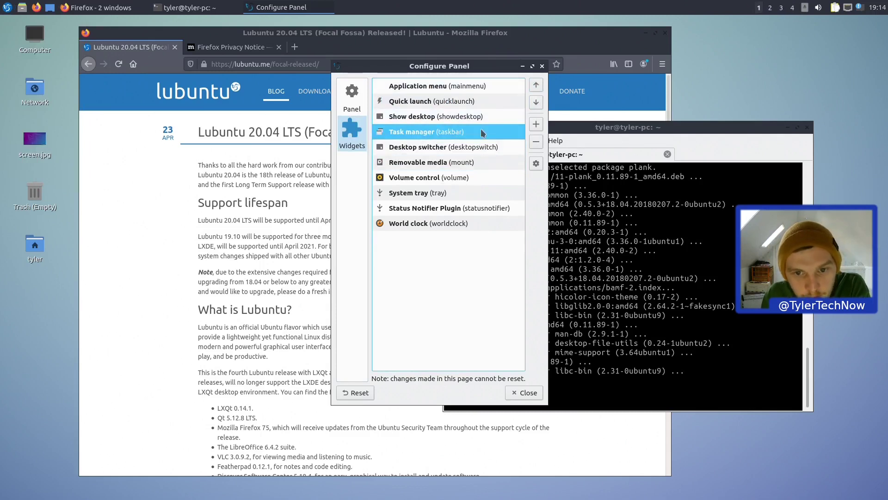
{"action": "left_click", "coordinate": [537, 143]}
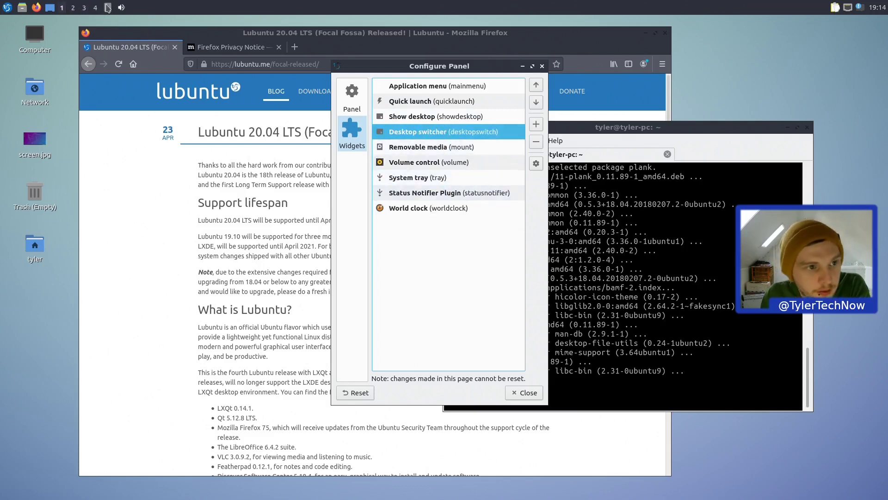
{"action": "left_click", "coordinate": [535, 125]}
{"action": "type", "text": "spa"}
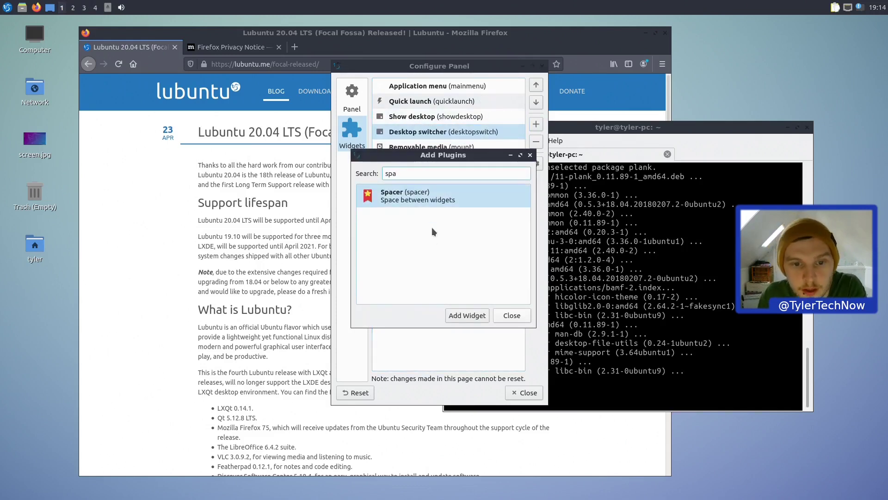
{"action": "left_click", "coordinate": [434, 198]}
{"action": "left_click", "coordinate": [467, 315]}
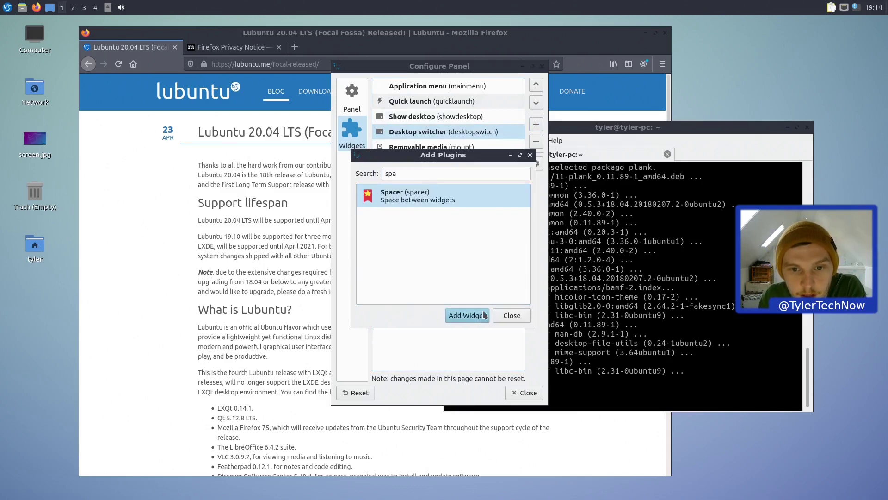
{"action": "left_click", "coordinate": [530, 155]}
{"action": "left_click", "coordinate": [444, 224]}
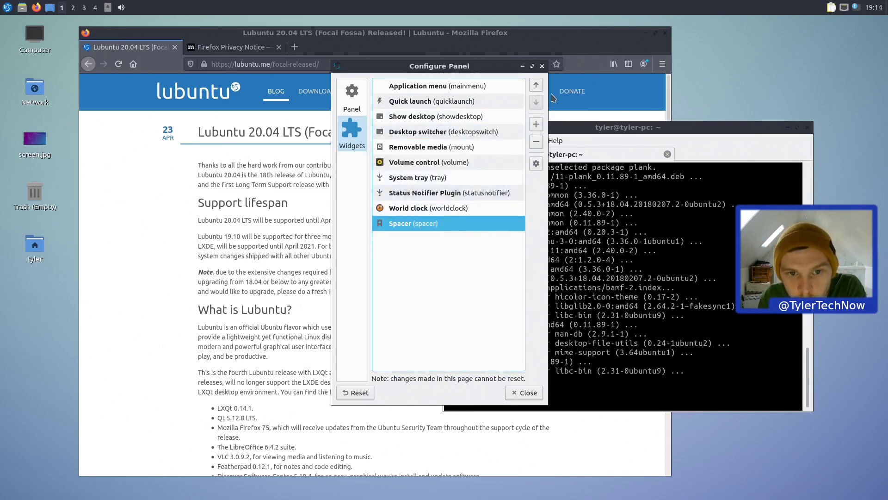
Move the Spacer widget up the list to between Show desktop and Desktop switcher.
{"action": "left_click", "coordinate": [536, 86]}
{"action": "left_click", "coordinate": [536, 86]}
{"action": "left_click", "coordinate": [537, 86]}
{"action": "left_click", "coordinate": [537, 86]}
{"action": "left_click", "coordinate": [536, 86]}
{"action": "left_click", "coordinate": [536, 86]}
{"action": "left_click", "coordinate": [536, 86]}
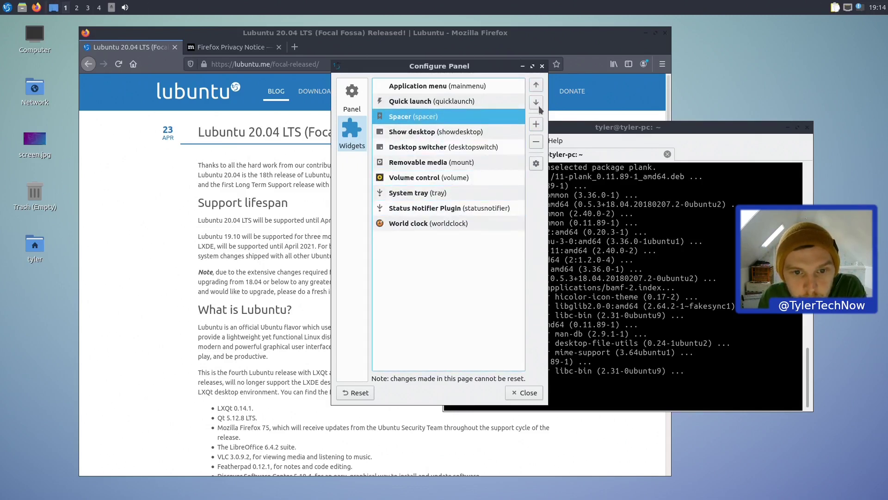
{"action": "left_click", "coordinate": [537, 105]}
{"action": "left_click", "coordinate": [538, 105]}
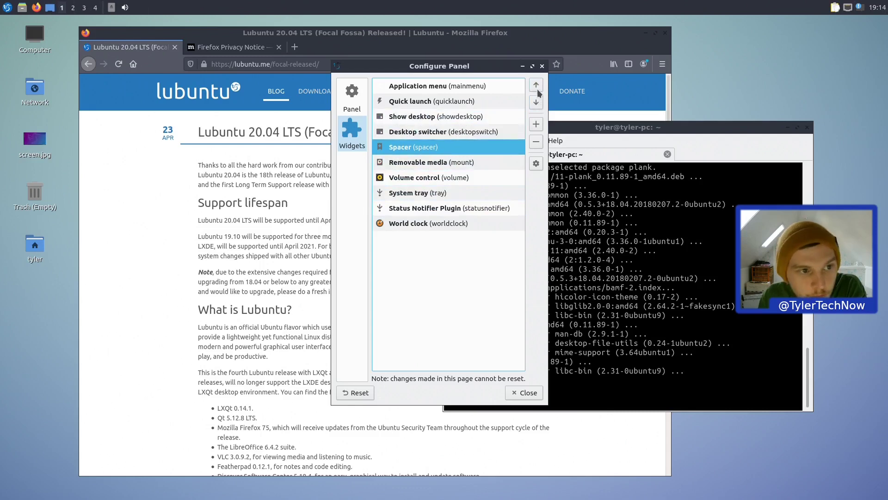
{"action": "left_click", "coordinate": [537, 91]}
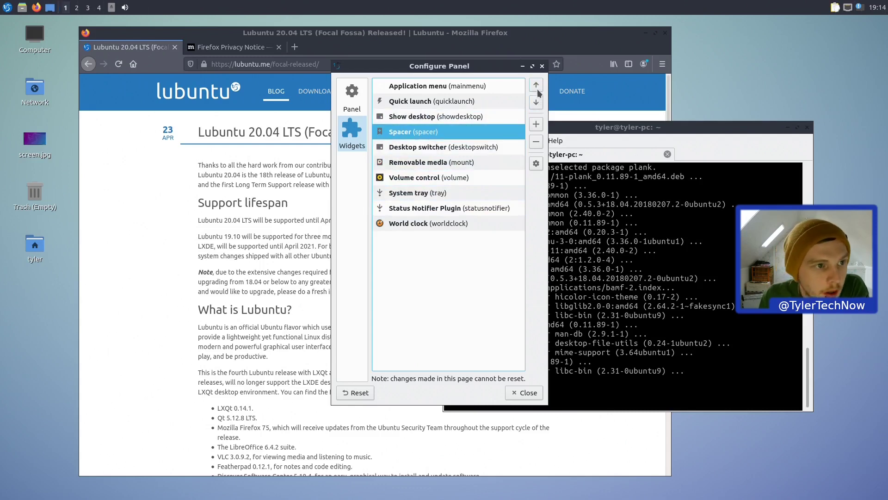
Configure the Spacer widget with expandable width and the invisible space type.
{"action": "left_click", "coordinate": [537, 163]}
{"action": "left_click", "coordinate": [453, 236]}
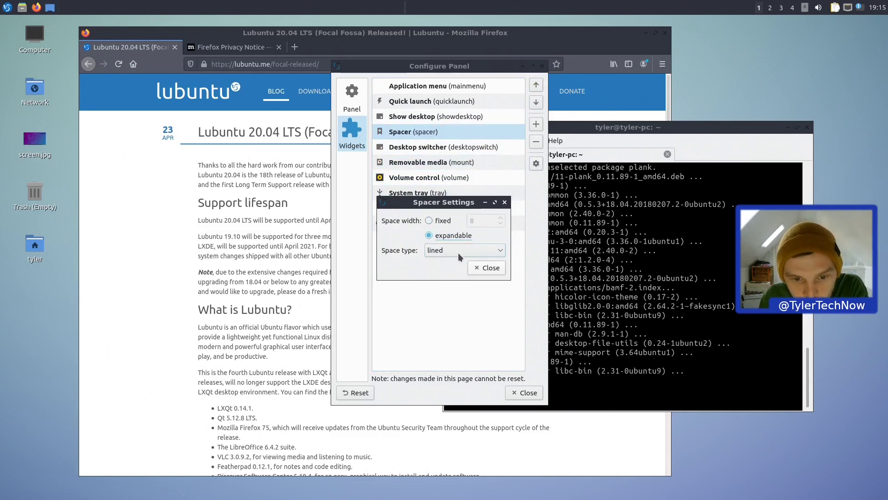
{"action": "left_click", "coordinate": [458, 250]}
{"action": "left_click", "coordinate": [456, 285]}
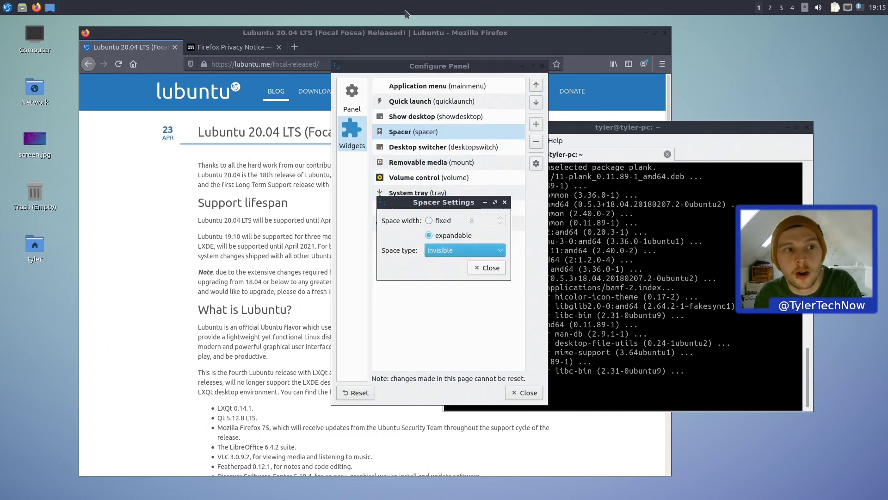
{"action": "left_click", "coordinate": [484, 267]}
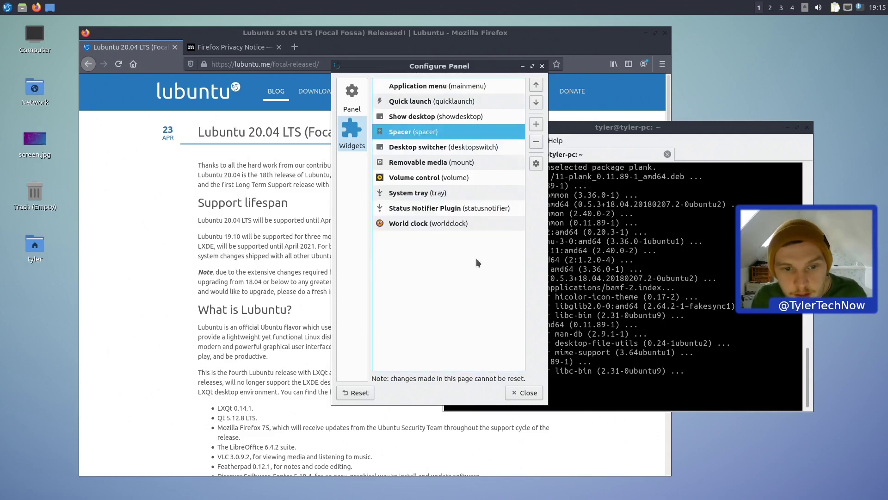
Find Plank among the installed applications and launch the dock.
{"action": "left_click", "coordinate": [4, 5]}
{"action": "type", "text": "pla"}
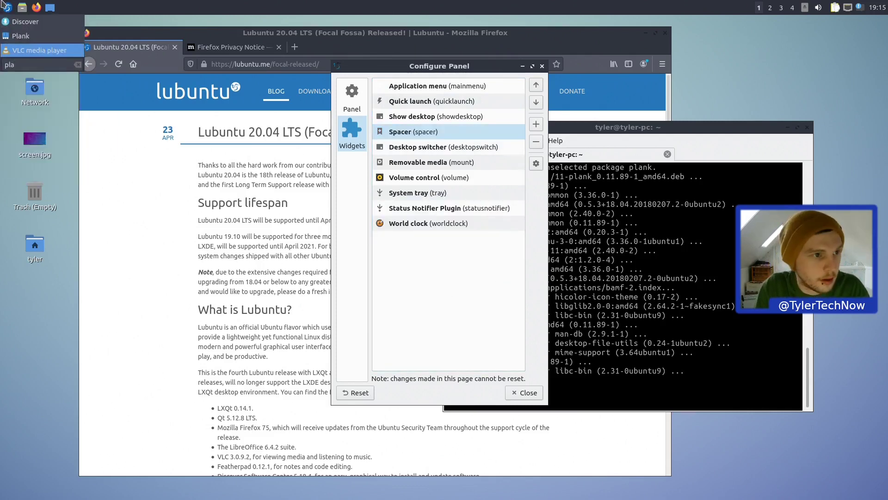
{"action": "left_click", "coordinate": [9, 36]}
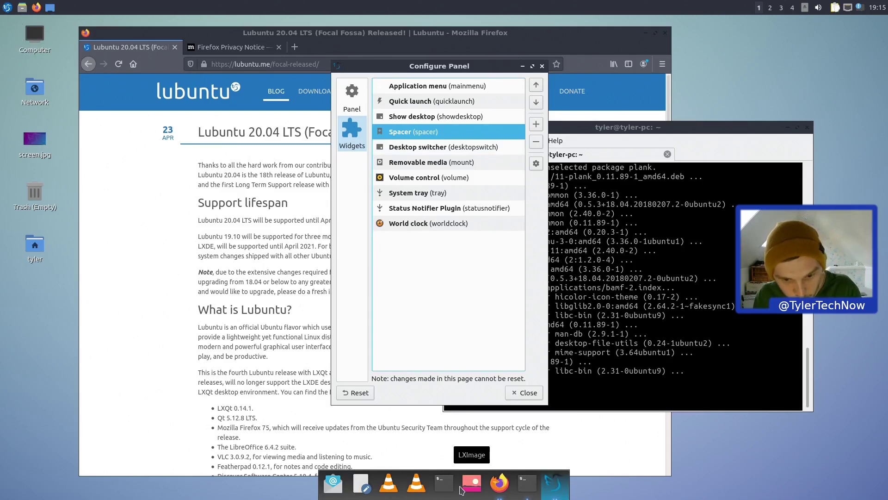
Open the Plank dock's preferences and try Icon Zoom, switching it back off.
{"action": "key", "text": "super"}
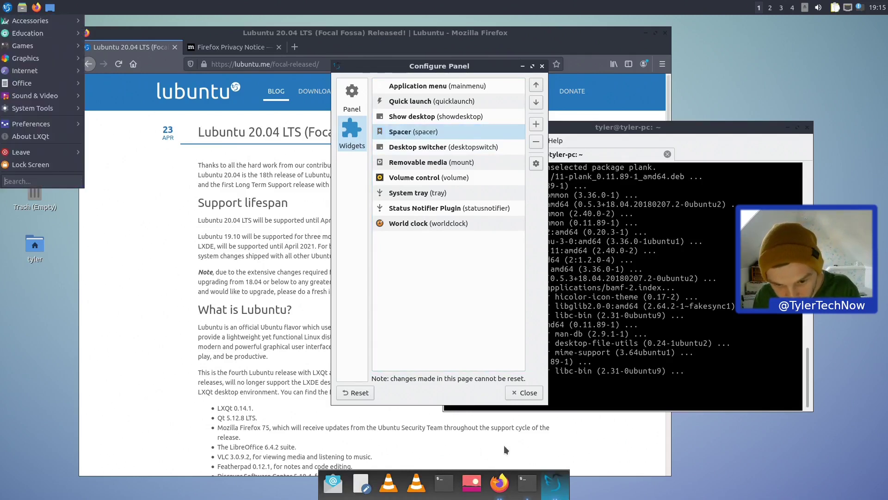
{"action": "right_click", "coordinate": [433, 491]}
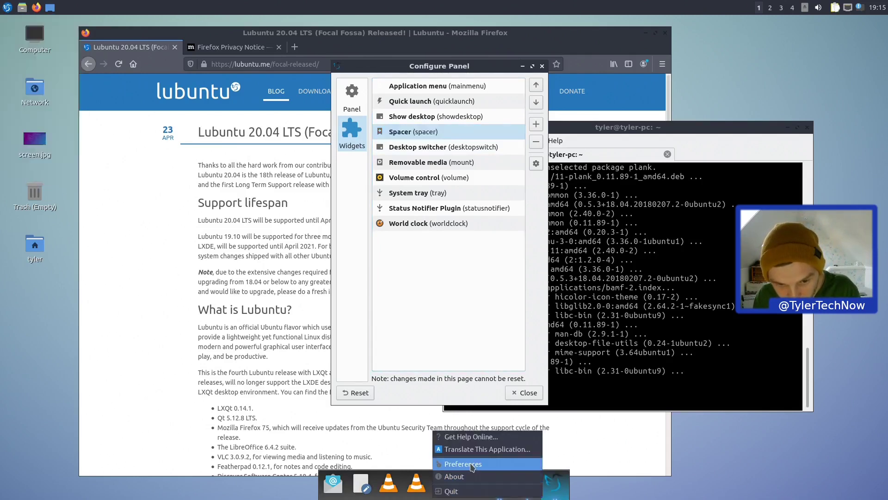
{"action": "left_click", "coordinate": [471, 464]}
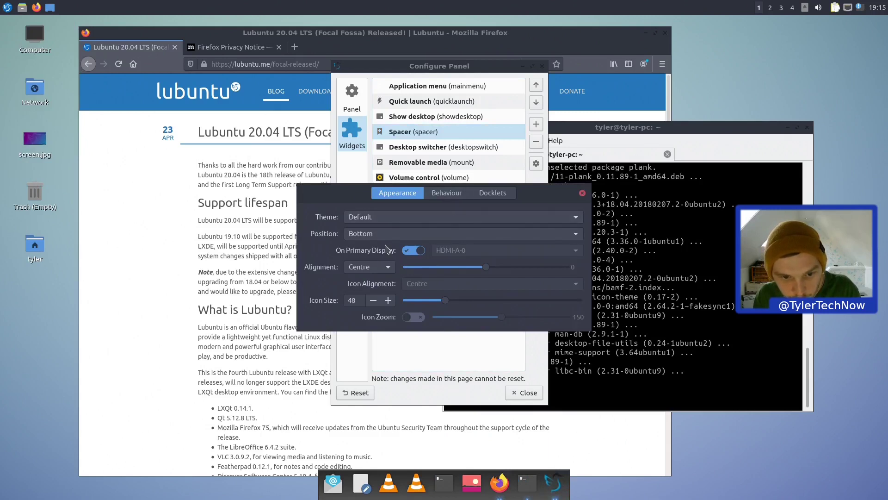
{"action": "left_click", "coordinate": [413, 317]}
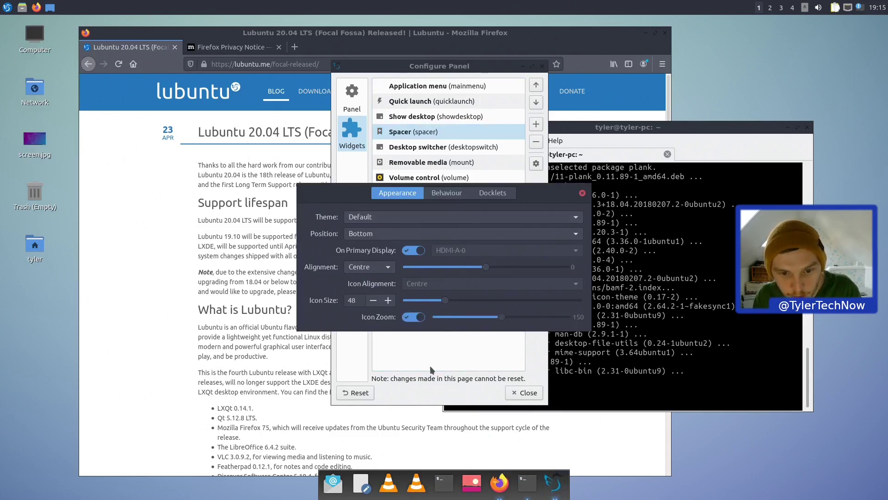
{"action": "left_click", "coordinate": [413, 317]}
Start the Compton compositor, then try the dock's Icon Zoom again and leave it switched off.
{"action": "left_click", "coordinate": [4, 5]}
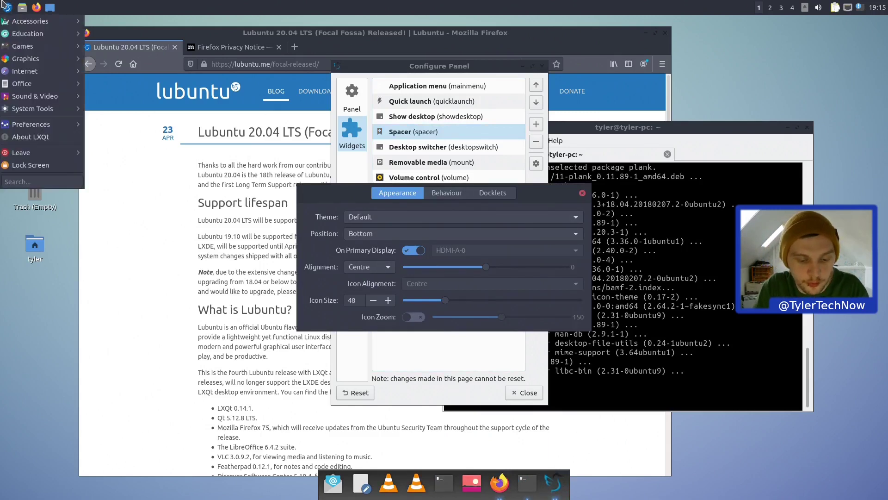
{"action": "type", "text": "compto"}
{"action": "key", "text": "Return"}
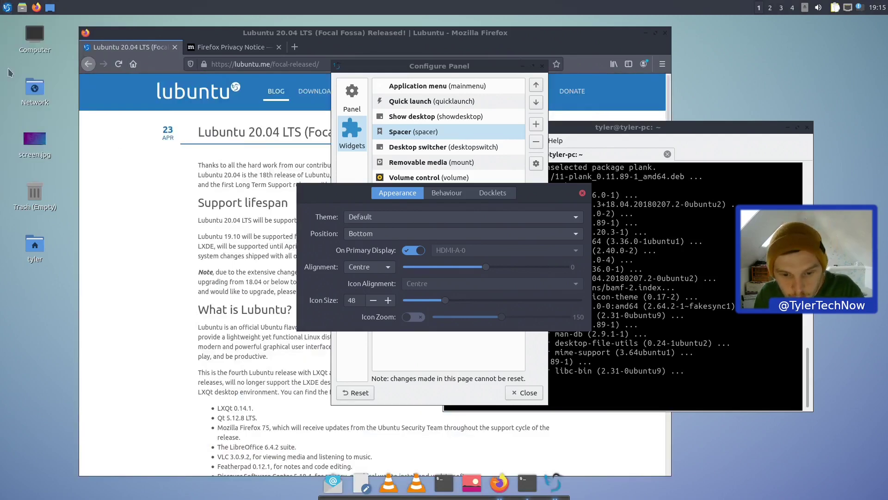
{"action": "left_click", "coordinate": [417, 318]}
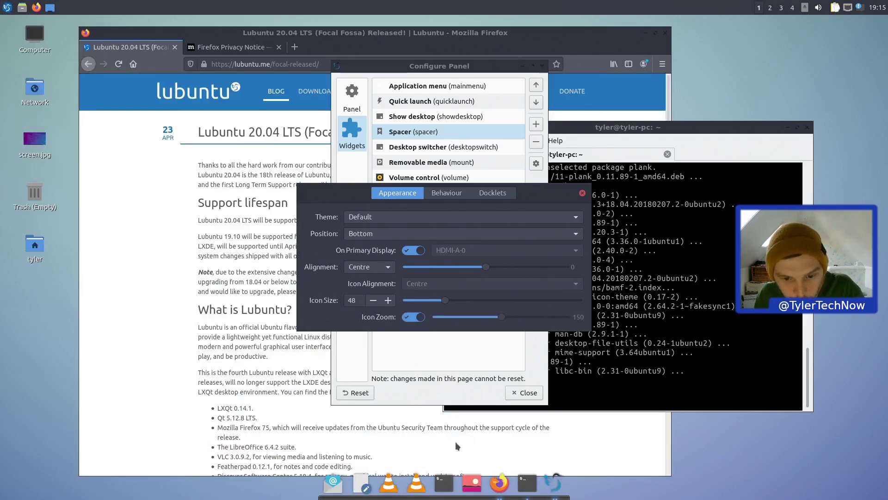
{"action": "left_click", "coordinate": [413, 317]}
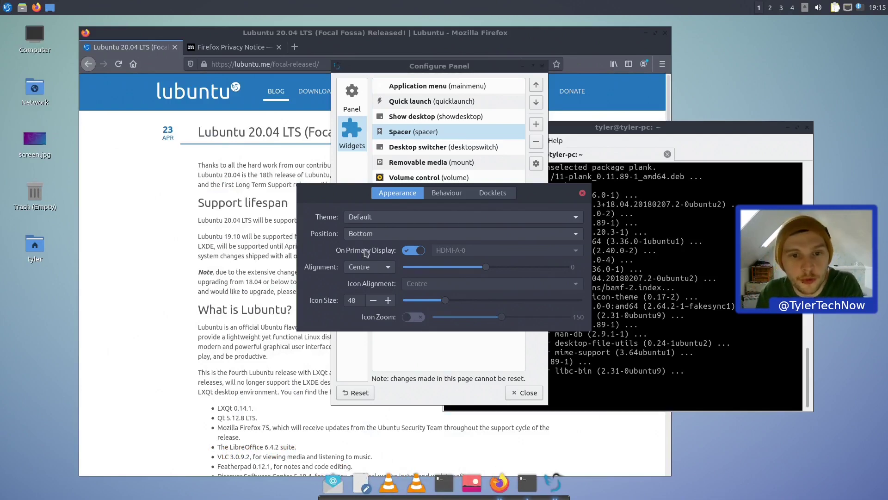
Set the dock's icon size to 34 and remove the duplicate VLC media player icon from the dock.
{"action": "left_click_drag", "start_coordinate": [532, 196], "coordinate": [629, 163]}
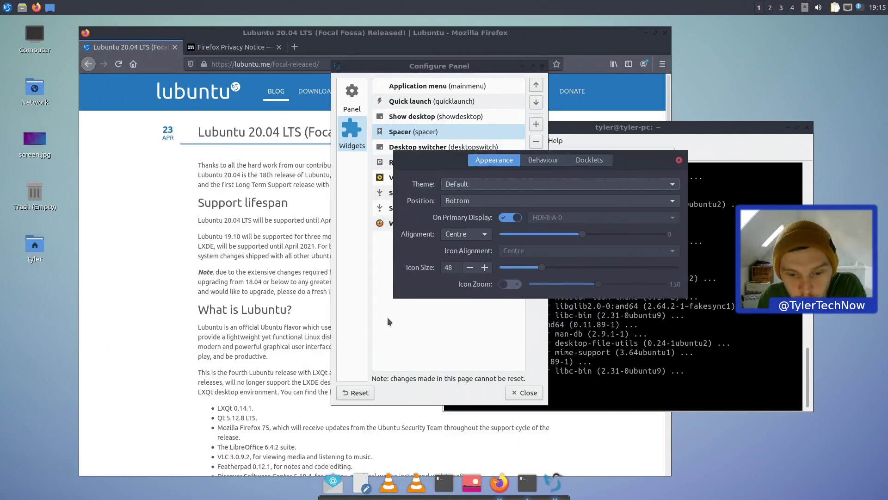
{"action": "left_click", "coordinate": [470, 267]}
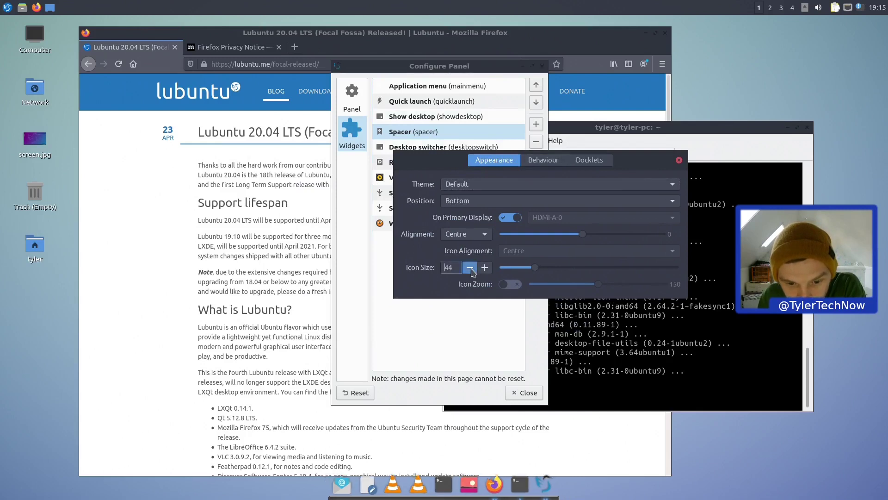
{"action": "left_click", "coordinate": [470, 267]}
{"action": "right_click", "coordinate": [425, 486]}
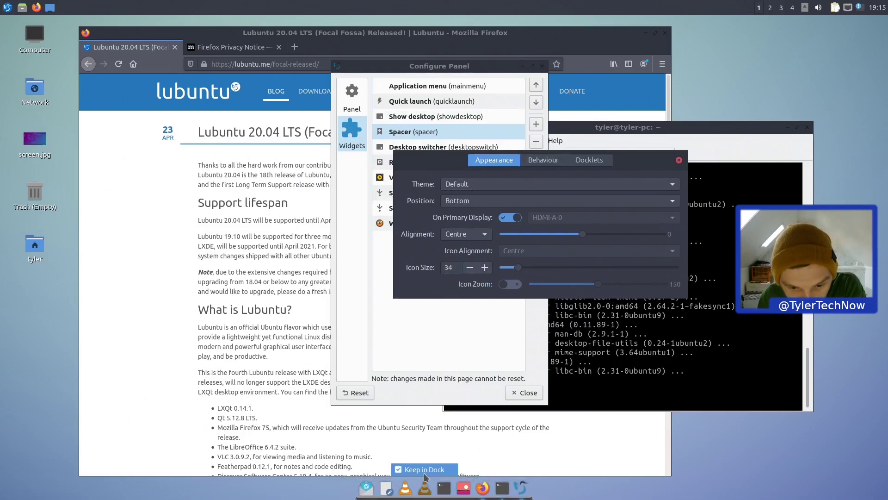
{"action": "left_click", "coordinate": [424, 472]}
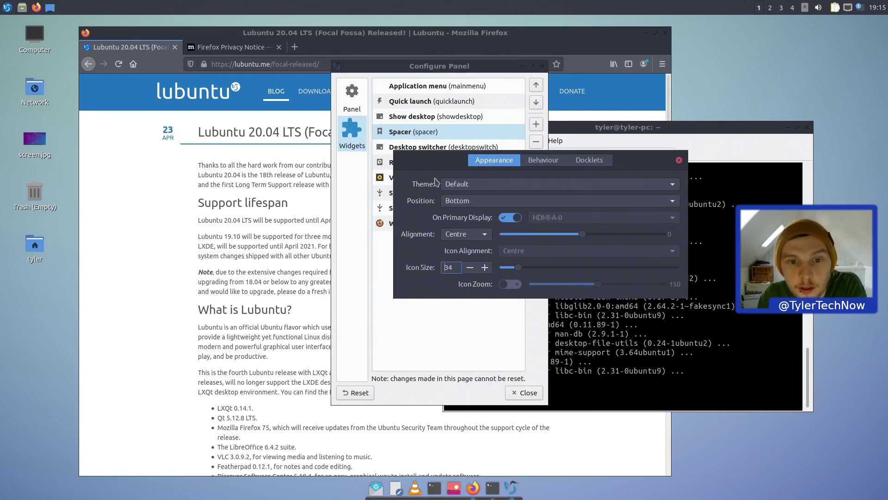
Move the Plank preferences, panel configuration and terminal windows apart, and close the panel configuration window.
{"action": "left_click_drag", "start_coordinate": [435, 181], "coordinate": [632, 182]}
{"action": "left_click_drag", "start_coordinate": [504, 66], "coordinate": [341, 66]}
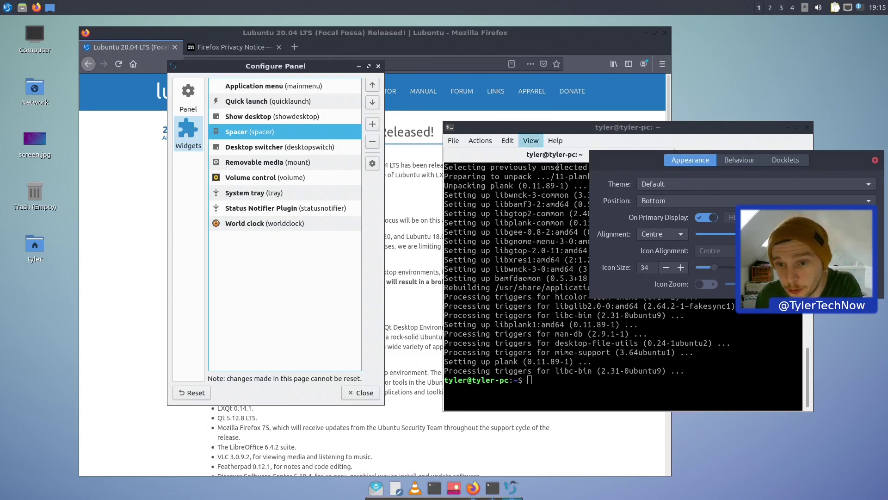
{"action": "left_click_drag", "start_coordinate": [620, 169], "coordinate": [526, 246]}
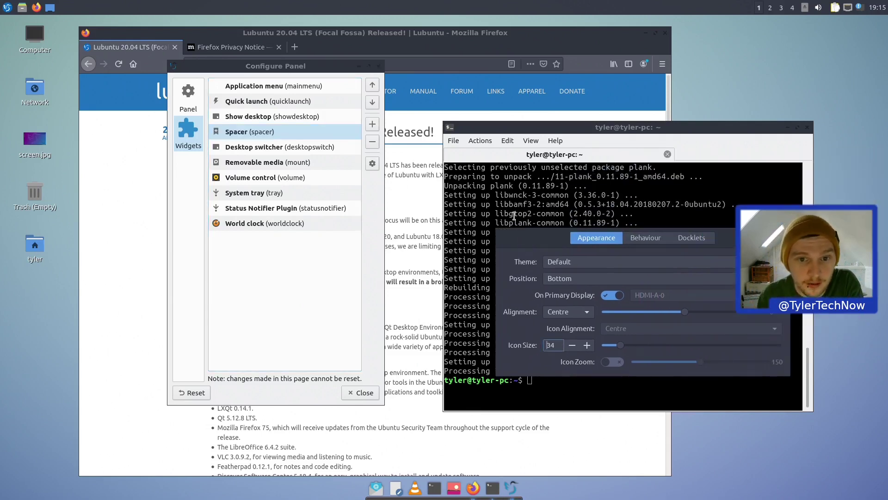
{"action": "left_click_drag", "start_coordinate": [596, 135], "coordinate": [557, 126]}
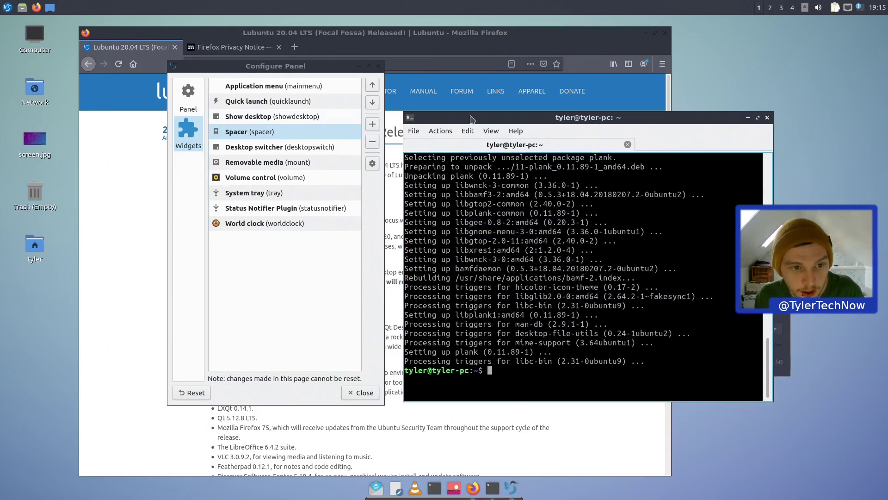
{"action": "left_click", "coordinate": [379, 66]}
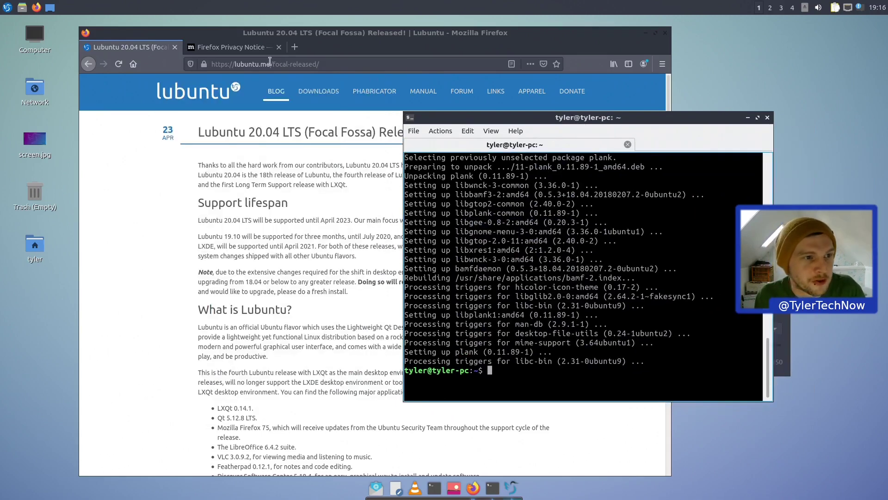
Open the LXQt Configuration Center and bring up the application autostart list in Session Settings.
{"action": "left_click", "coordinate": [5, 6]}
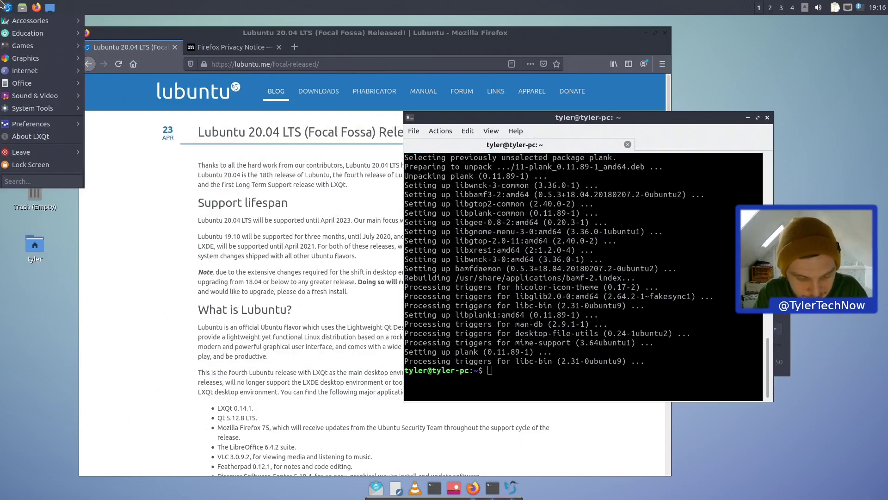
{"action": "type", "text": "contr"}
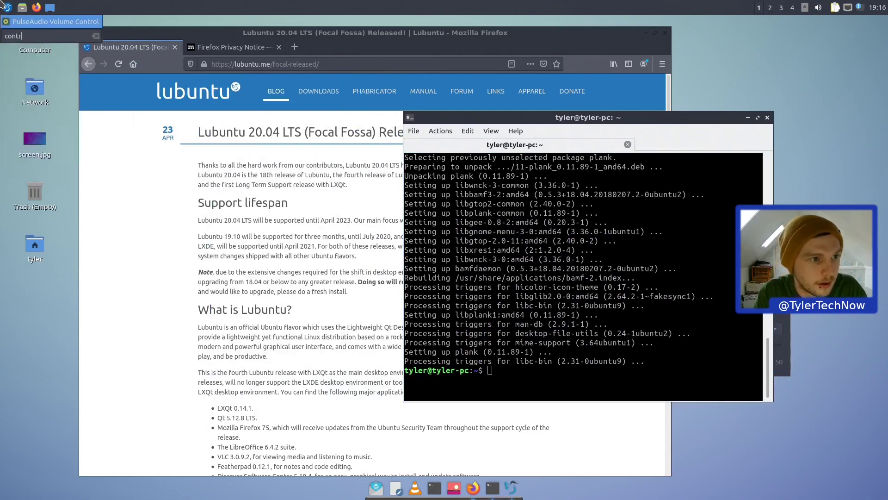
{"action": "key", "text": "BackSpace"}
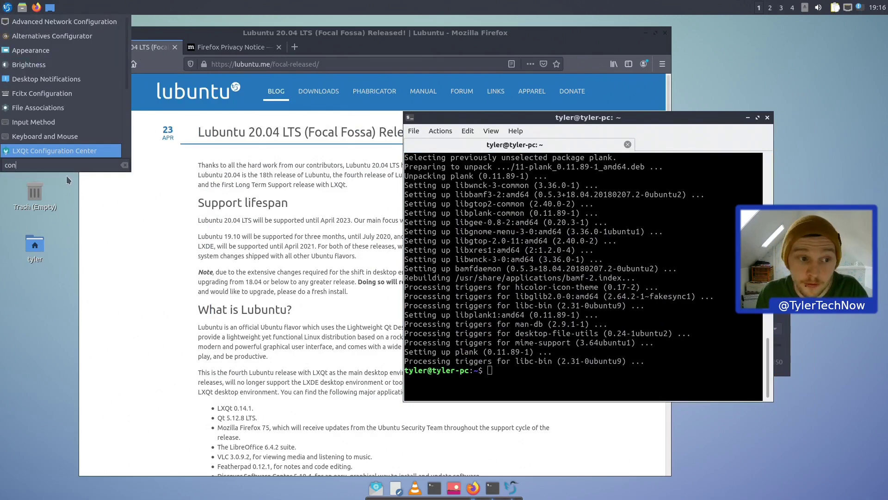
{"action": "key", "text": "Return"}
{"action": "left_click_drag", "start_coordinate": [707, 16], "coordinate": [306, 93]}
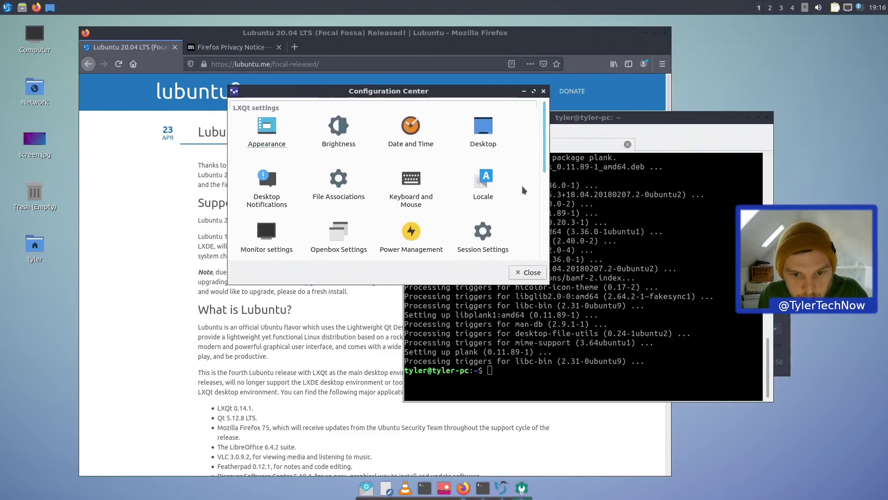
{"action": "scroll", "coordinate": [522, 185], "scroll_direction": "down", "scroll_amount": 5}
{"action": "scroll", "coordinate": [522, 185], "scroll_direction": "up", "scroll_amount": 4}
{"action": "left_click", "coordinate": [483, 207]}
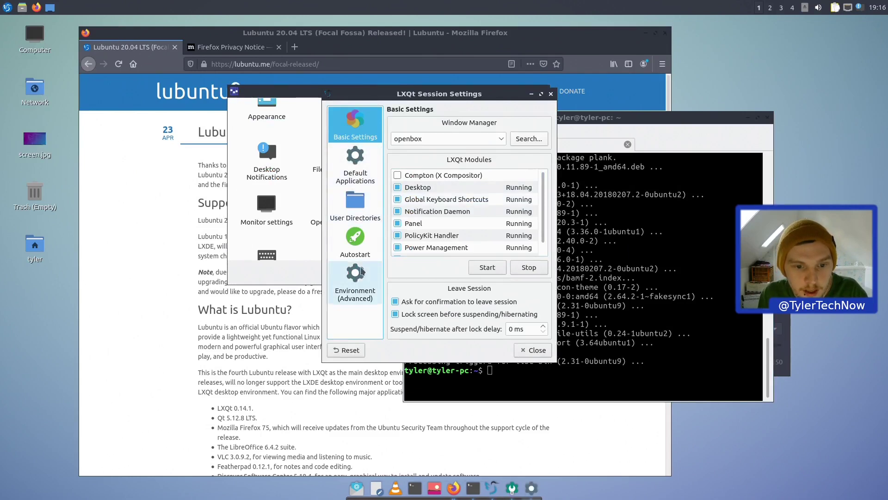
{"action": "left_click", "coordinate": [356, 243]}
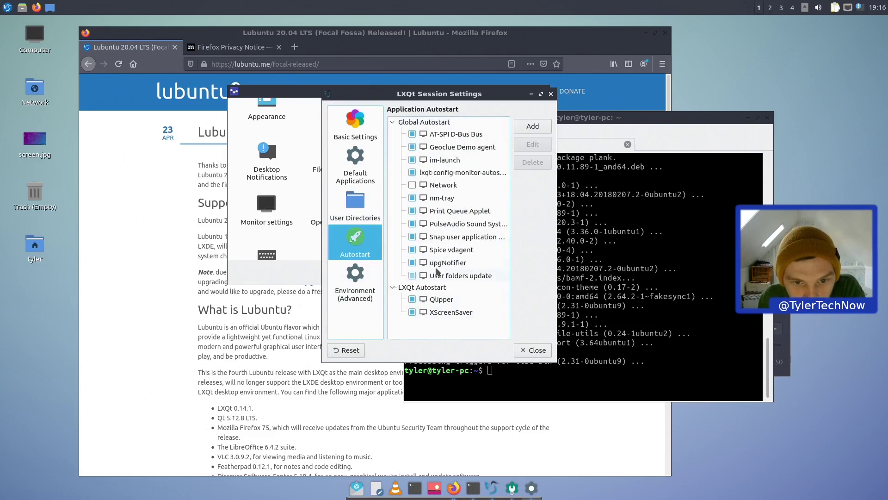
Add an autostart entry named compton that runs the compton command.
{"action": "left_click", "coordinate": [535, 124]}
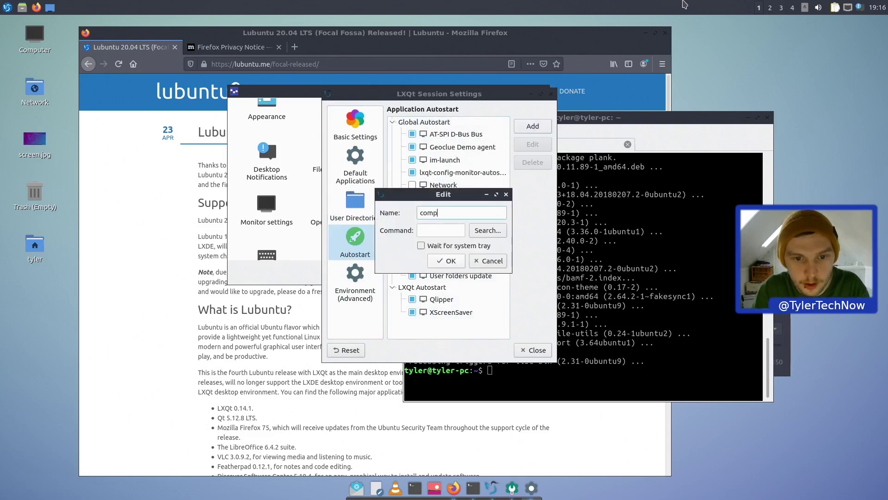
{"action": "key", "text": "Tab"}
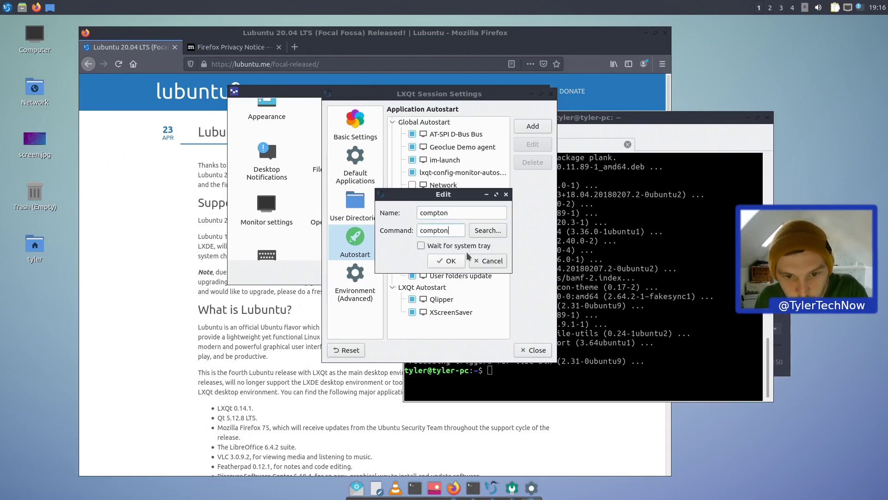
{"action": "left_click", "coordinate": [489, 231]}
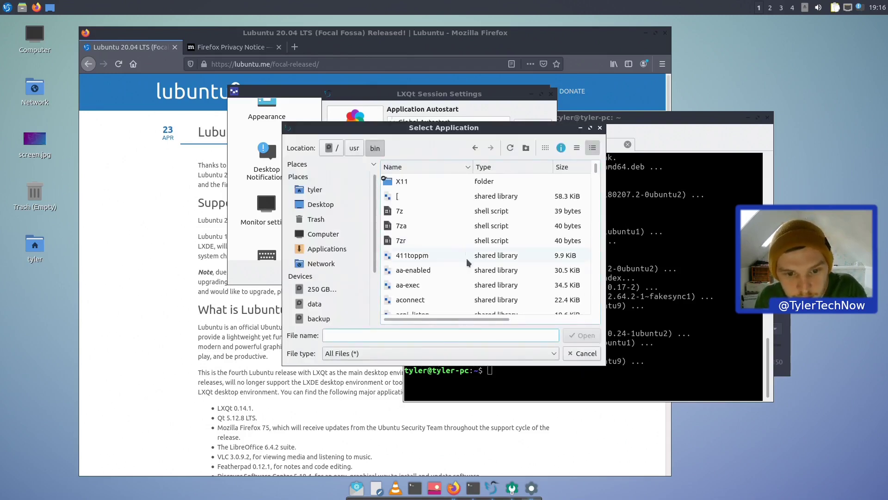
{"action": "scroll", "coordinate": [467, 262], "scroll_direction": "down", "scroll_amount": 15}
{"action": "double_click", "coordinate": [470, 272]}
{"action": "left_click", "coordinate": [448, 260]}
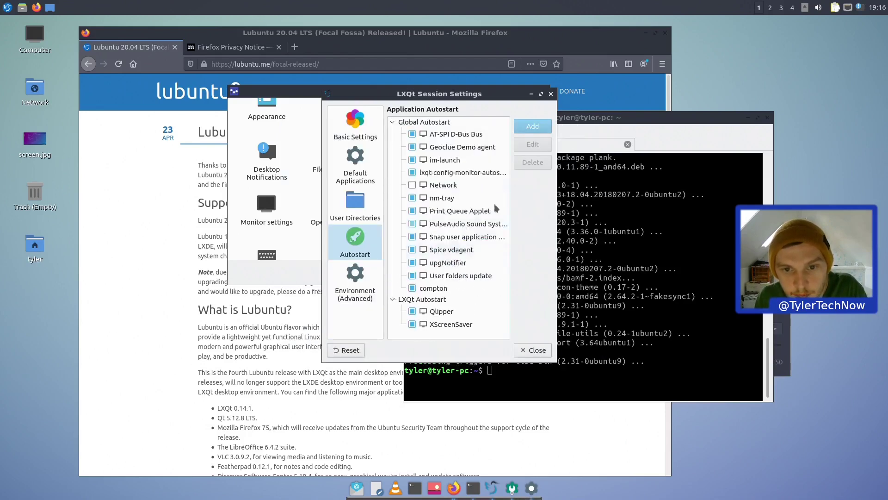
Add an autostart entry named plank with the command plank, and close Session Settings.
{"action": "left_click", "coordinate": [533, 126]}
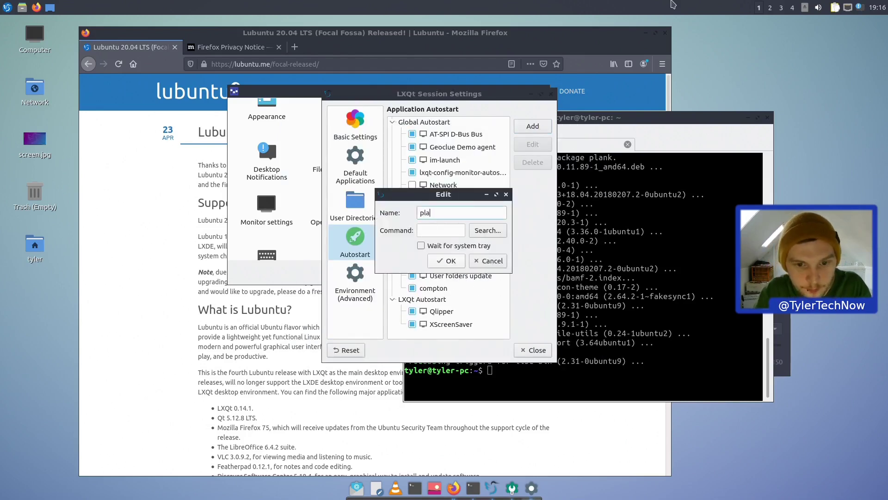
{"action": "type", "text": "plank"}
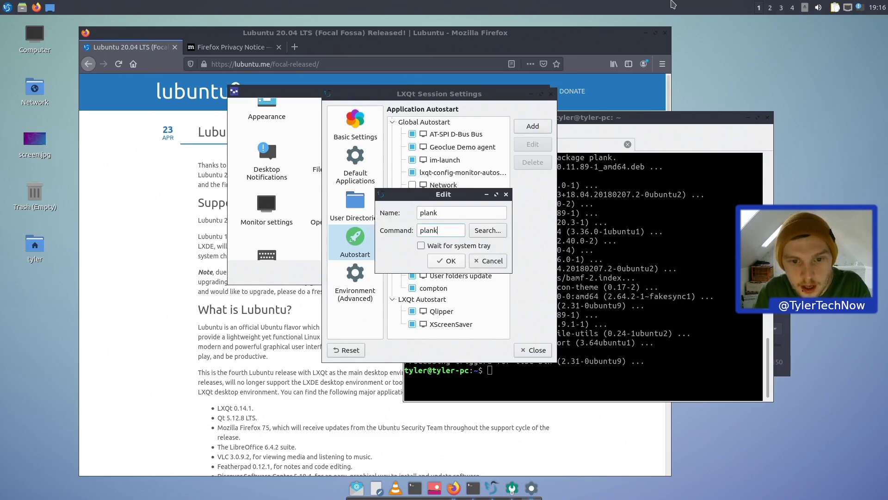
{"action": "key", "text": "Return"}
{"action": "left_click", "coordinate": [533, 350]}
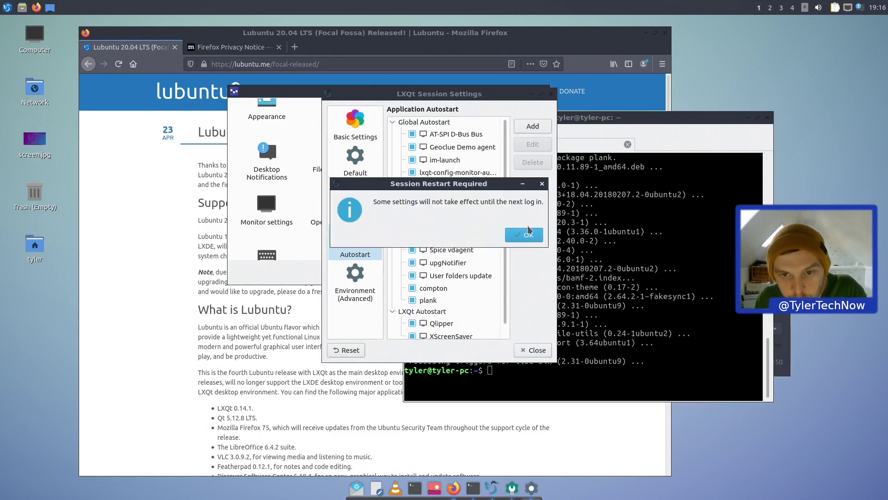
{"action": "left_click", "coordinate": [528, 233]}
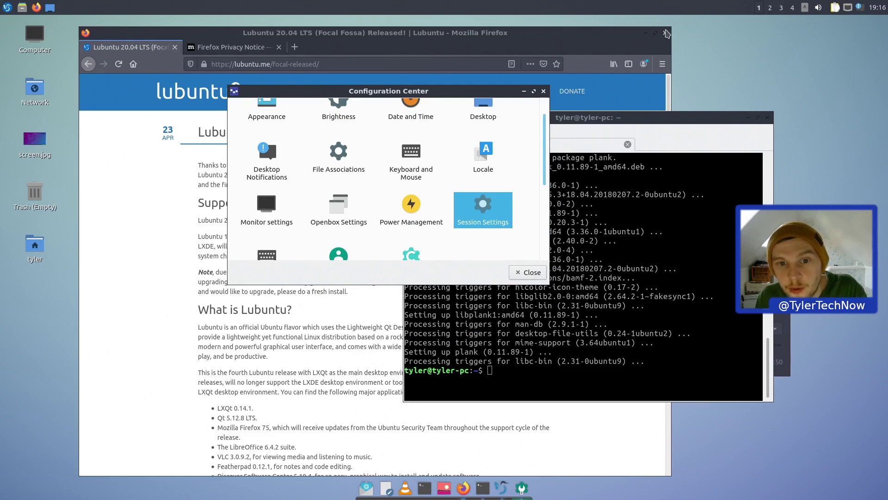
Close the Firefox window with its tabs and the Configuration Center.
{"action": "left_click", "coordinate": [666, 33]}
{"action": "left_click", "coordinate": [479, 280]}
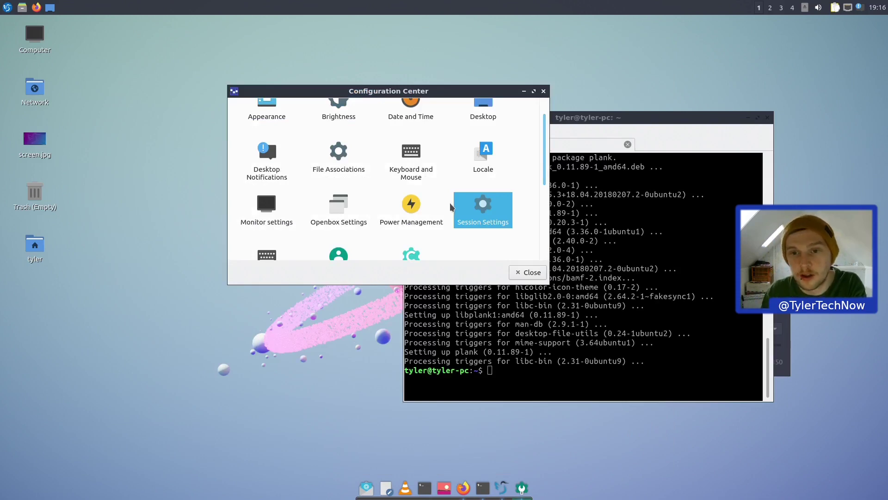
{"action": "left_click", "coordinate": [543, 91]}
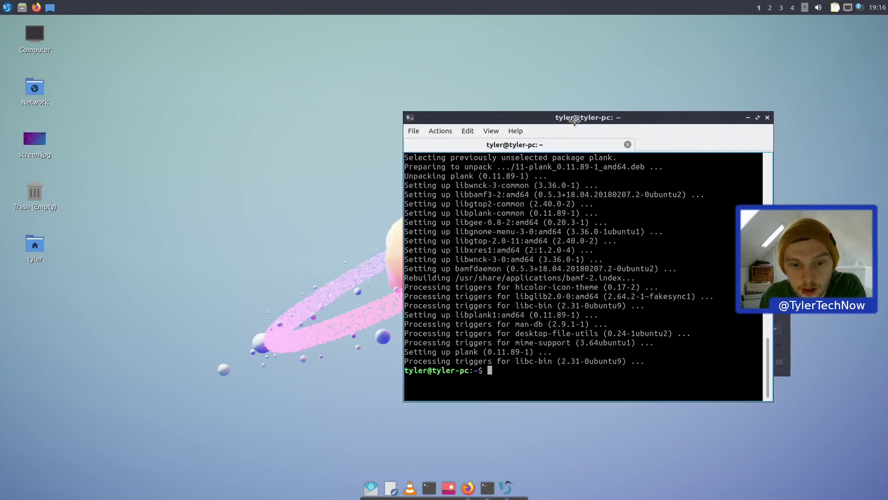
Restart the computer and boot the default Ubuntu entry.
{"action": "left_click_drag", "start_coordinate": [565, 363], "coordinate": [379, 321]}
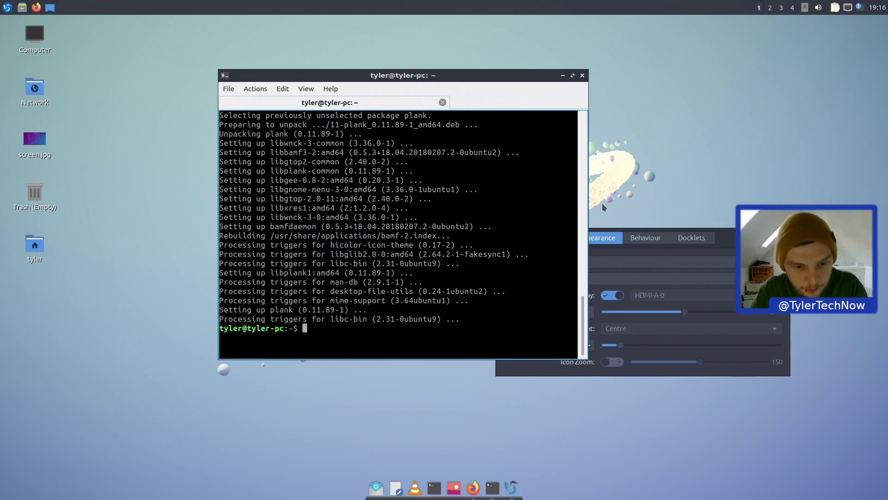
{"action": "type", "text": "plank &"}
{"action": "key", "text": "Return"}
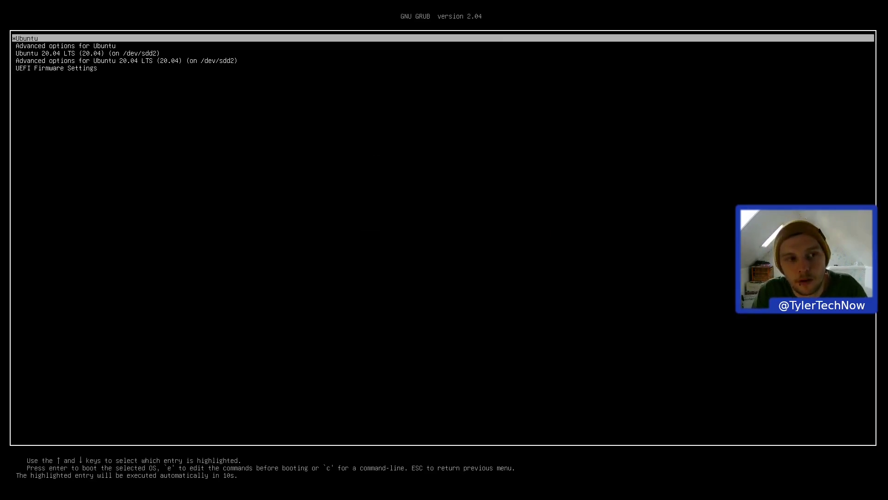
{"action": "key", "text": "Return"}
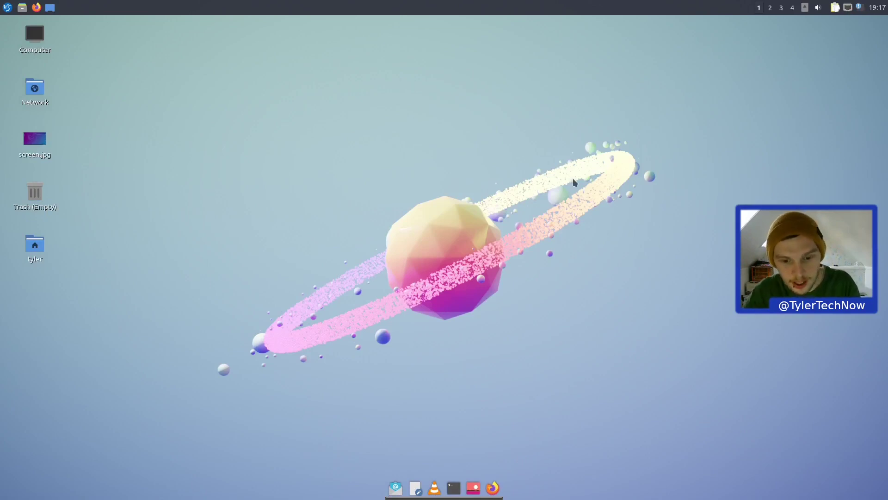
Run htop in a new terminal to examine memory and CPU usage, moving its window around the desktop.
{"action": "key", "text": "ctrl+alt+t"}
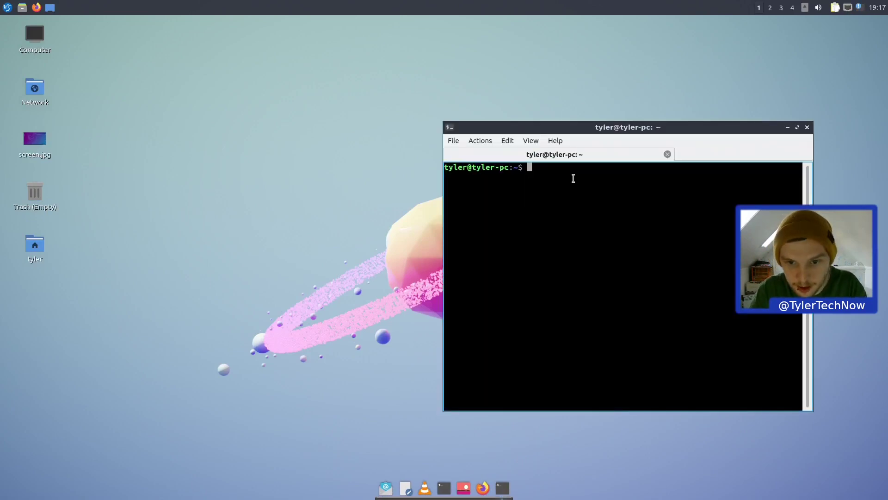
{"action": "type", "text": "htop"}
{"action": "key", "text": "Return"}
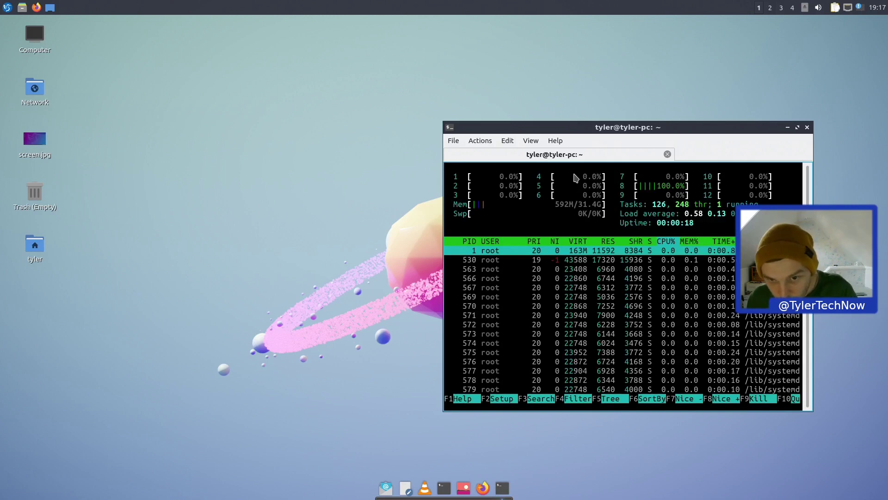
{"action": "left_click_drag", "start_coordinate": [627, 127], "coordinate": [377, 48]}
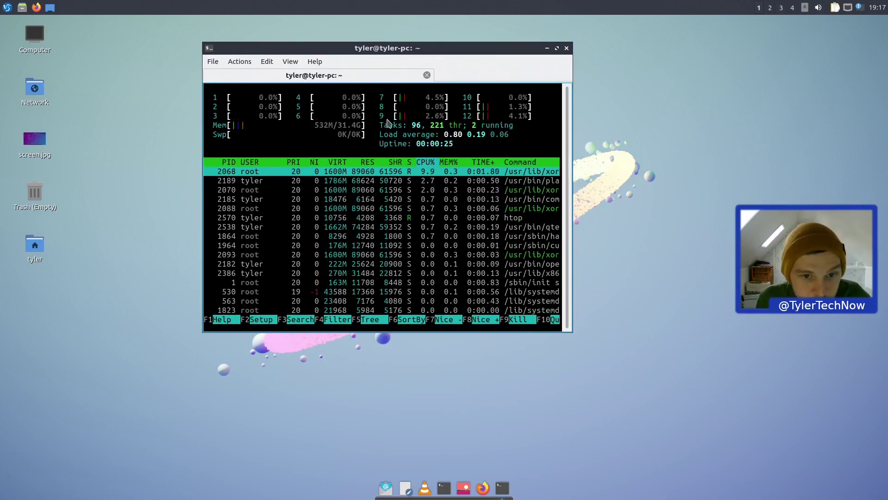
{"action": "left_click_drag", "start_coordinate": [376, 46], "coordinate": [421, 113]}
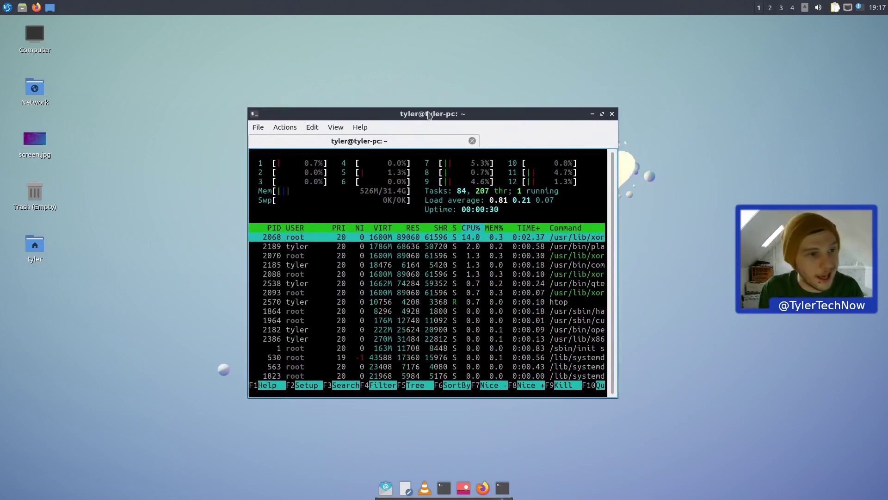
{"action": "key", "text": "super"}
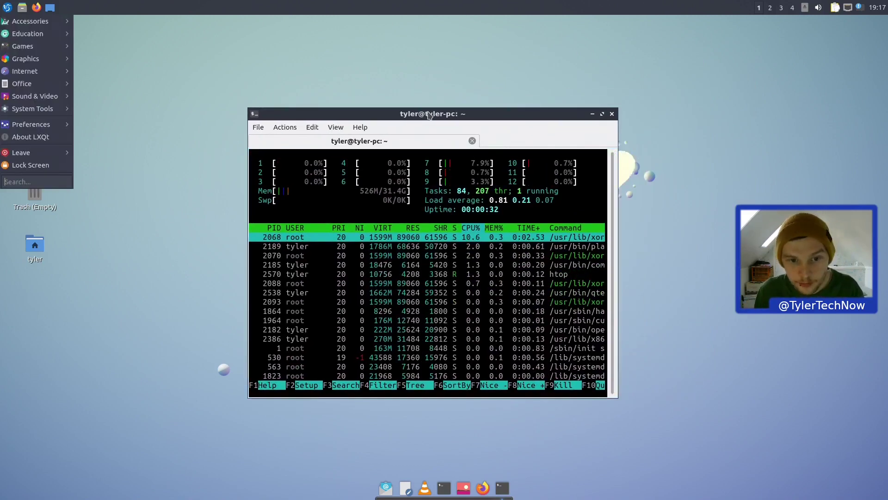
{"action": "mouse_move", "coordinate": [55, 108]}
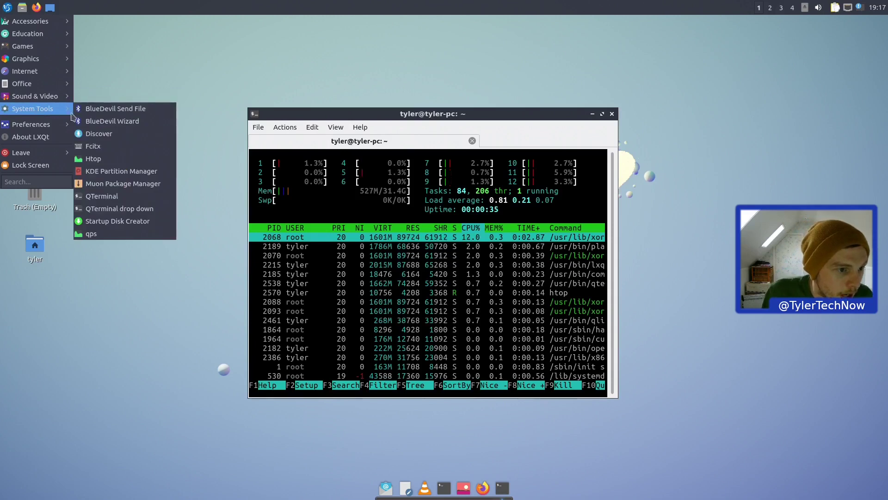
{"action": "left_click", "coordinate": [298, 118]}
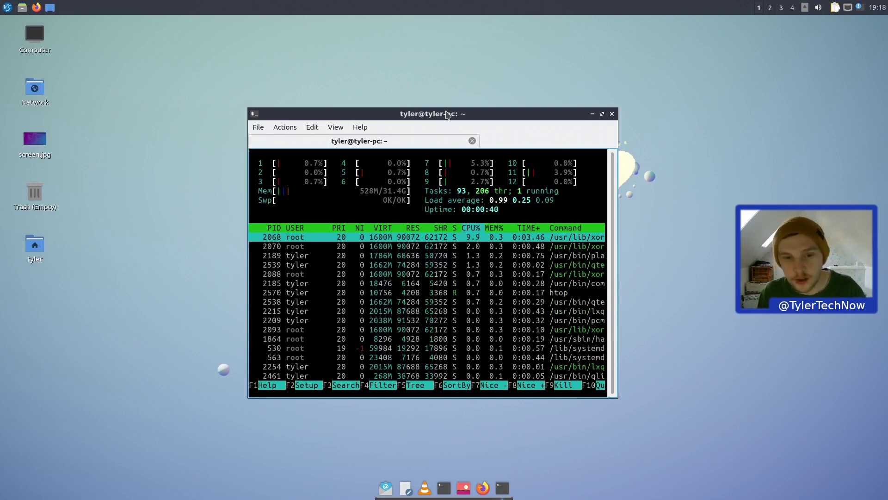
{"action": "left_click_drag", "start_coordinate": [447, 115], "coordinate": [440, 105]}
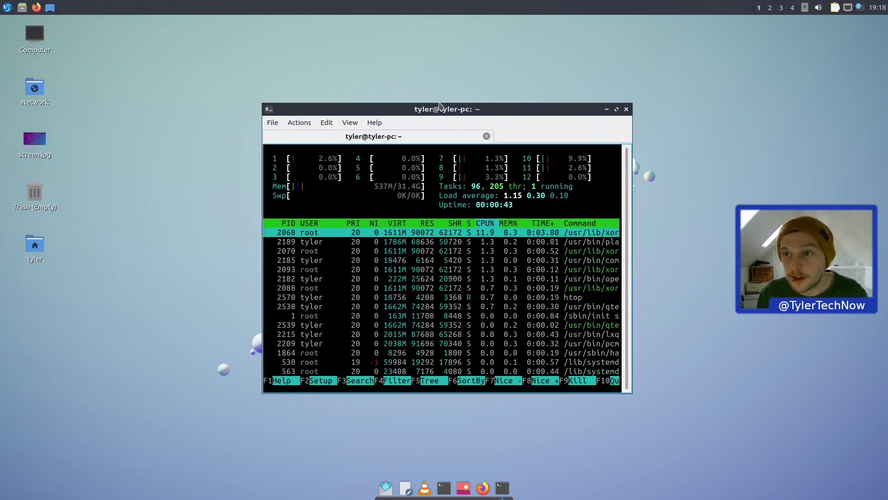